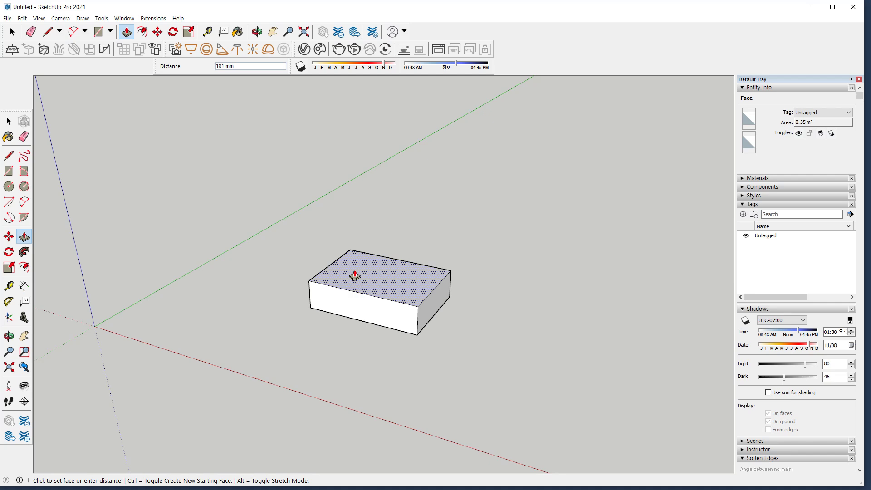
Extrude the rectangle 400 mm high with Push/Pull to form a block
{"action": "type", "text": "400"}
{"action": "key", "text": "Return"}
{"action": "scroll", "coordinate": [354, 325], "scroll_direction": "up", "scroll_amount": 5}
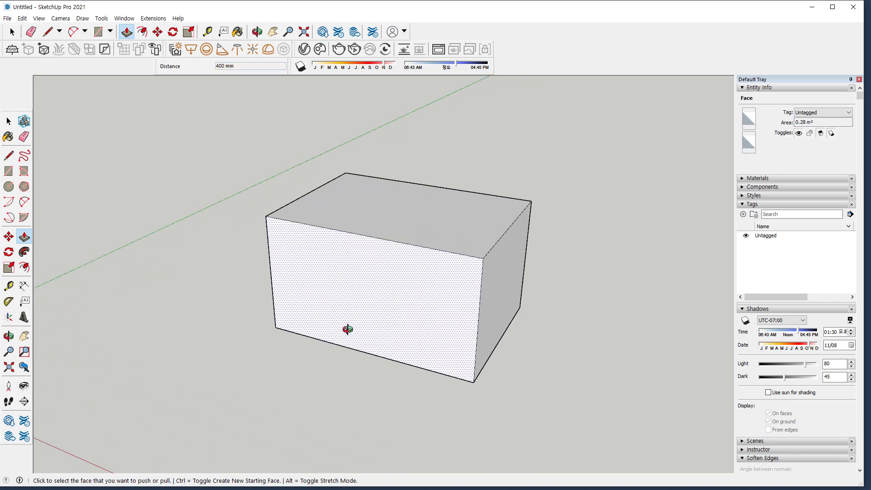
Draw a 500 × 300 mm rectangle on the block's long front face, starting from its lower right corner
{"action": "key", "text": "r"}
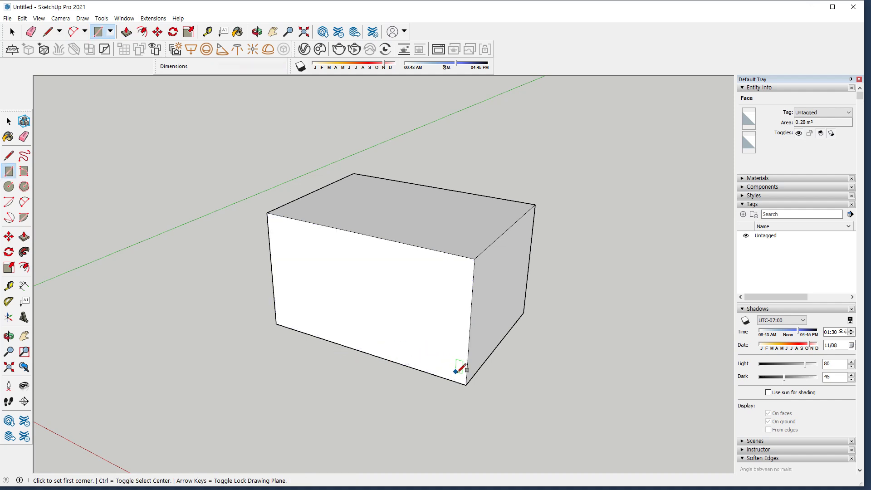
{"action": "left_click", "coordinate": [466, 384]}
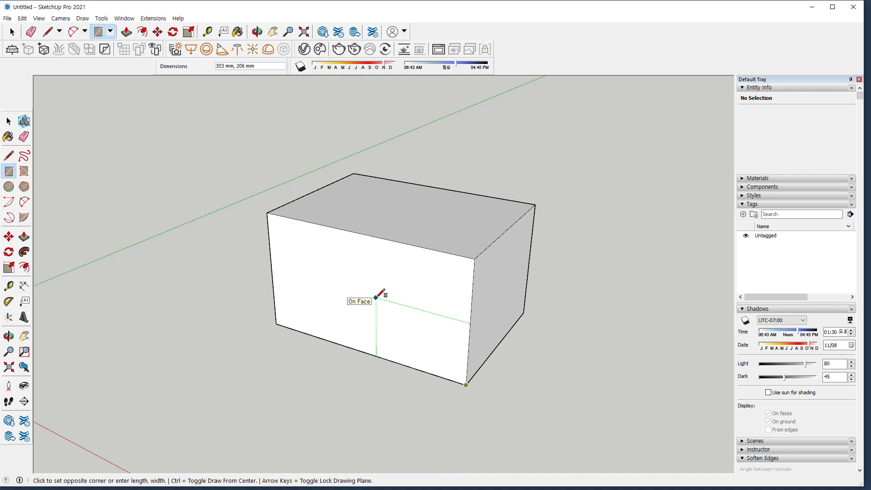
{"action": "type", "text": "500,3"}
{"action": "key", "text": "Return"}
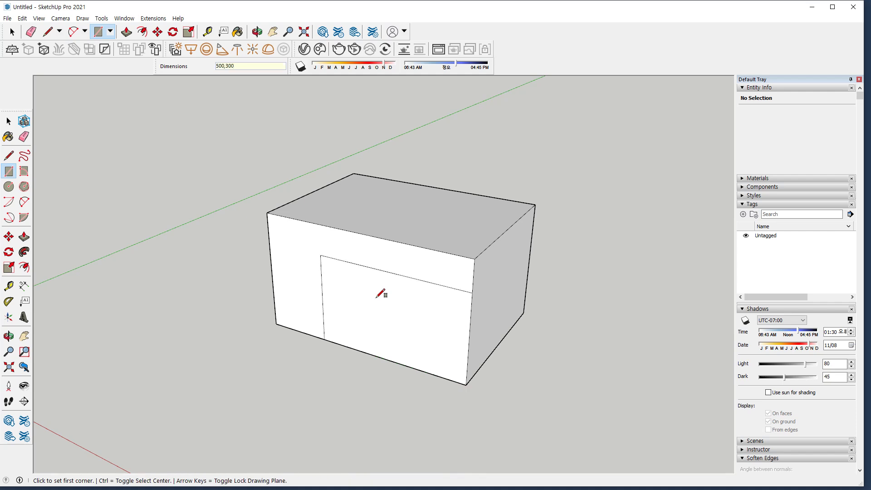
Round the free end of the front rectangle with a circle reaching its upper corner, and erase the surplus lines inside
{"action": "key", "text": "c"}
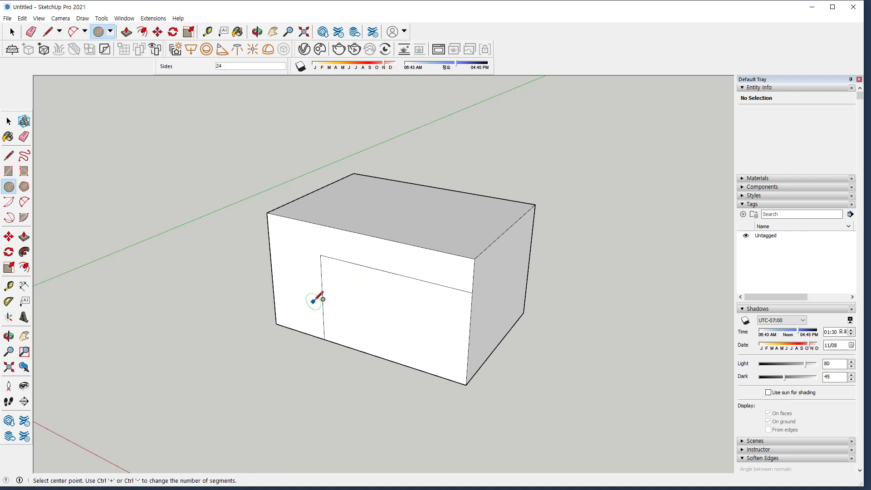
{"action": "left_click", "coordinate": [321, 255]}
{"action": "key", "text": "e"}
{"action": "left_click_drag", "start_coordinate": [317, 287], "coordinate": [398, 314]}
{"action": "middle_click_drag", "start_coordinate": [398, 314], "coordinate": [322, 305]}
{"action": "key", "text": "r"}
{"action": "left_click", "coordinate": [419, 396]}
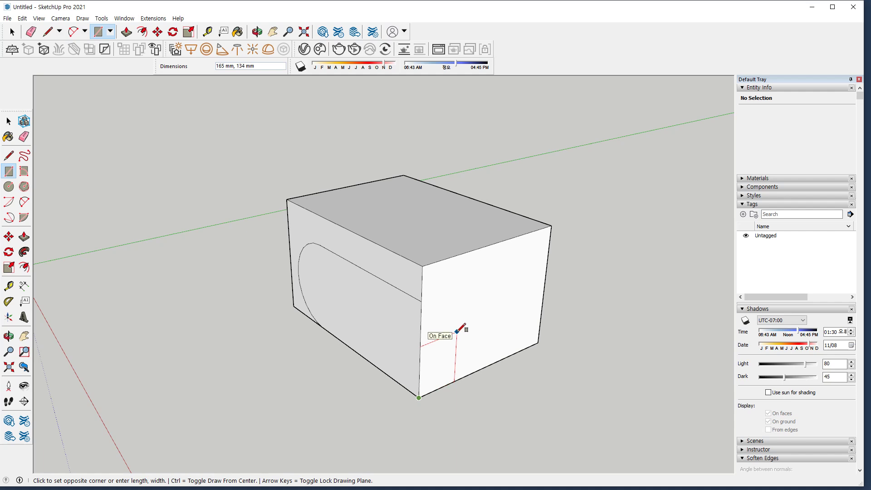
{"action": "type", "text": "200,300"}
{"action": "key", "text": "Return"}
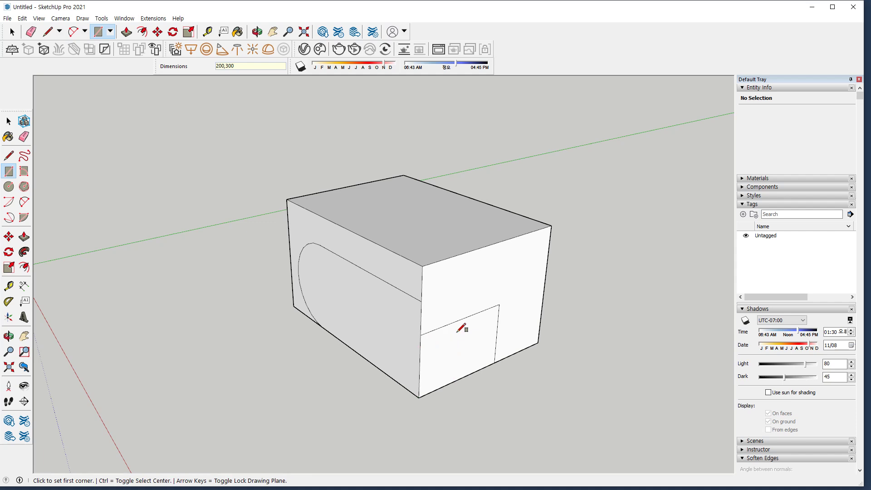
{"action": "middle_click_drag", "start_coordinate": [445, 346], "coordinate": [408, 292]}
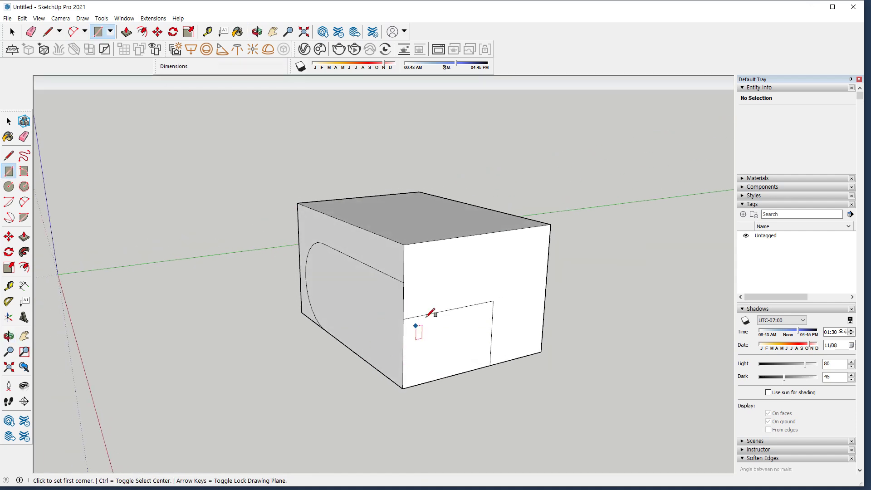
{"action": "key", "text": "ctrl+z"}
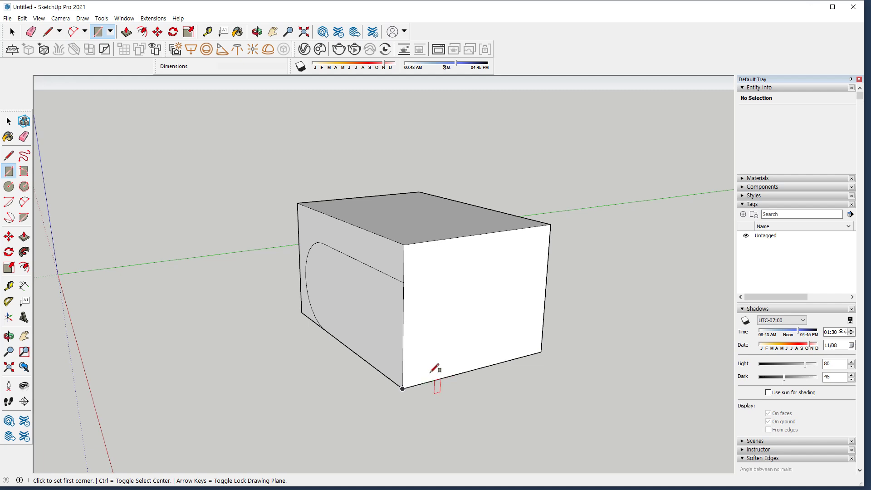
Draw a rectangle 200 mm wide and 300 mm high on the block's end face from the shared lower front corner
{"action": "left_click", "coordinate": [403, 389]}
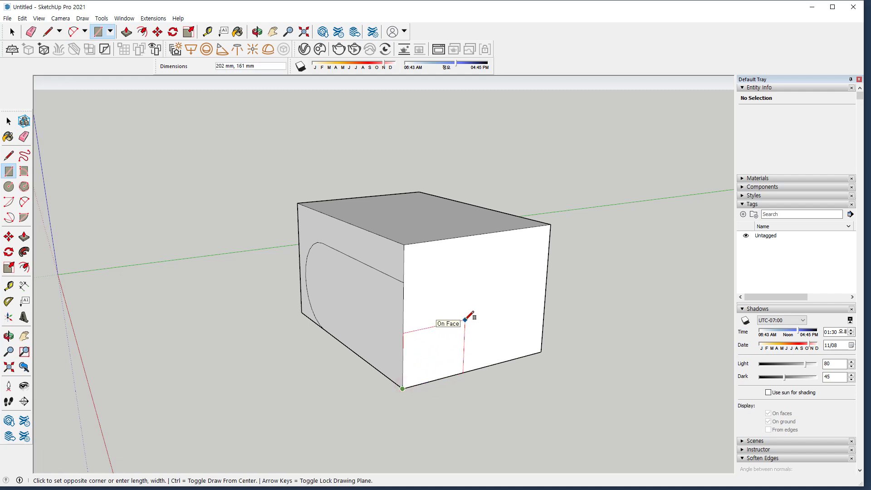
{"action": "type", "text": "200,300"}
{"action": "key", "text": "Return"}
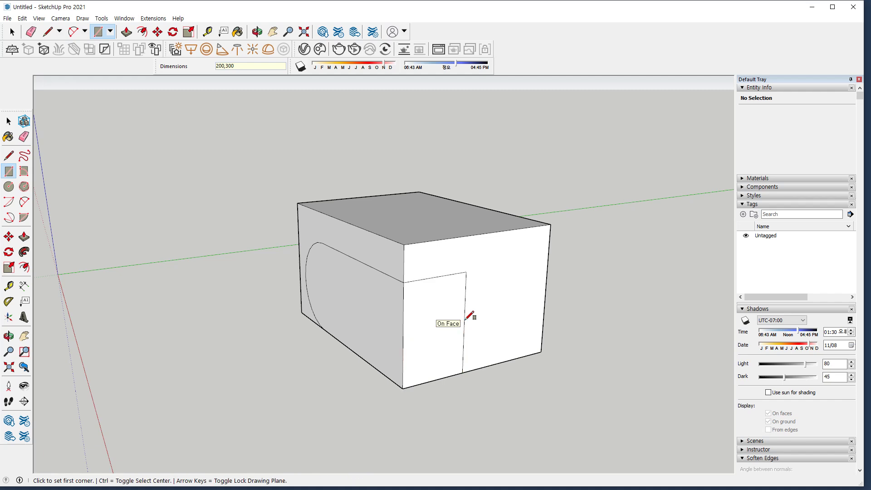
Draw a 150 mm radius circle centred on the end rectangle's free vertical edge, and erase the surplus lines inside the rounded outline
{"action": "key", "text": "c"}
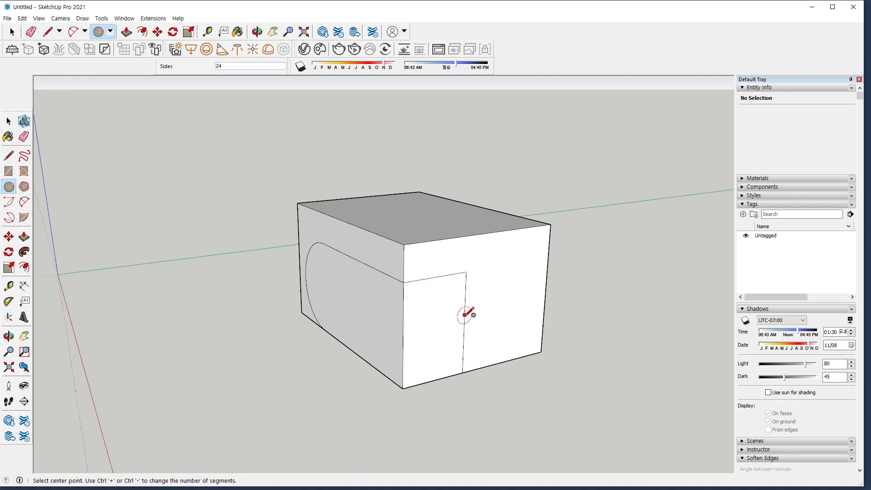
{"action": "left_click", "coordinate": [464, 323]}
{"action": "left_click", "coordinate": [466, 271]}
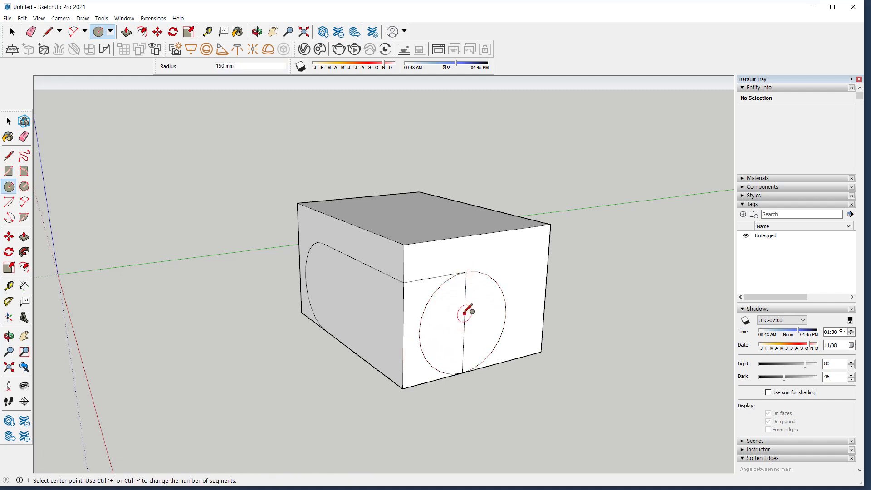
{"action": "key", "text": "e"}
{"action": "left_click_drag", "start_coordinate": [468, 309], "coordinate": [422, 311]}
Recess both rounded faces into the block with Push/Pull, setting the long front one back 50 mm
{"action": "key", "text": "p"}
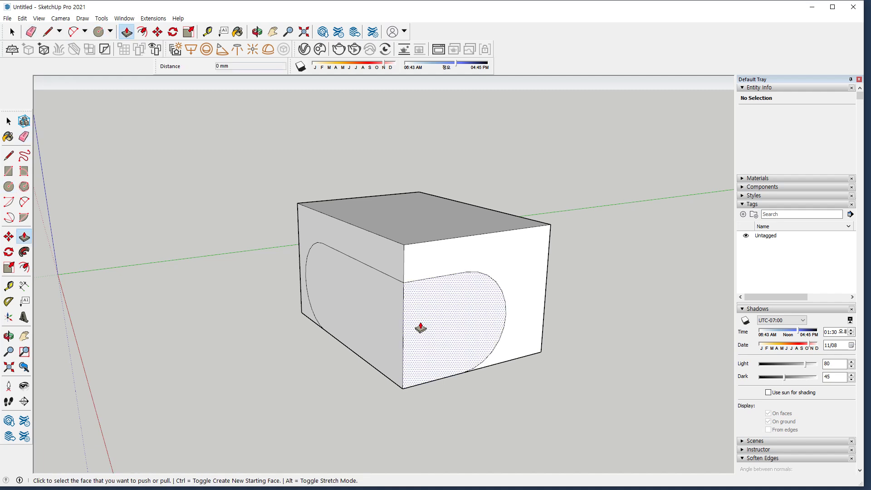
{"action": "left_click", "coordinate": [421, 338]}
{"action": "left_click", "coordinate": [423, 341]}
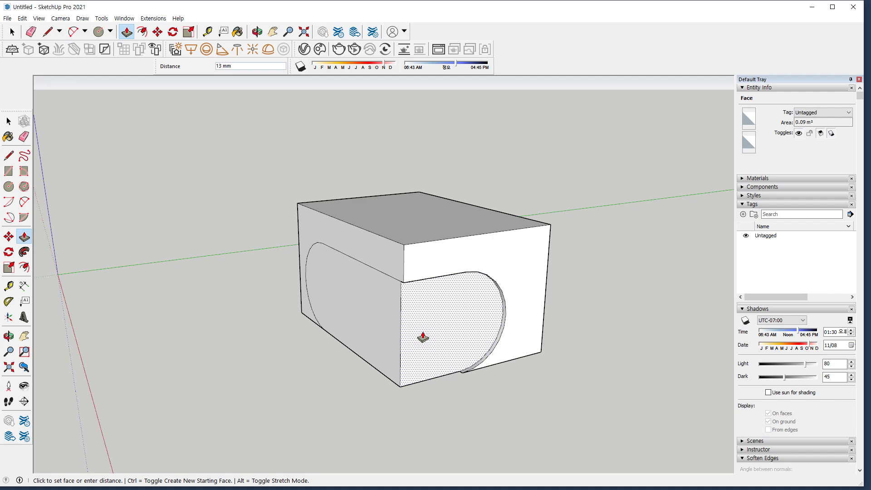
{"action": "left_click", "coordinate": [361, 338]}
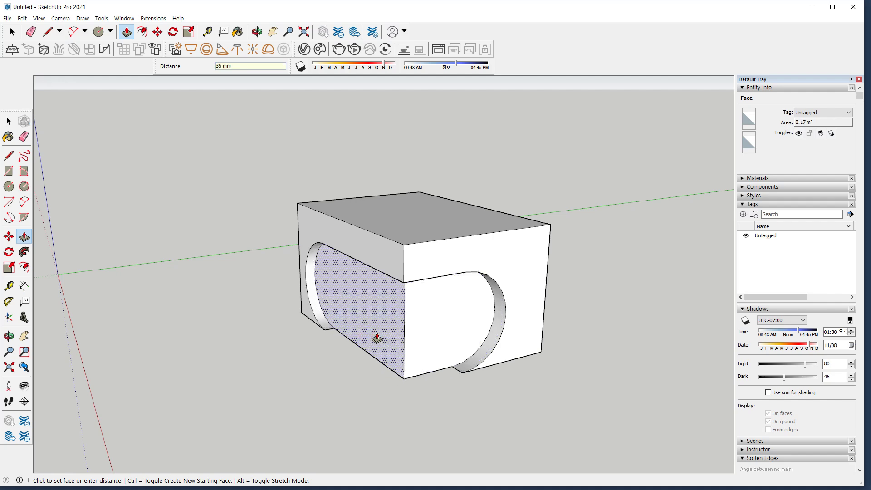
{"action": "left_click", "coordinate": [377, 338]}
{"action": "middle_click_drag", "start_coordinate": [313, 398], "coordinate": [410, 422]}
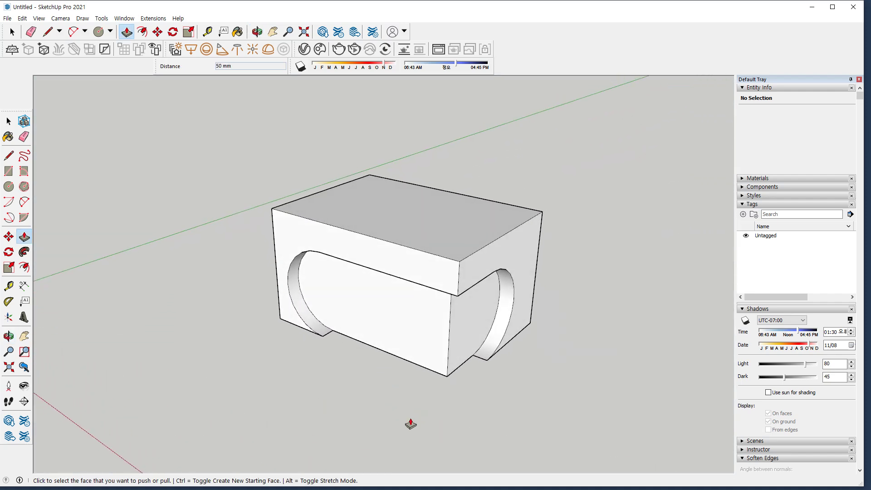
Draw an upright 400 × 500 mm rectangle perpendicular to the red axis in the empty space beside the block
{"action": "scroll", "coordinate": [164, 304], "scroll_direction": "down", "scroll_amount": 2}
{"action": "left_click", "coordinate": [12, 32]}
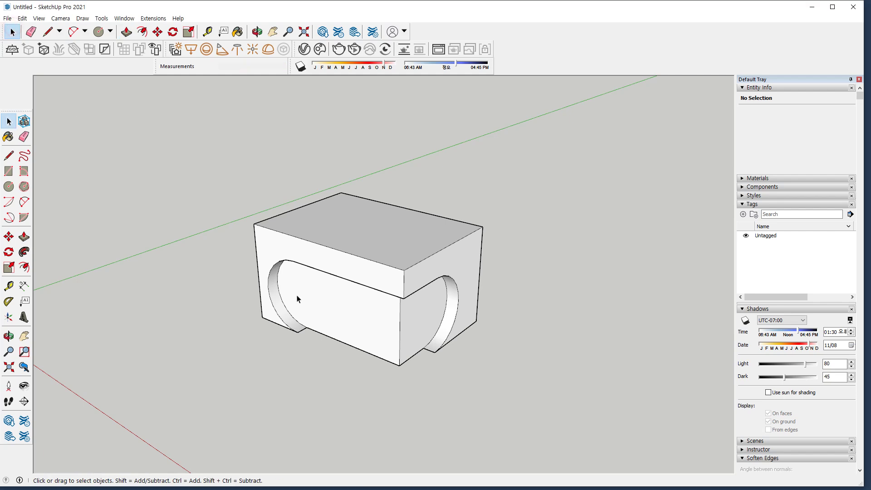
{"action": "scroll", "coordinate": [296, 297], "scroll_direction": "down", "scroll_amount": 2}
{"action": "middle_click_drag", "start_coordinate": [540, 357], "coordinate": [385, 394]}
{"action": "key", "text": "r"}
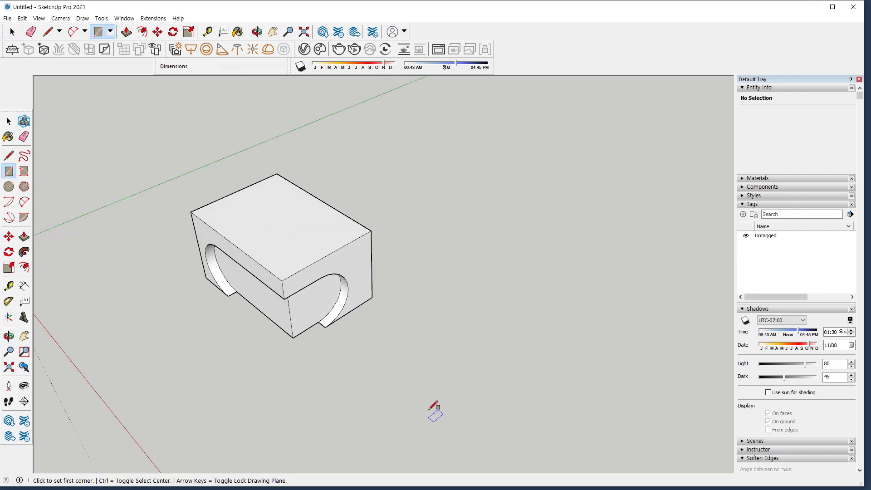
{"action": "left_click", "coordinate": [434, 441]}
{"action": "key", "text": "Right"}
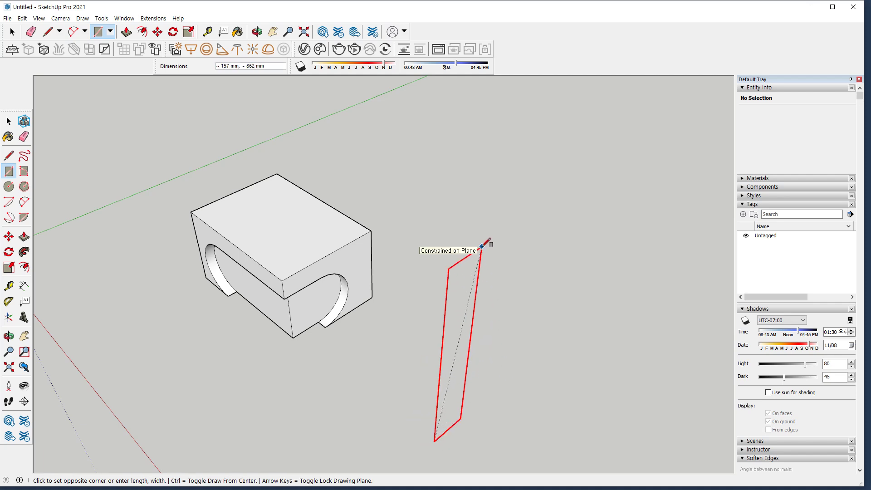
{"action": "middle_click_drag", "start_coordinate": [482, 245], "coordinate": [482, 216]}
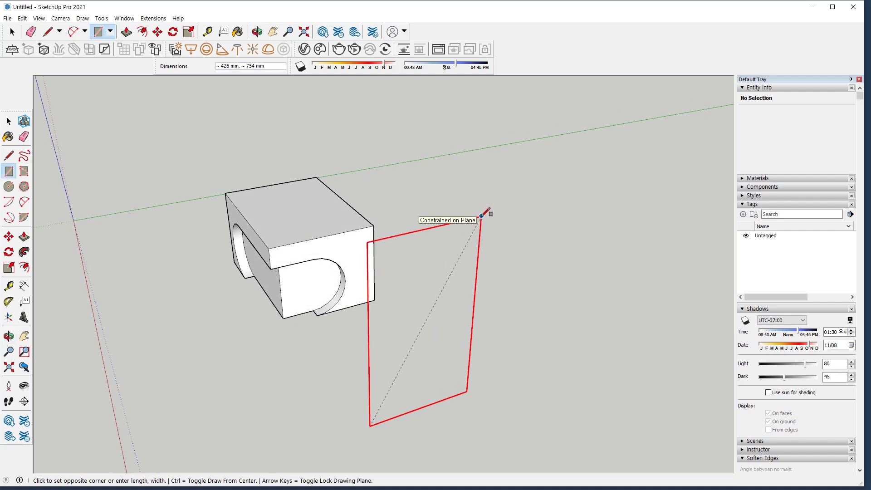
{"action": "type", "text": "400"}
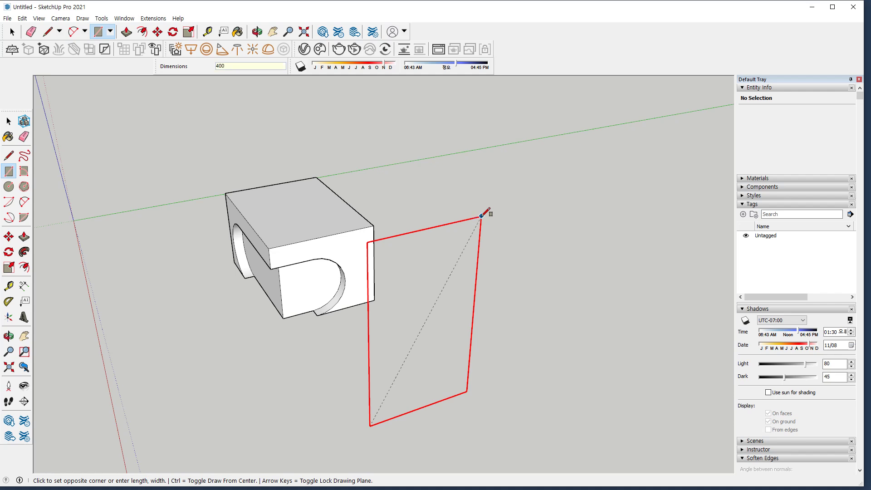
{"action": "type", "text": ",500"}
{"action": "key", "text": "Return"}
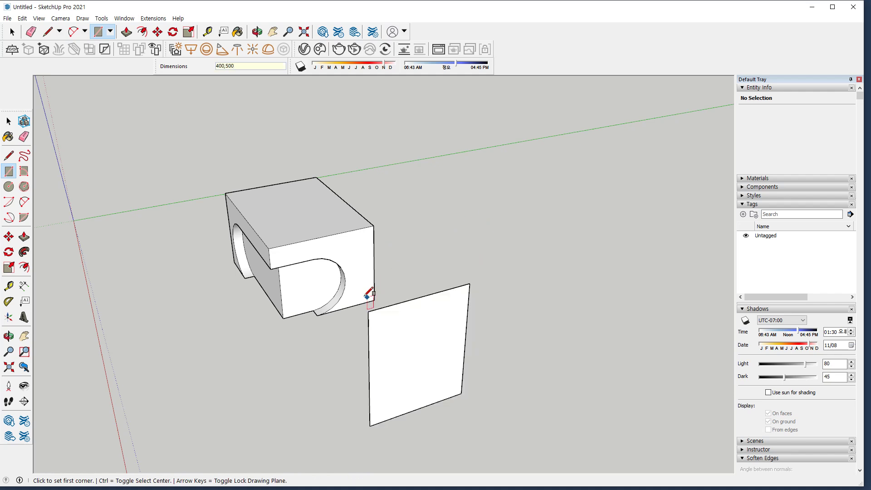
Draw a 200 mm line along the upright rectangle's bottom edge from its lower left corner to split the edge
{"action": "middle_click_drag", "start_coordinate": [485, 212], "coordinate": [295, 237]}
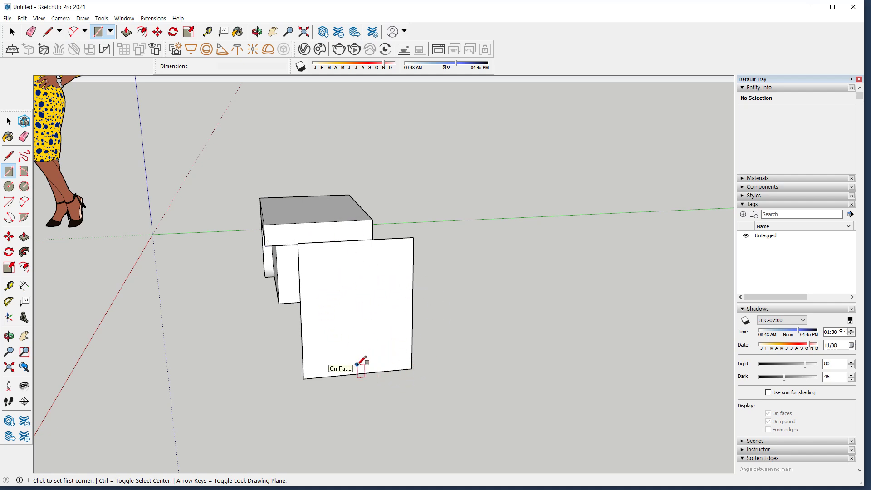
{"action": "left_click", "coordinate": [8, 156]}
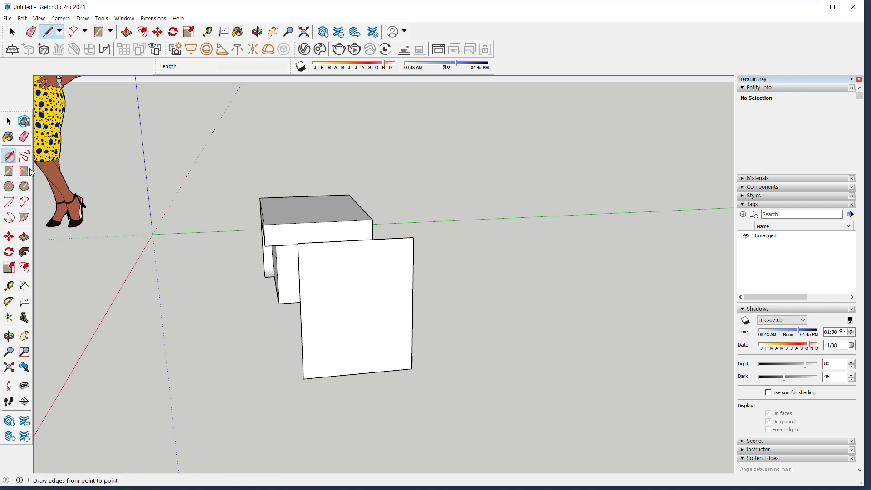
{"action": "left_click", "coordinate": [303, 378]}
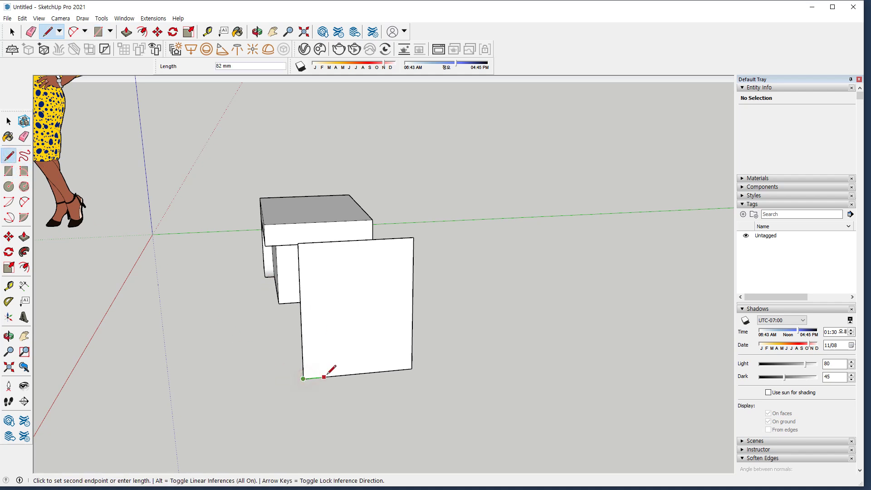
{"action": "type", "text": "200"}
{"action": "key", "text": "Return"}
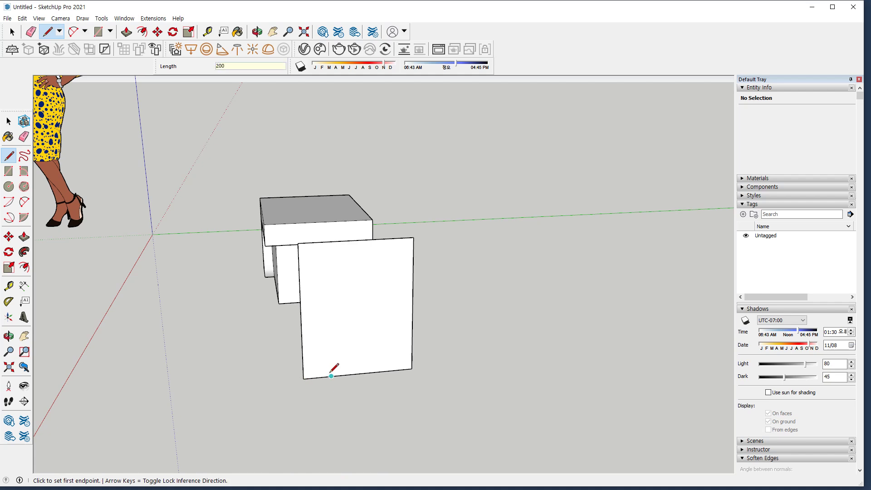
Draw a stepped line from the bottom edge's split point: 200 mm up, 100 mm across, 100 mm up and 100 mm across to the right edge
{"action": "left_click", "coordinate": [359, 374]}
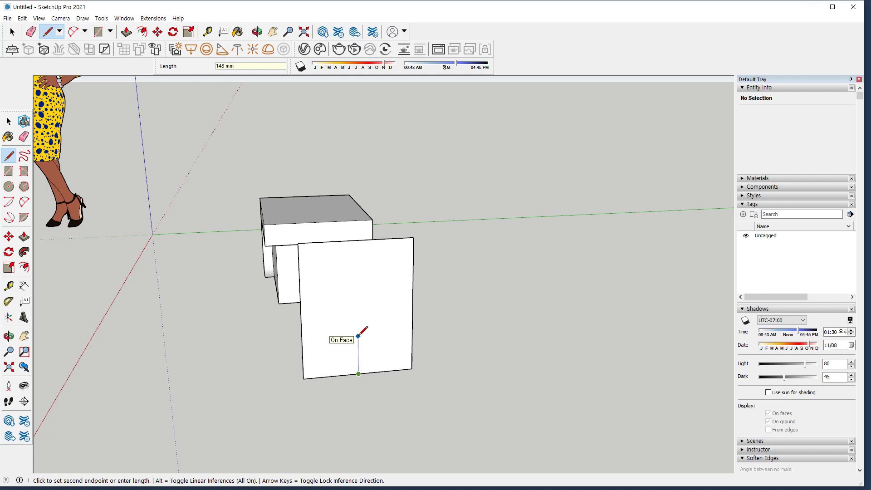
{"action": "left_click", "coordinate": [358, 321]}
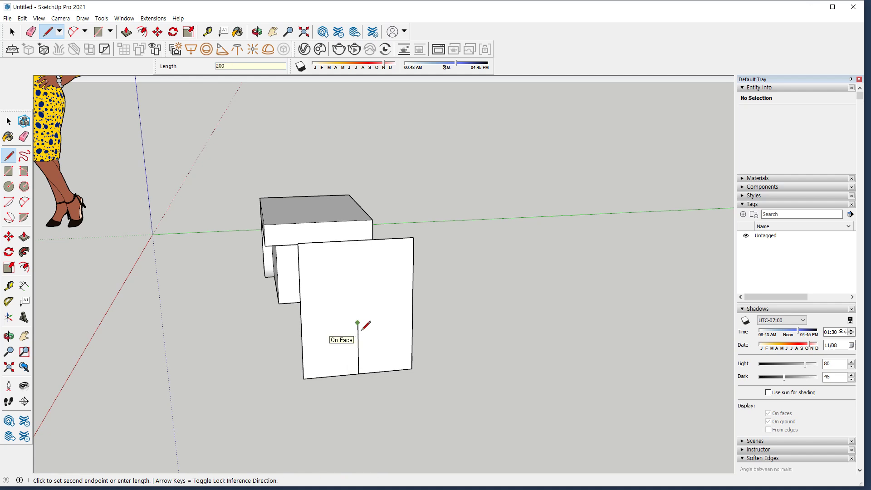
{"action": "key", "text": "Return"}
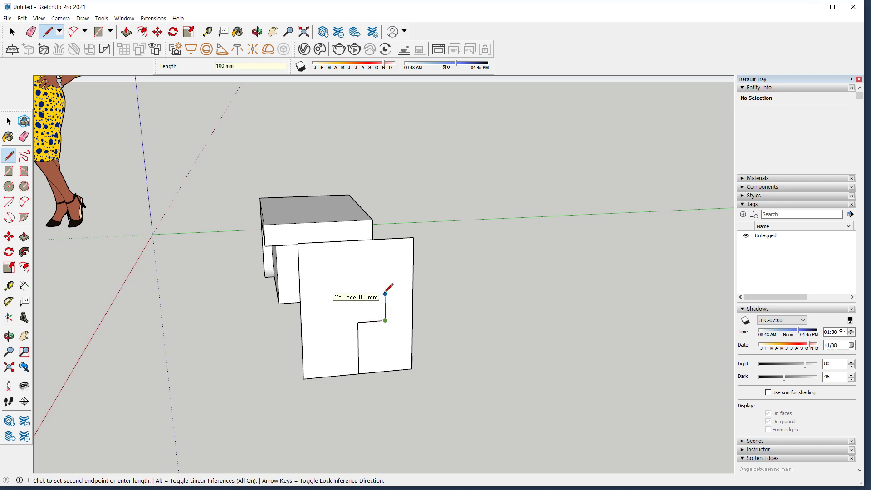
{"action": "left_click", "coordinate": [385, 293]}
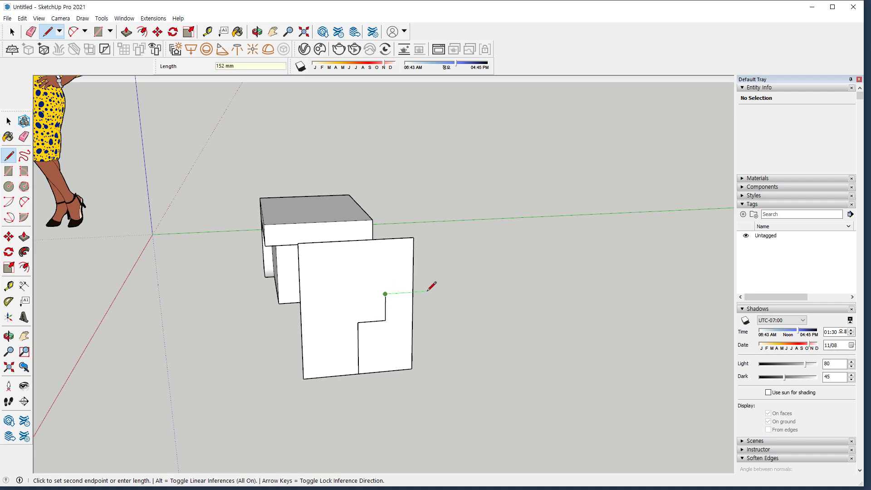
{"action": "left_click", "coordinate": [412, 292]}
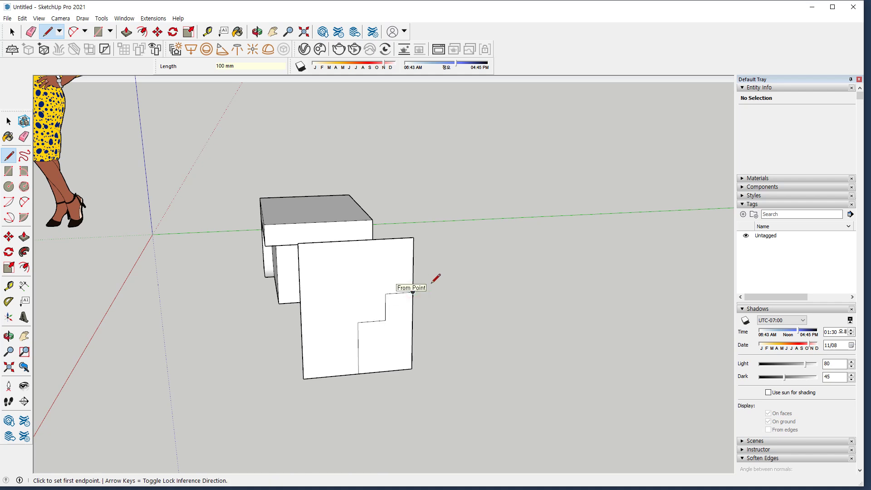
{"action": "key", "text": "space"}
Draw a 100 mm radius circle centred on the stepped line's lower end at the rectangle's bottom edge
{"action": "key", "text": "c"}
{"action": "left_click", "coordinate": [359, 373]}
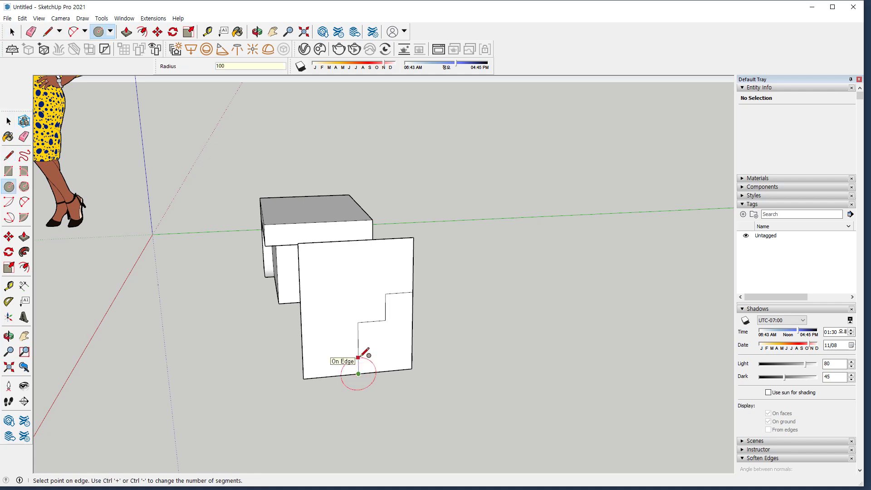
{"action": "key", "text": "Return"}
{"action": "left_click", "coordinate": [385, 320]}
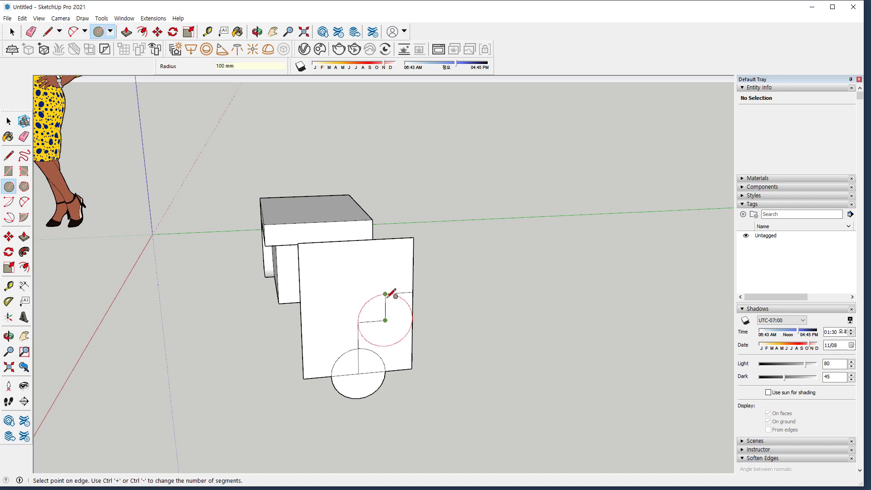
{"action": "key", "text": "Escape"}
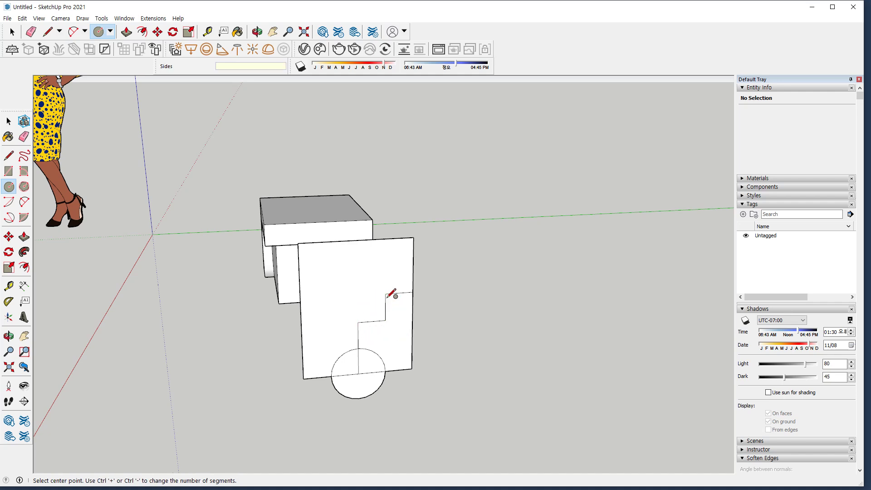
Draw a 100 mm radius circle centred on the stepped line's upper end at the rectangle's right edge
{"action": "left_click", "coordinate": [412, 292]}
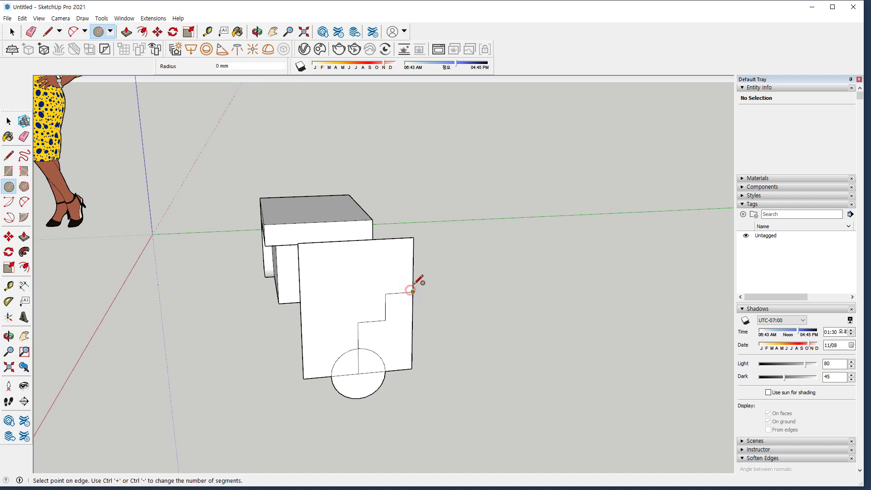
{"action": "type", "text": "100"}
{"action": "key", "text": "Return"}
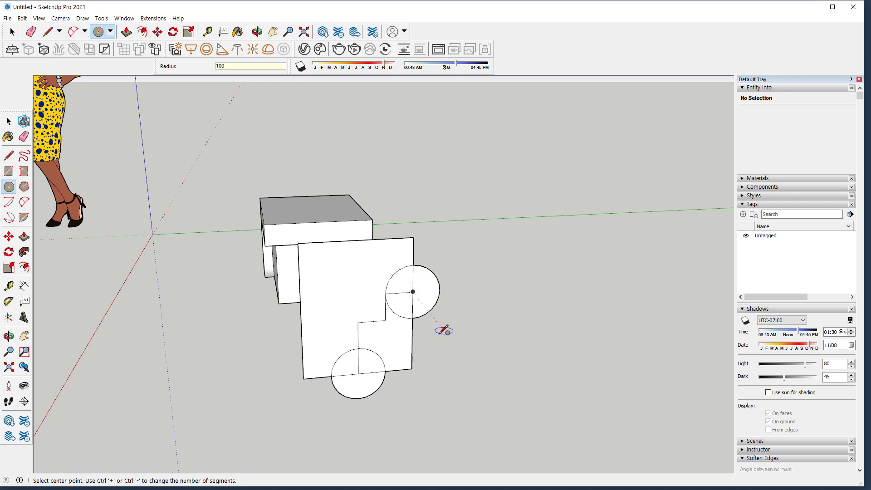
Erase the surplus circle arcs, step lines and lower right rectangle edges, leaving a stepped profile with two concave quarter arcs
{"action": "key", "text": "e"}
{"action": "left_click", "coordinate": [433, 277]}
{"action": "left_click_drag", "start_coordinate": [415, 293], "coordinate": [408, 295]}
{"action": "left_click", "coordinate": [397, 314]}
{"action": "left_click", "coordinate": [412, 334]}
{"action": "left_click", "coordinate": [398, 370]}
{"action": "left_click", "coordinate": [382, 358]}
{"action": "left_click", "coordinate": [375, 373]}
{"action": "left_click", "coordinate": [369, 396]}
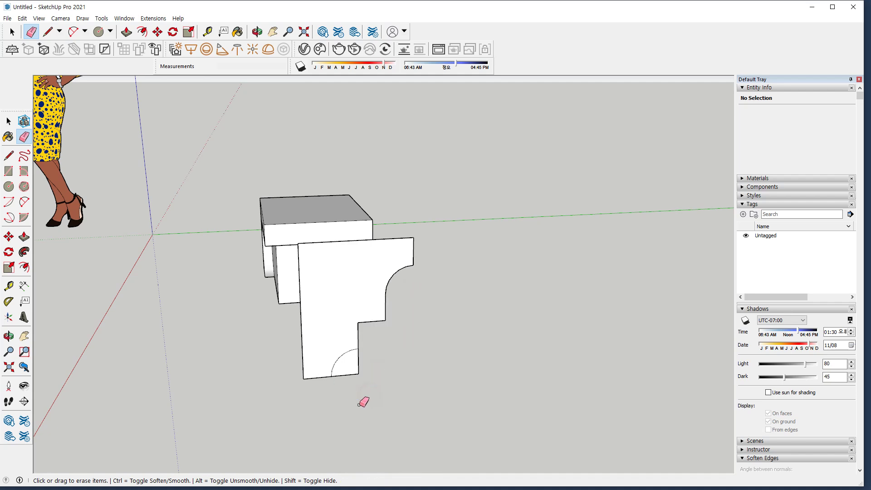
{"action": "left_click_drag", "start_coordinate": [359, 369], "coordinate": [351, 380]}
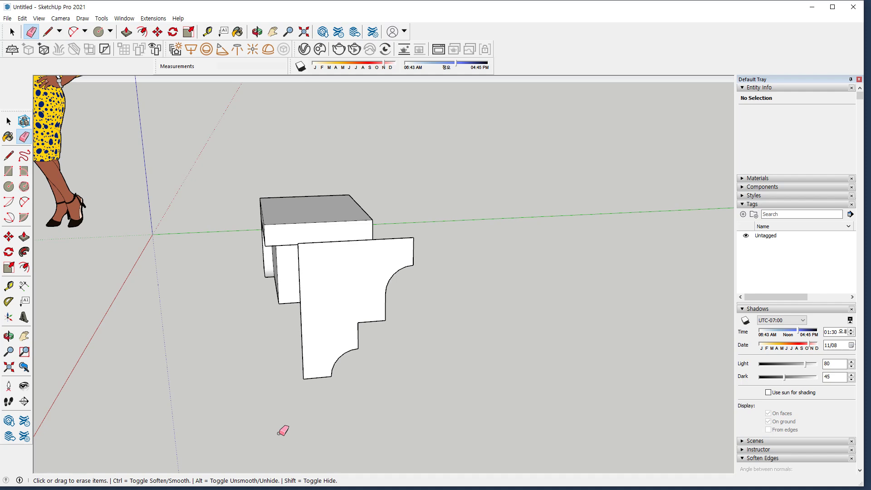
Push/Pull the stepped profile's face to a thickness of 200 mm
{"action": "key", "text": "p"}
{"action": "left_click", "coordinate": [315, 361]}
{"action": "middle_click_drag", "start_coordinate": [314, 362], "coordinate": [399, 394]}
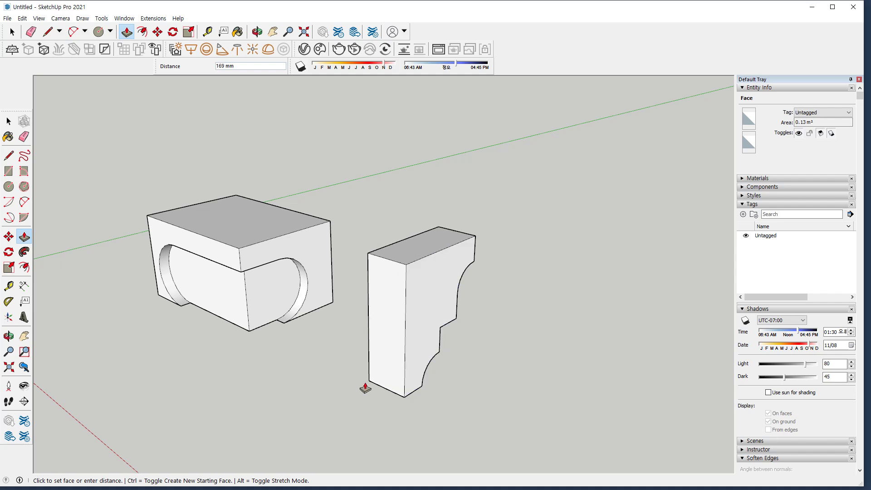
{"action": "type", "text": "200"}
{"action": "key", "text": "Return"}
{"action": "middle_click_drag", "start_coordinate": [363, 387], "coordinate": [198, 360]}
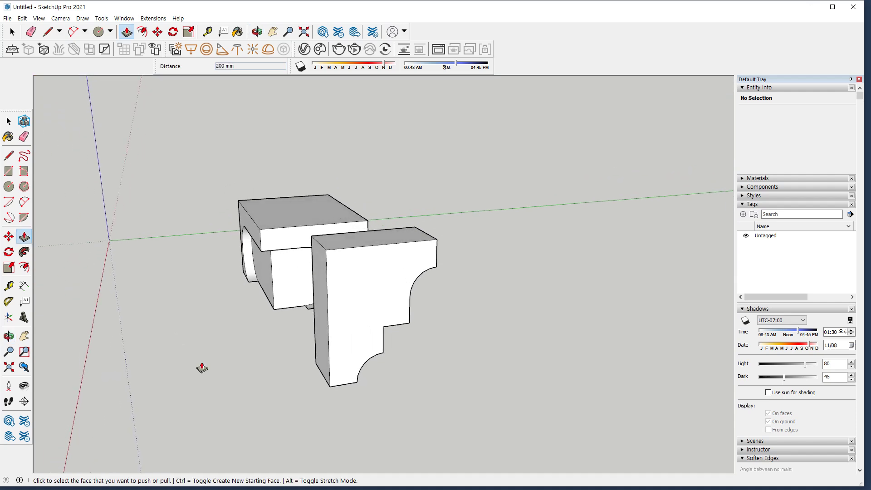
{"action": "middle_click_drag", "start_coordinate": [202, 367], "coordinate": [423, 288]}
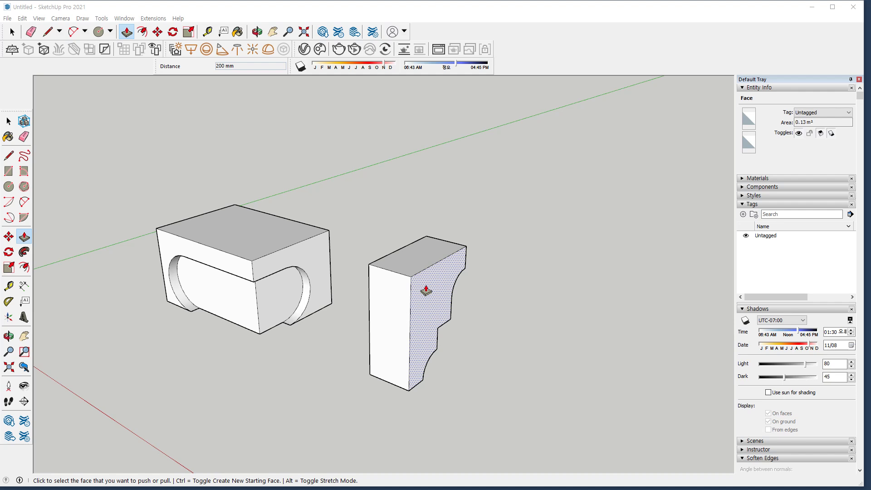
Draw an upright five-sided polygon with a 300 mm radius, perpendicular to the green axis, in the empty space beside the stepped solid
{"action": "left_click", "coordinate": [110, 33]}
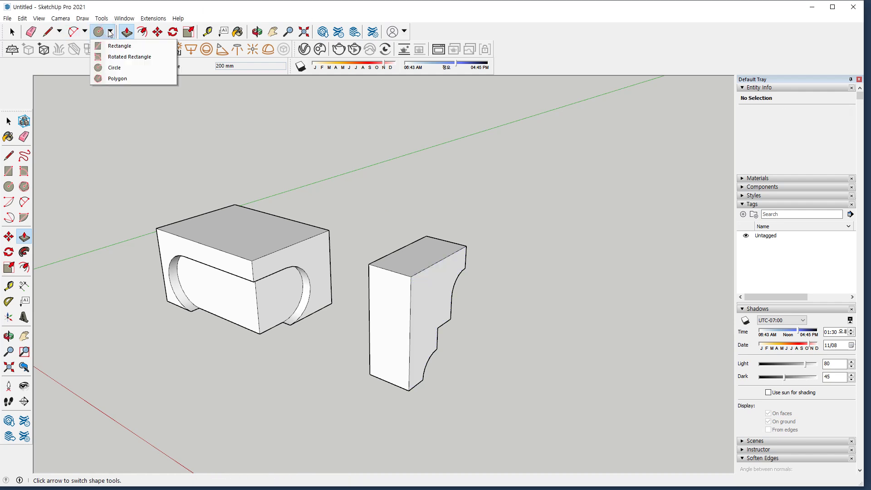
{"action": "left_click", "coordinate": [121, 79]}
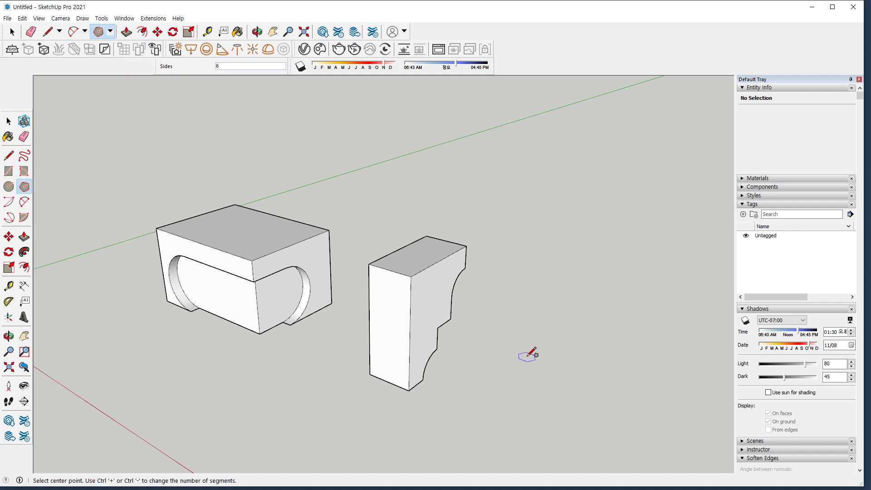
{"action": "middle_click_drag", "start_coordinate": [528, 356], "coordinate": [456, 327]}
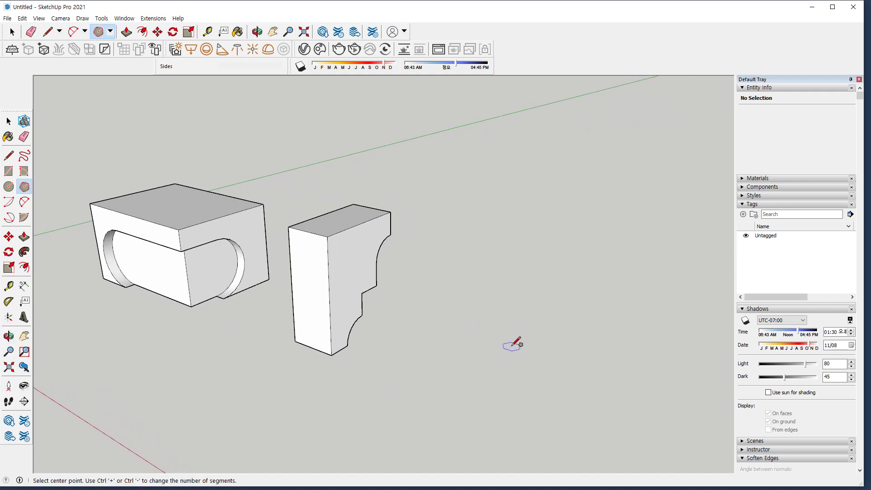
{"action": "key", "text": "Right"}
{"action": "key", "text": "Left"}
{"action": "key", "text": "ctrl+minus"}
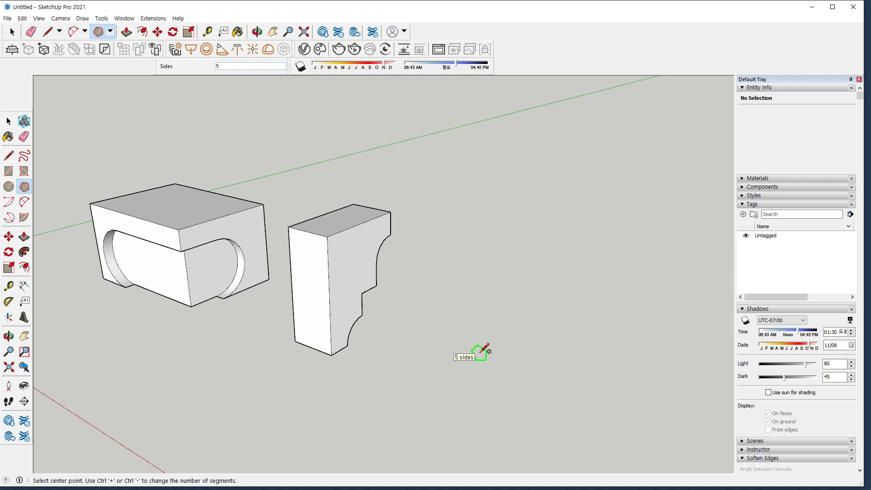
{"action": "key", "text": "ctrl+plus"}
{"action": "left_click", "coordinate": [474, 354]}
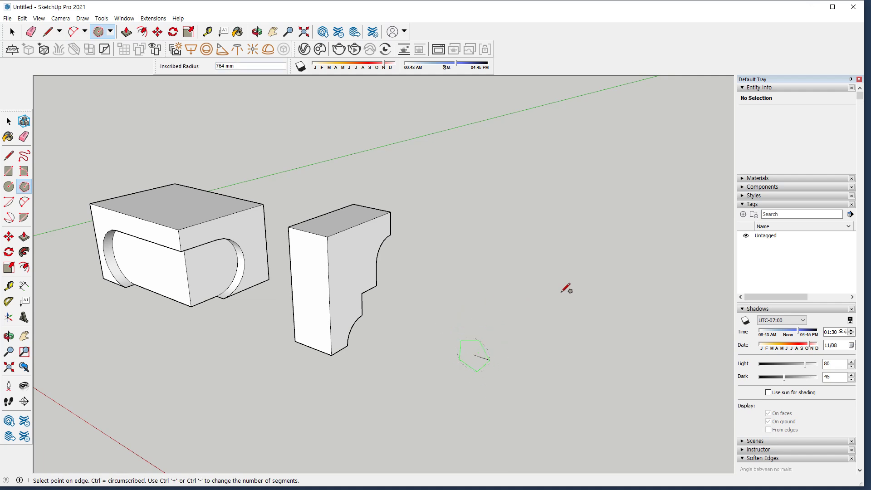
{"action": "scroll", "coordinate": [499, 291], "scroll_direction": "up", "scroll_amount": 2}
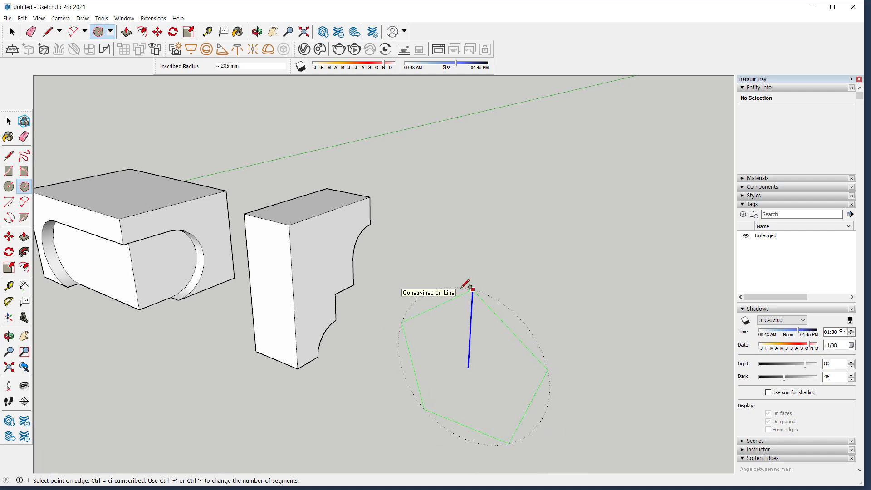
{"action": "type", "text": "300"}
{"action": "key", "text": "Return"}
Delete the pentagon's face, keeping only its outline edges
{"action": "key", "text": "space"}
{"action": "left_click", "coordinate": [457, 322]}
{"action": "scroll", "coordinate": [490, 397], "scroll_direction": "up", "scroll_amount": 5}
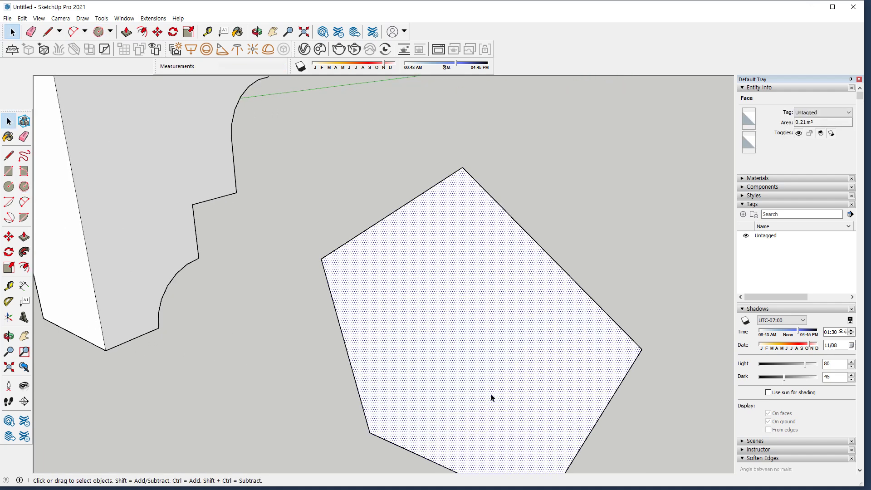
{"action": "middle_click_drag", "start_coordinate": [499, 396], "coordinate": [436, 319]}
{"action": "key", "text": "Delete"}
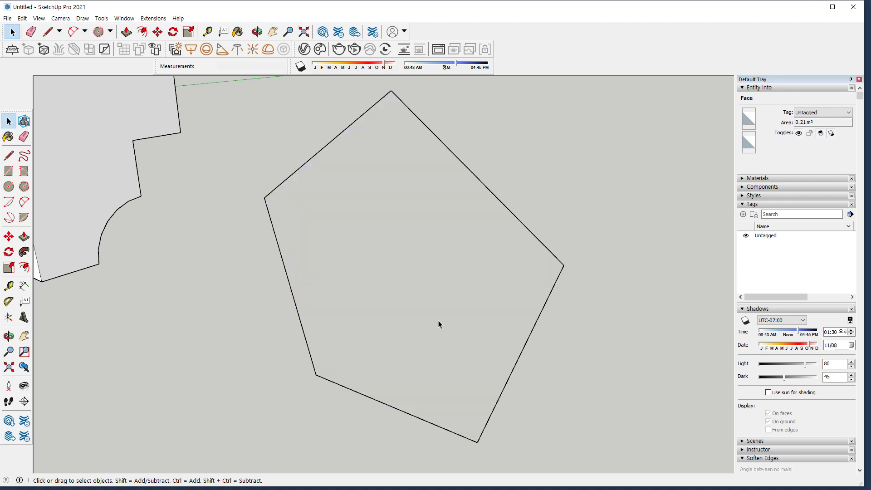
Draw the five diagonals between the pentagon's non-adjacent corners to form a five-pointed star
{"action": "key", "text": "l"}
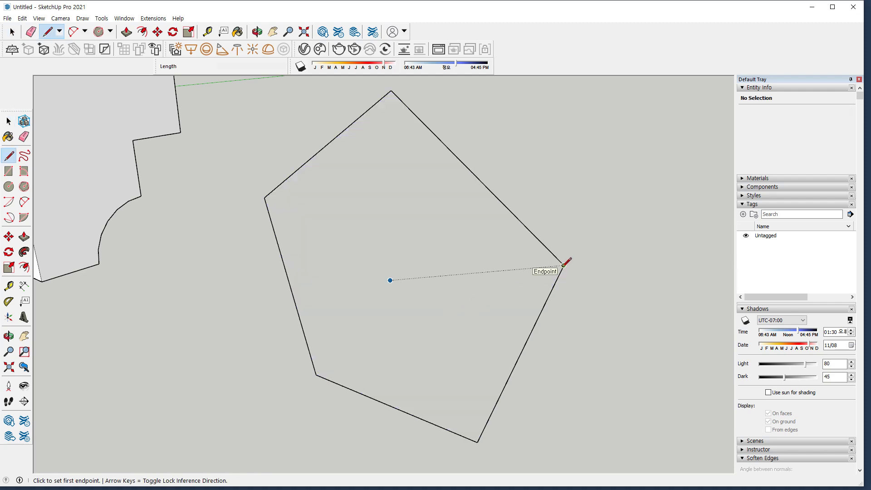
{"action": "left_click", "coordinate": [563, 266]}
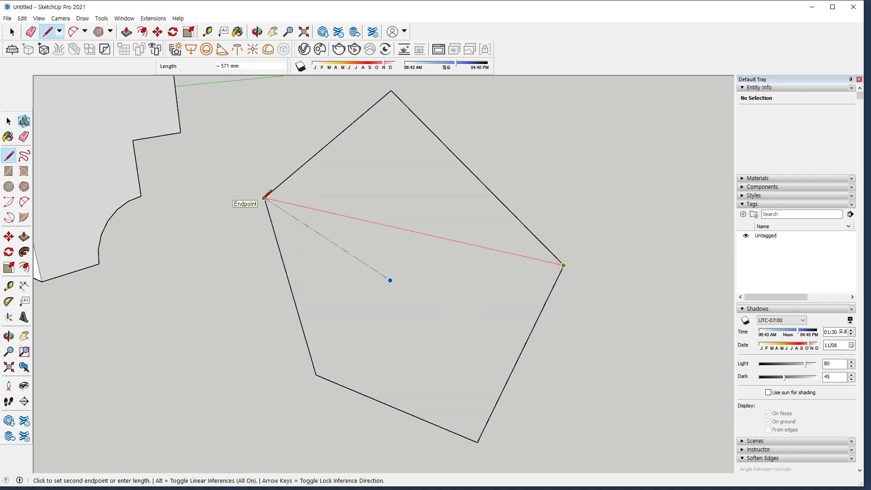
{"action": "left_click", "coordinate": [265, 198]}
{"action": "left_click", "coordinate": [391, 90]}
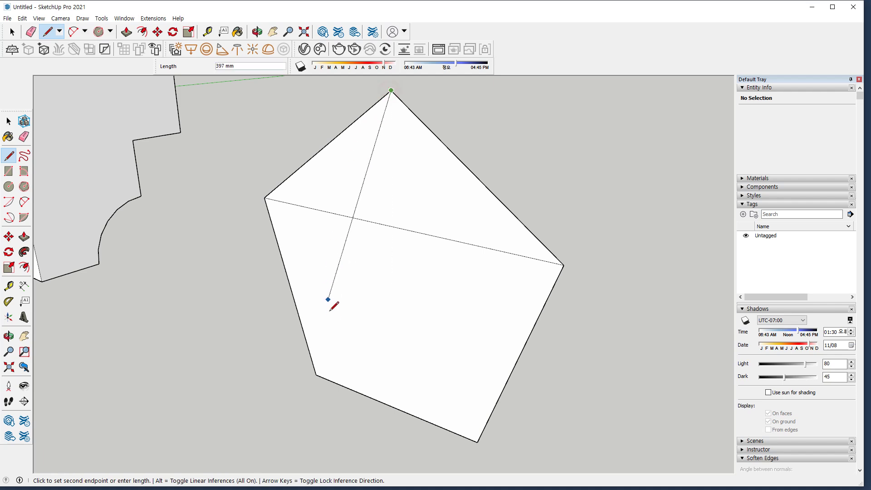
{"action": "left_click", "coordinate": [317, 374]}
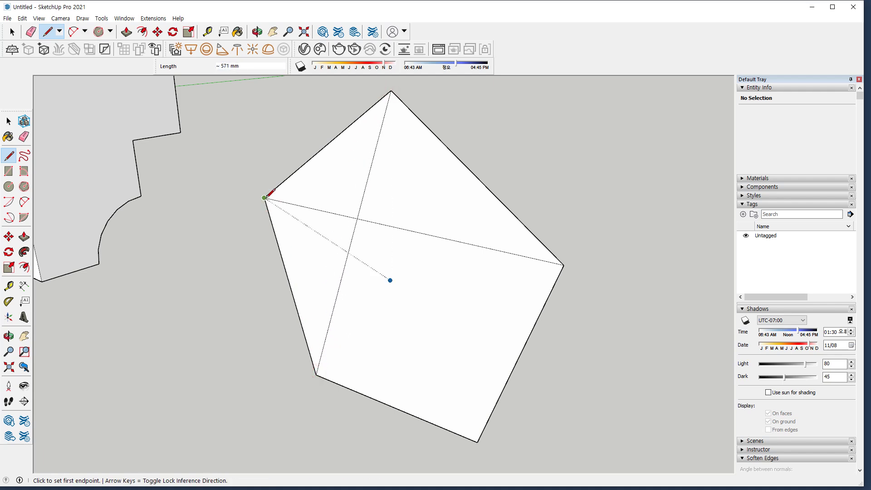
{"action": "left_click", "coordinate": [265, 198]}
{"action": "left_click", "coordinate": [471, 439]}
{"action": "left_click", "coordinate": [316, 374]}
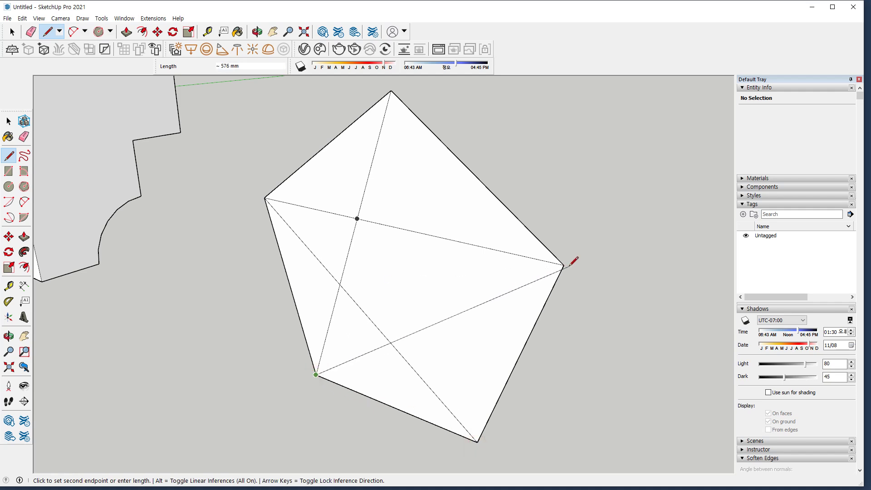
{"action": "left_click", "coordinate": [563, 266]}
{"action": "left_click", "coordinate": [477, 442]}
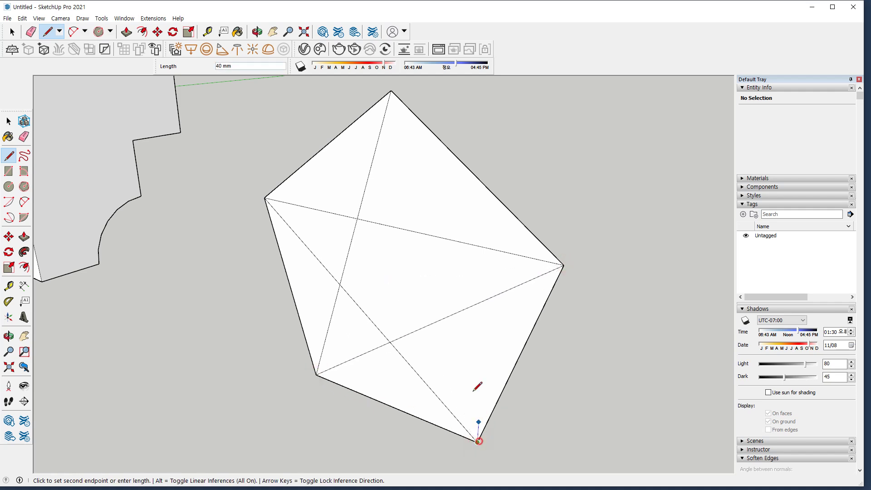
{"action": "left_click", "coordinate": [391, 90]}
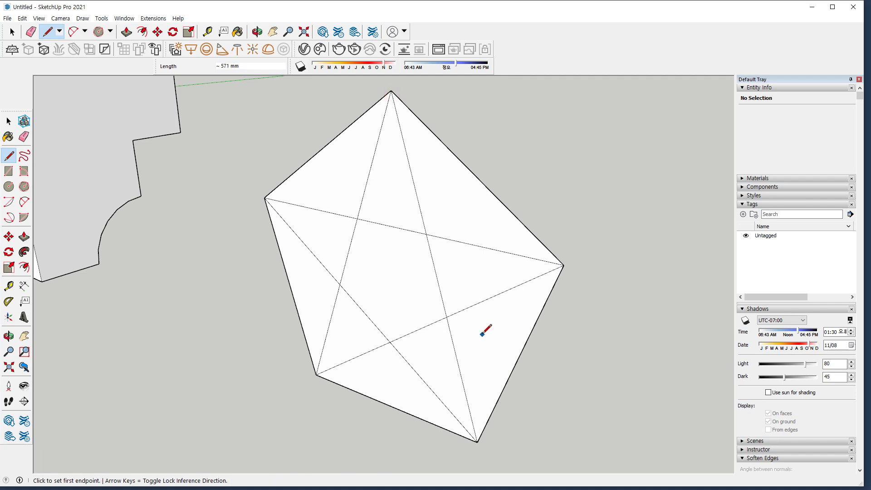
Erase the five line segments enclosing the star's centre so the star becomes a single face
{"action": "key", "text": "space"}
{"action": "key", "text": "e"}
{"action": "left_click", "coordinate": [437, 265]}
{"action": "left_click", "coordinate": [350, 245]}
{"action": "left_click", "coordinate": [391, 227]}
{"action": "left_click", "coordinate": [365, 313]}
{"action": "left_click", "coordinate": [408, 321]}
Delete the five triangular faces between the star and the pentagon outline
{"action": "key", "text": "space"}
{"action": "left_click", "coordinate": [480, 335]}
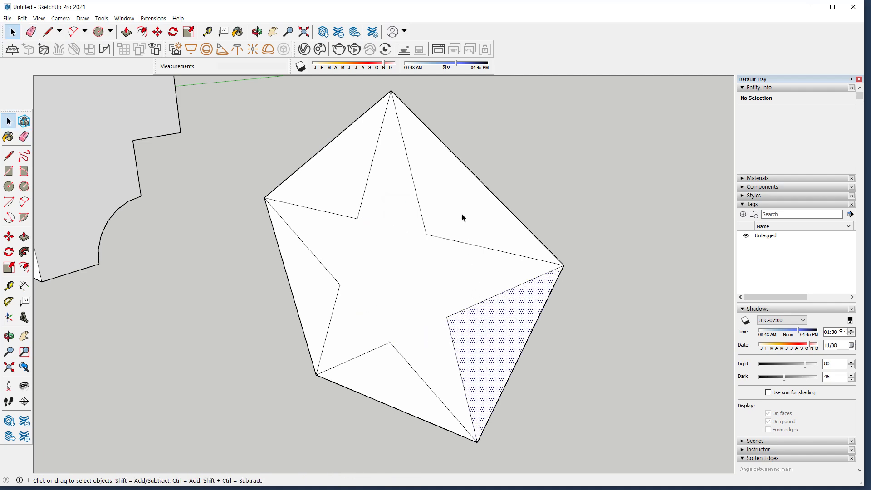
{"action": "key", "text": "Delete"}
{"action": "left_click", "coordinate": [461, 208]}
{"action": "key", "text": "Delete"}
{"action": "left_click", "coordinate": [343, 182]}
{"action": "key", "text": "Delete"}
{"action": "left_click", "coordinate": [301, 266]}
{"action": "key", "text": "Delete"}
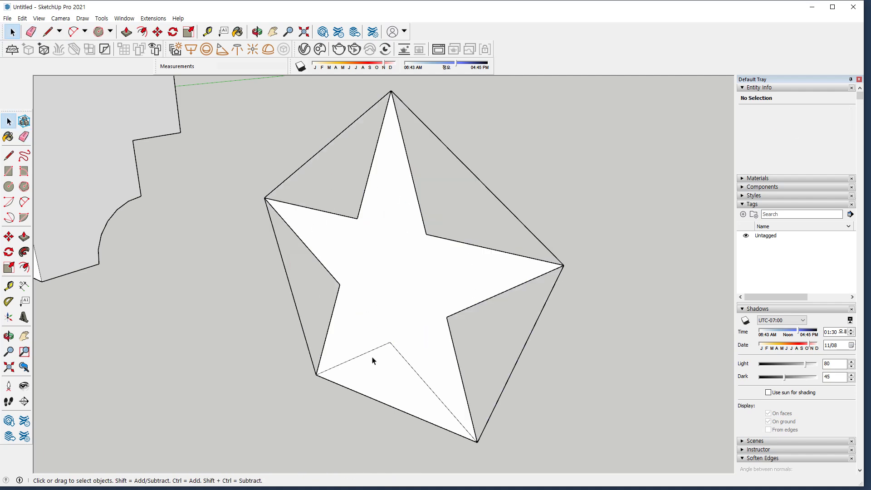
{"action": "left_click", "coordinate": [382, 370]}
{"action": "key", "text": "Delete"}
Push/Pull the star's face to a thickness of 100 mm
{"action": "key", "text": "p"}
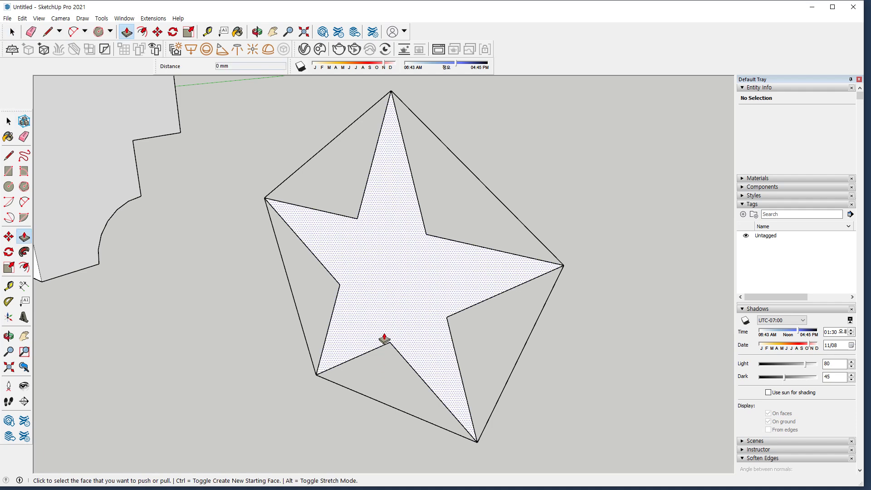
{"action": "left_click", "coordinate": [394, 318]}
{"action": "type", "text": "100"}
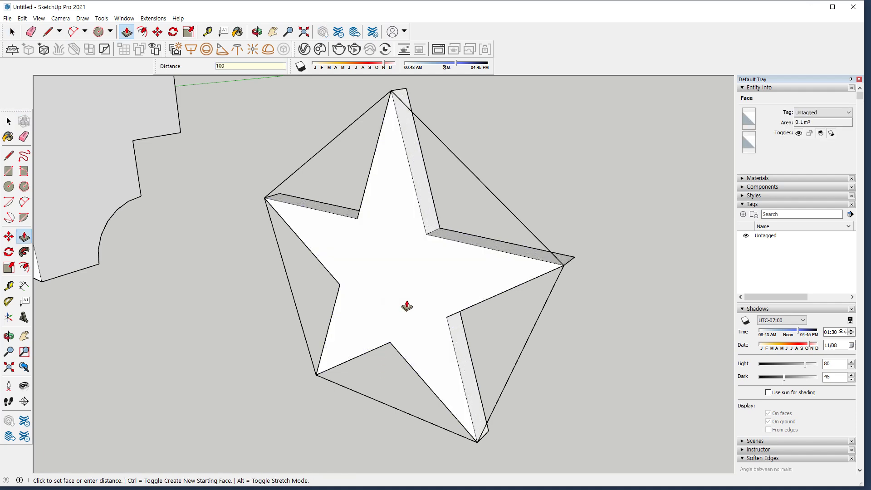
{"action": "key", "text": "Return"}
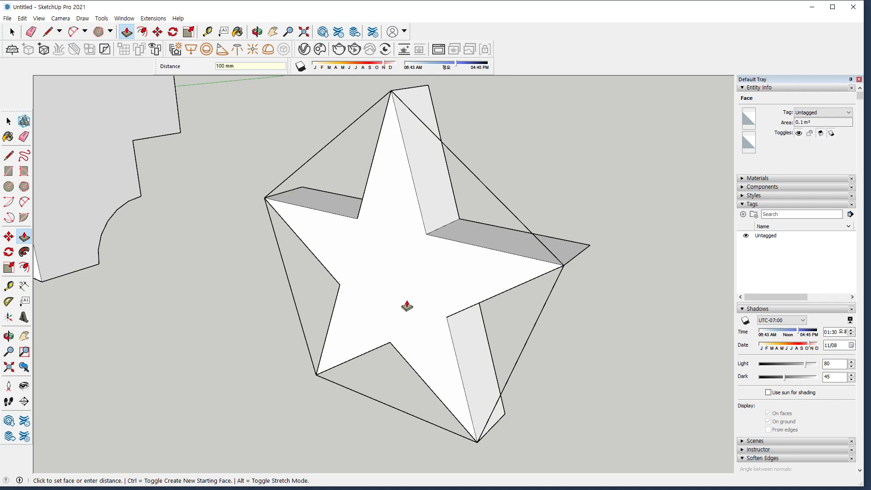
{"action": "middle_click_drag", "start_coordinate": [407, 306], "coordinate": [445, 292]}
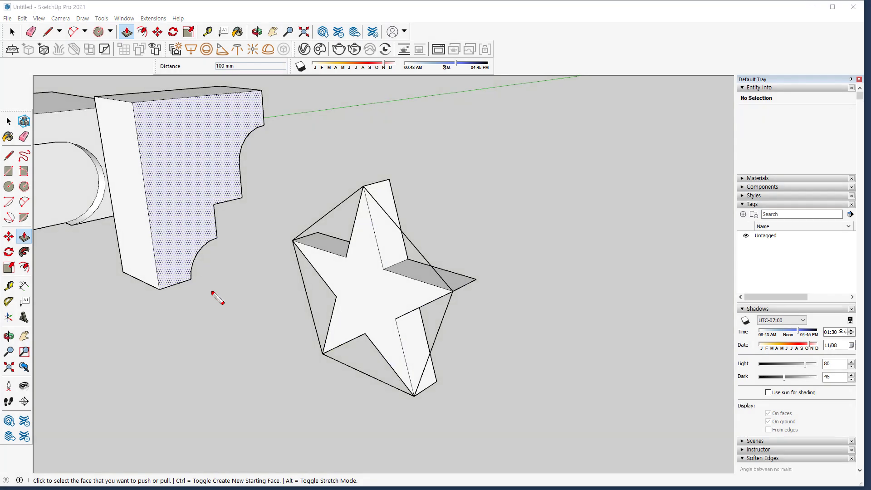
{"action": "mouse_move", "coordinate": [212, 301]}
{"action": "left_mouse_down"}
{"action": "mouse_move", "coordinate": [109, 173]}
{"action": "mouse_move", "coordinate": [235, 95]}
{"action": "mouse_move", "coordinate": [268, 257]}
{"action": "mouse_move", "coordinate": [197, 286]}
{"action": "left_mouse_up"}
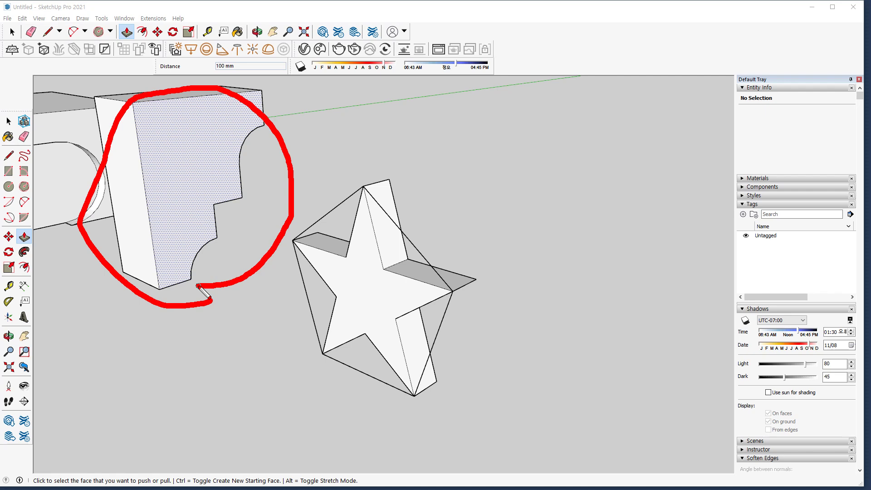
{"action": "mouse_move", "coordinate": [352, 127]}
{"action": "left_mouse_down"}
{"action": "mouse_move", "coordinate": [274, 112]}
{"action": "mouse_move", "coordinate": [271, 135]}
{"action": "left_mouse_up"}
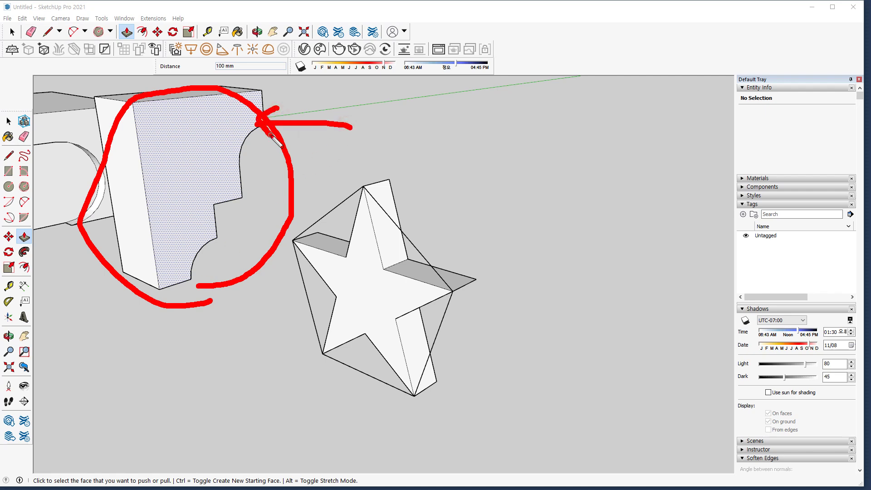
{"action": "key", "text": "Escape"}
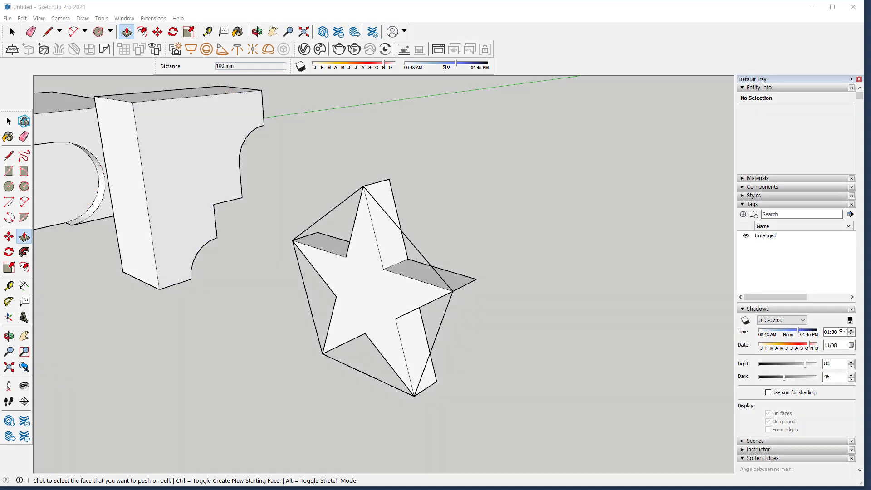
Switch to Notepad and replace its contents with [x,y,z] on the first line
{"action": "key", "text": "alt+Tab"}
{"action": "key", "text": "ctrl+a"}
{"action": "key", "text": "BackSpace"}
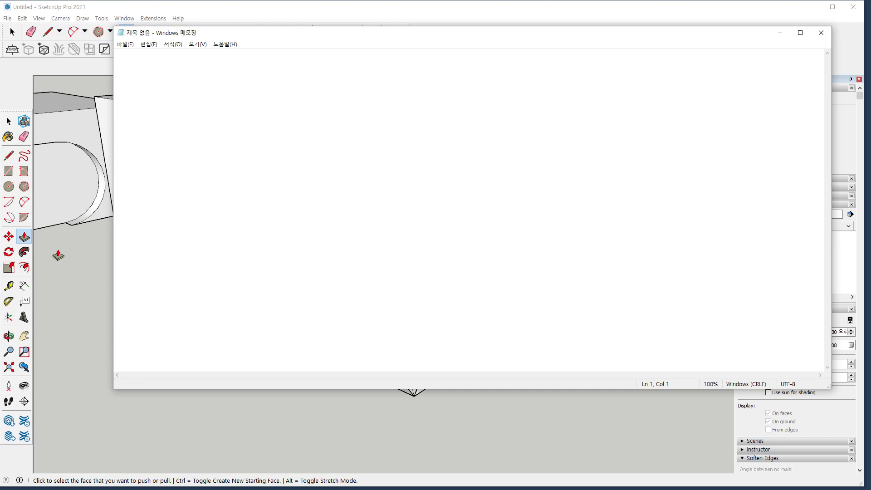
{"action": "type", "text": "[]"}
{"action": "type", "text": "x"}
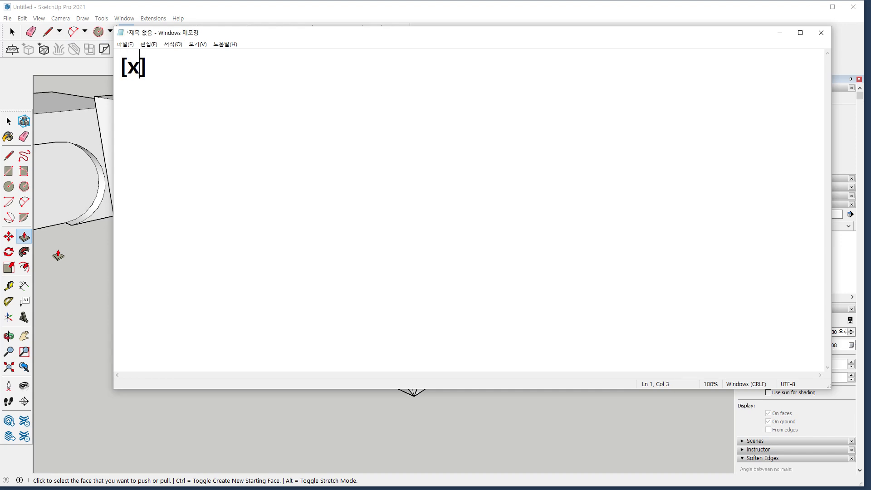
{"action": "type", "text": ",y,z"}
{"action": "key", "text": "Return"}
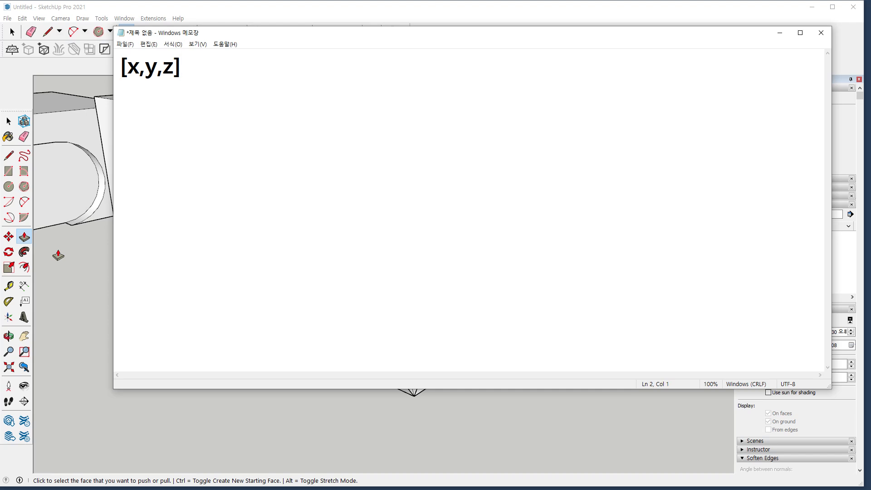
Enter <x,y,z> on the second line of the note
{"action": "type", "text": "<>"}
{"action": "key", "text": "Left"}
{"action": "type", "text": "x,y,z"}
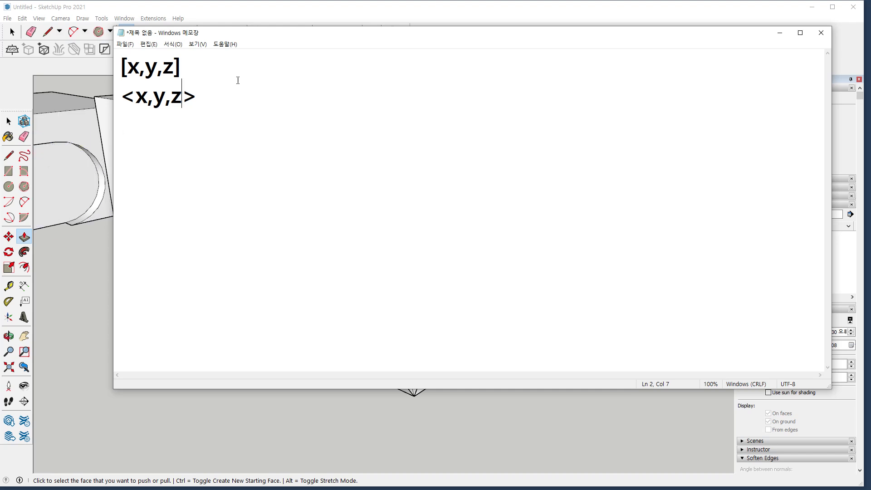
Switch back to SketchUp and delete the recessed block, the stepped profile and the star
{"action": "key", "text": "alt+Tab"}
{"action": "scroll", "coordinate": [249, 233], "scroll_direction": "down", "scroll_amount": 6}
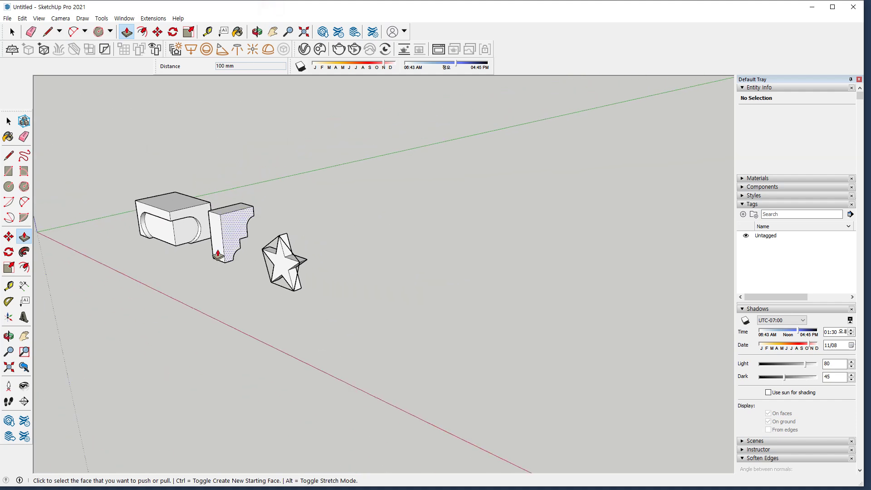
{"action": "middle_click_drag", "start_coordinate": [217, 254], "coordinate": [151, 268]}
{"action": "key", "text": "space"}
{"action": "left_click_drag", "start_coordinate": [80, 144], "coordinate": [383, 376]}
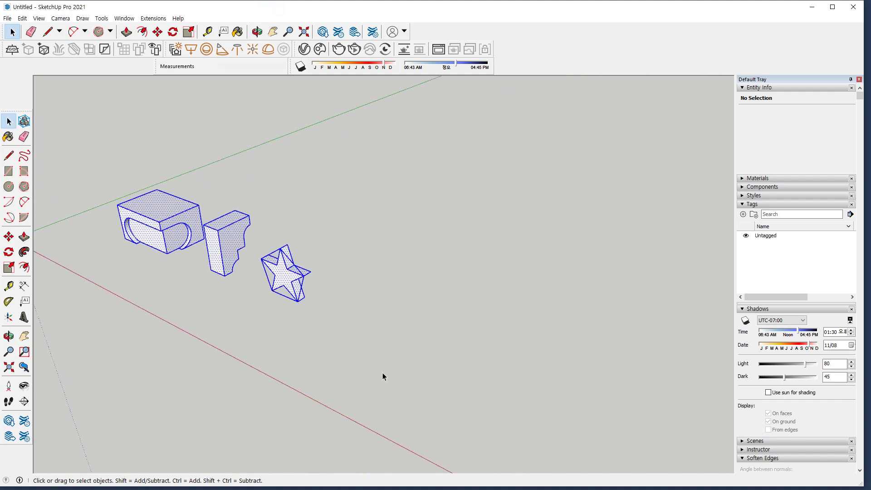
{"action": "key", "text": "Delete"}
Draw a line from the origin to the absolute coordinates [100,0,0]
{"action": "key", "text": "shift+z"}
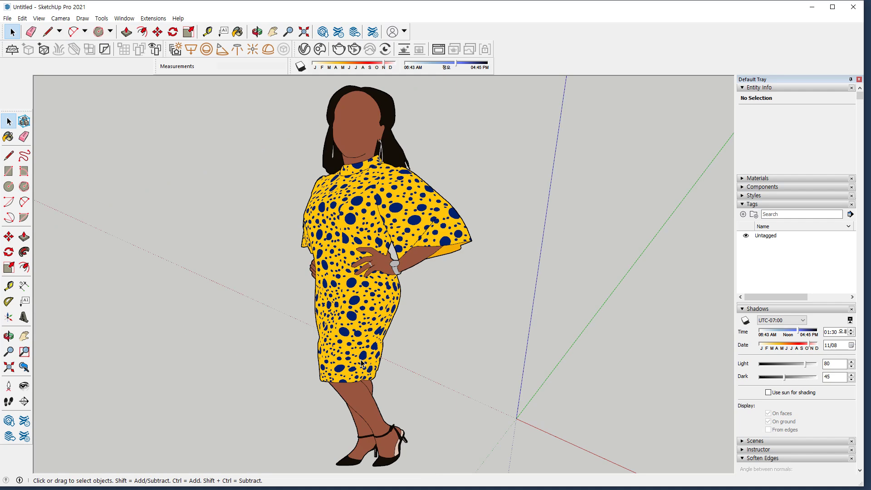
{"action": "scroll", "coordinate": [474, 360], "scroll_direction": "up", "scroll_amount": 4}
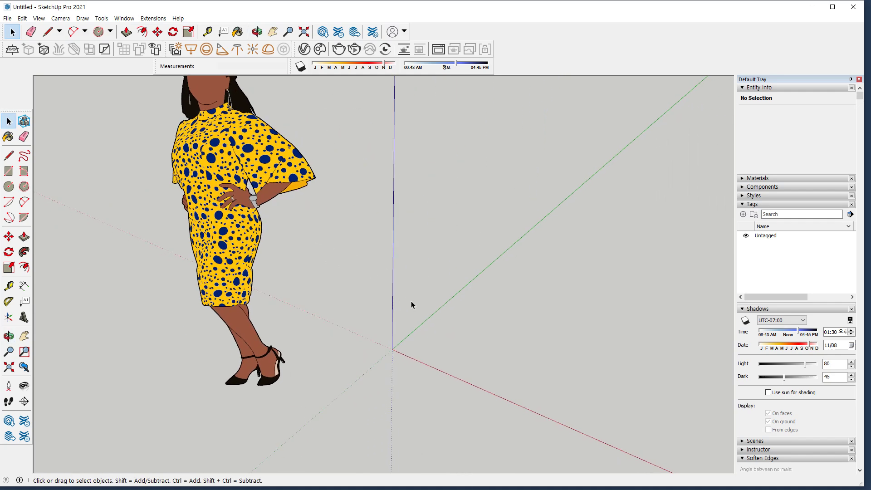
{"action": "key", "text": "l"}
{"action": "left_click", "coordinate": [470, 351]}
{"action": "key", "text": "Escape"}
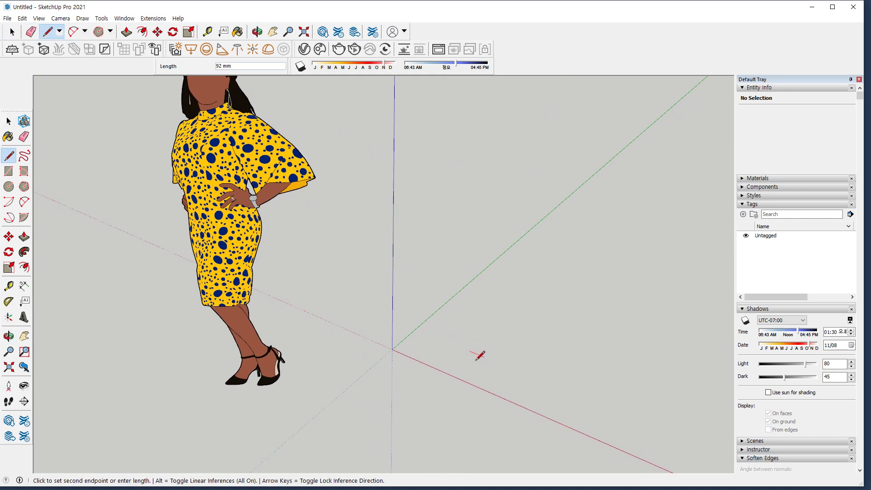
{"action": "left_click", "coordinate": [393, 349]}
{"action": "scroll", "coordinate": [458, 359], "scroll_direction": "up", "scroll_amount": 2}
{"action": "middle_click_drag", "start_coordinate": [474, 371], "coordinate": [408, 315]}
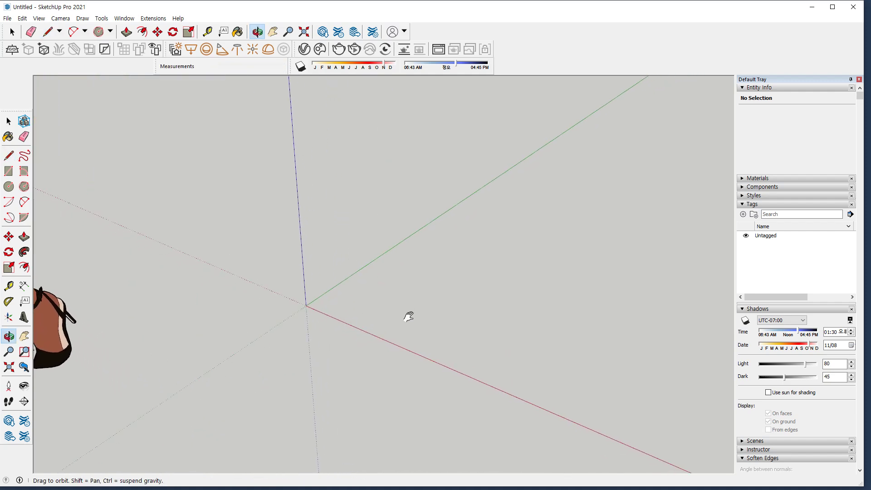
{"action": "mouse_move", "coordinate": [298, 318]}
{"action": "left_mouse_down"}
{"action": "mouse_move", "coordinate": [325, 312]}
{"action": "mouse_move", "coordinate": [298, 326]}
{"action": "left_mouse_up"}
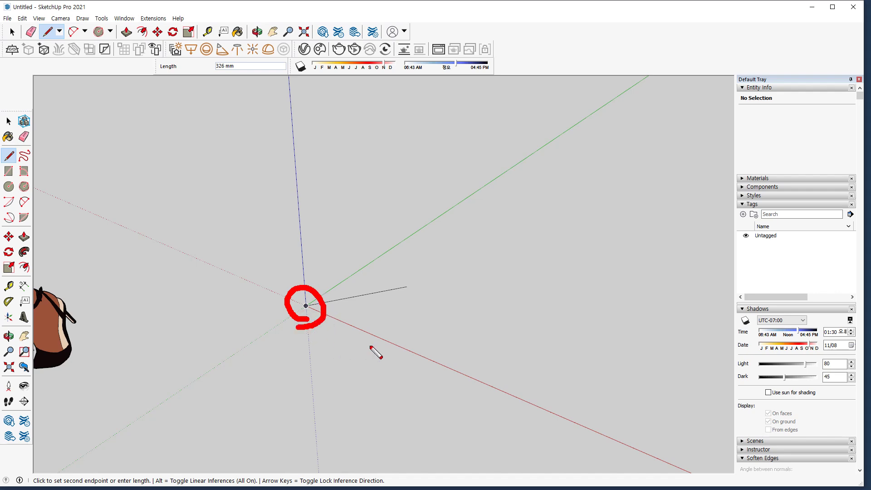
{"action": "left_click_drag", "start_coordinate": [420, 353], "coordinate": [413, 355]}
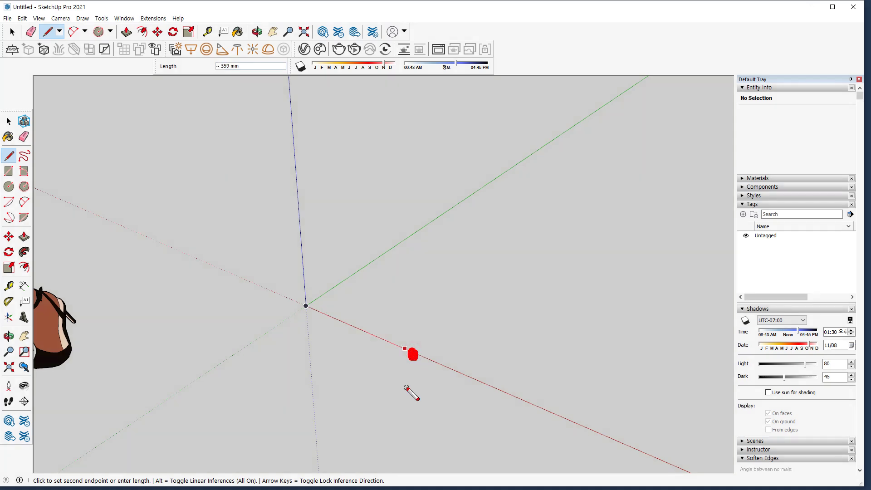
{"action": "type", "text": "["}
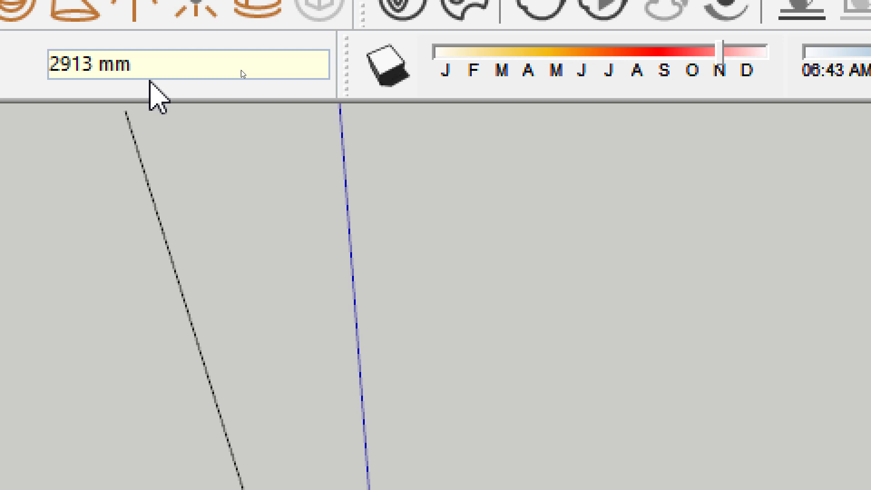
{"action": "key", "text": "BackSpace"}
{"action": "type", "text": "100"}
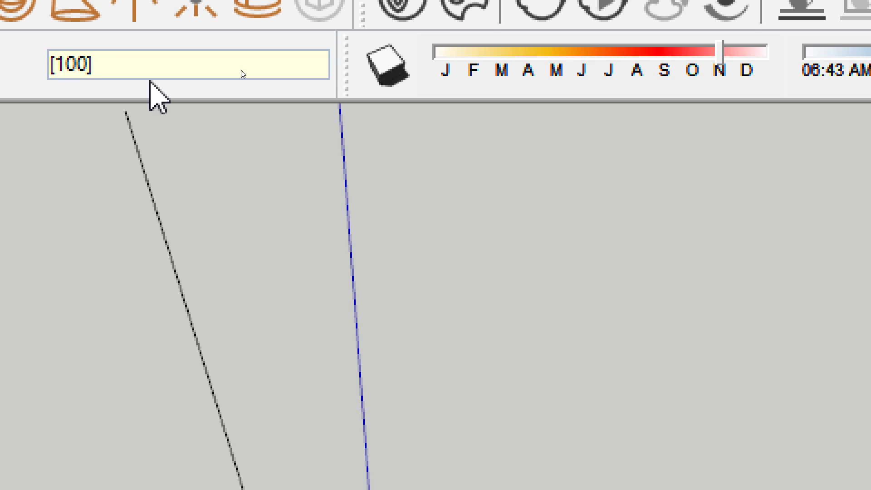
{"action": "type", "text": ",0,0"}
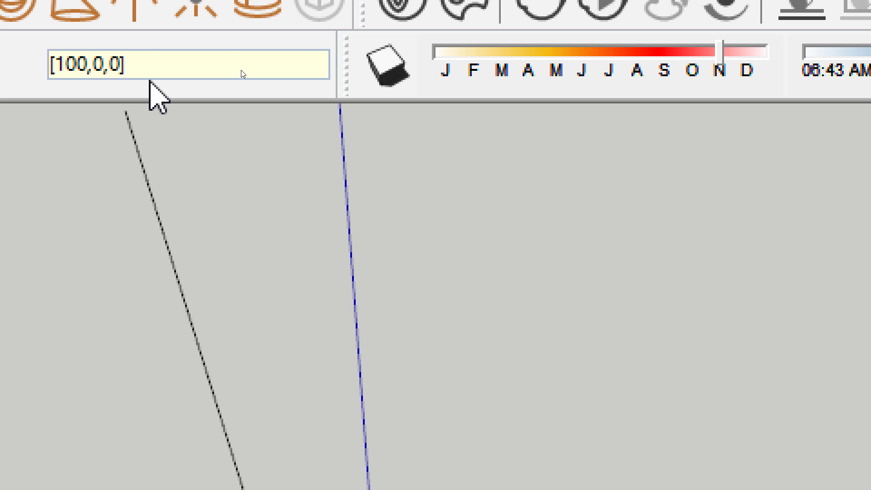
{"action": "key", "text": "Return"}
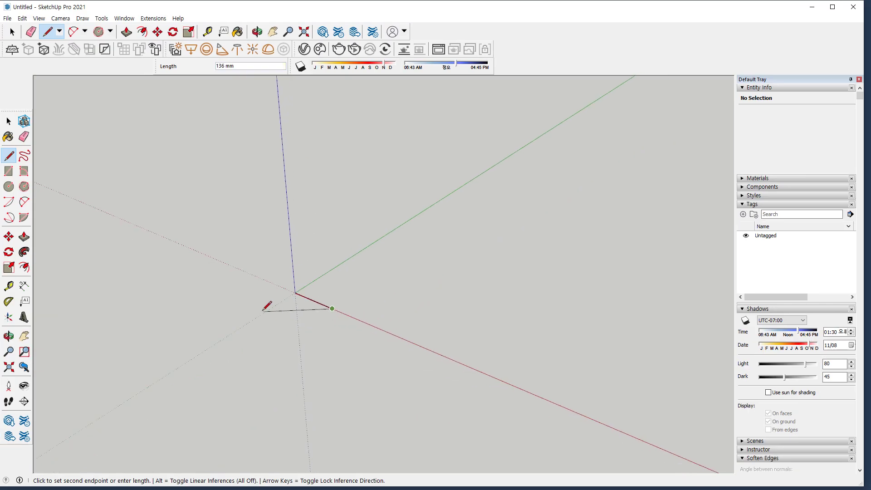
Continue the line from its endpoint on the red axis to the absolute coordinates [100,100,0]
{"action": "scroll", "coordinate": [263, 311], "scroll_direction": "up", "scroll_amount": 5}
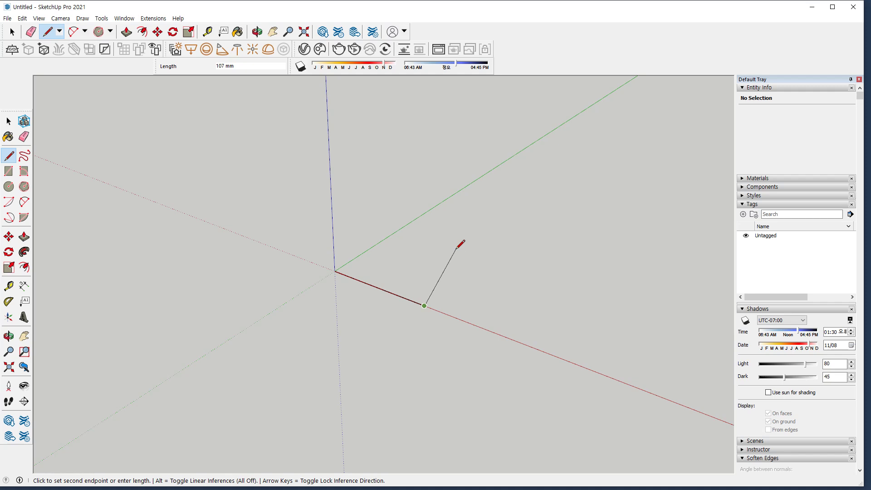
{"action": "middle_click_drag", "start_coordinate": [331, 82], "coordinate": [231, 68]}
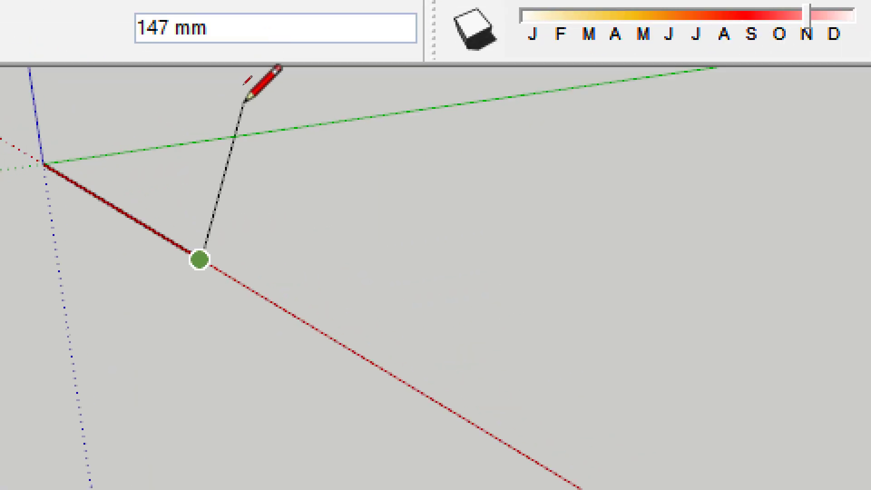
{"action": "middle_click_drag", "start_coordinate": [209, 156], "coordinate": [279, 262], "text": "shift"}
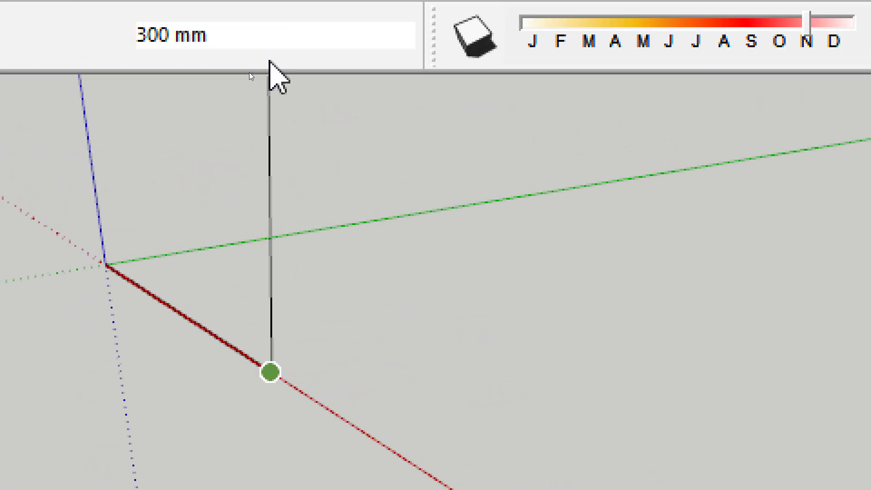
{"action": "key", "text": "BackSpace"}
{"action": "type", "text": "100,1"}
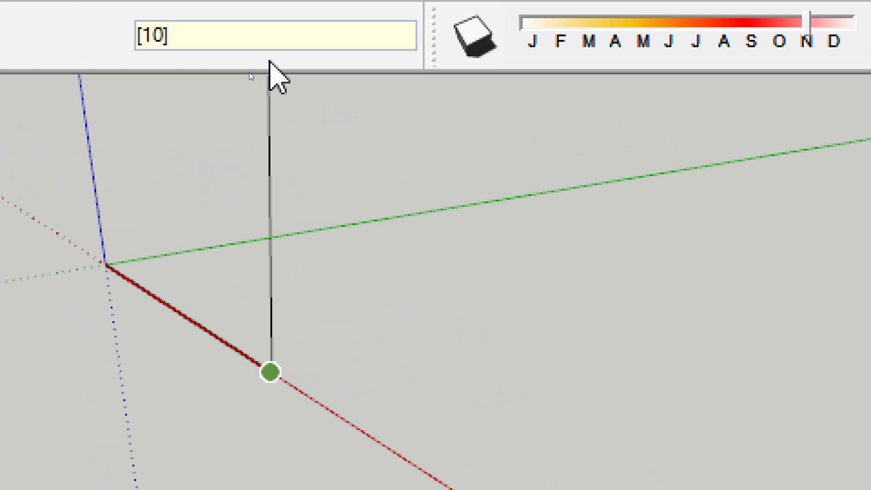
{"action": "type", "text": "00,0"}
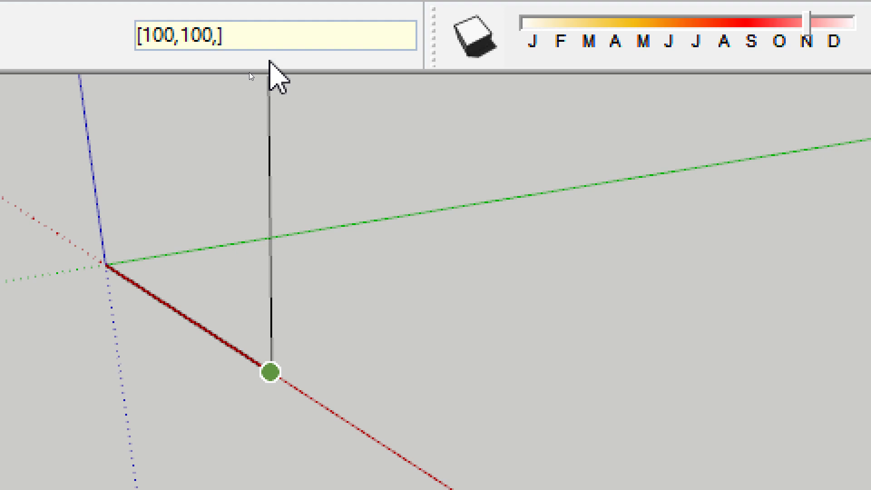
{"action": "key", "text": "Return"}
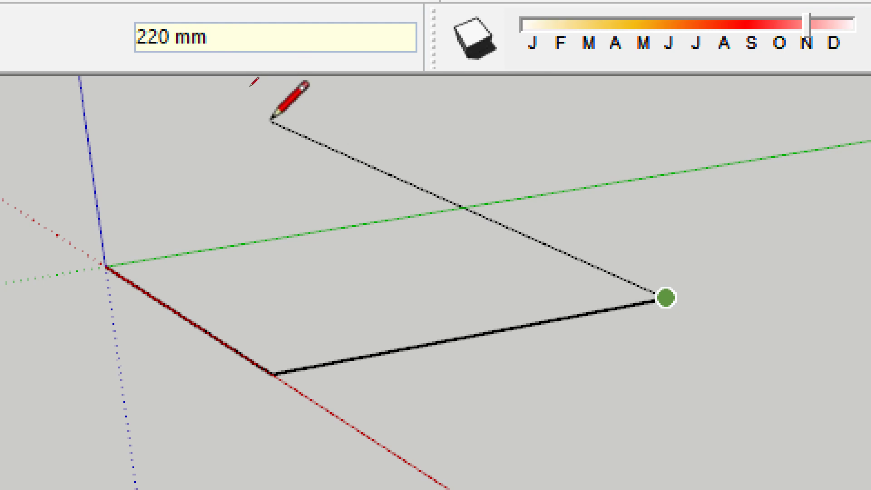
Draw the third edge to [0,100,0] and close the square at the origin with [0,0,0]
{"action": "type", "text": "["}
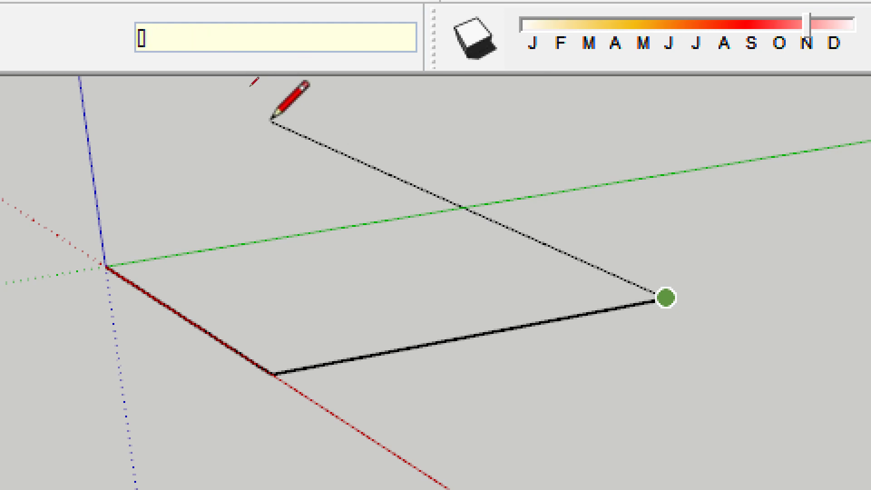
{"action": "type", "text": "0,100],0"}
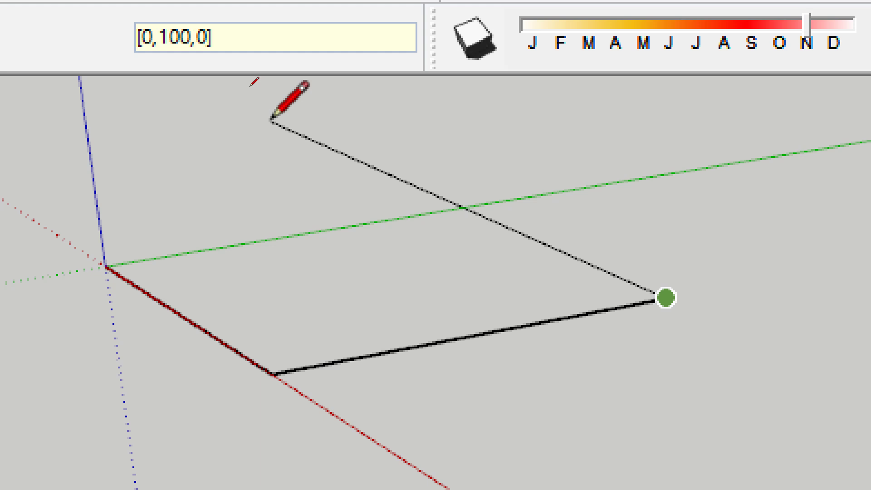
{"action": "key", "text": "Return"}
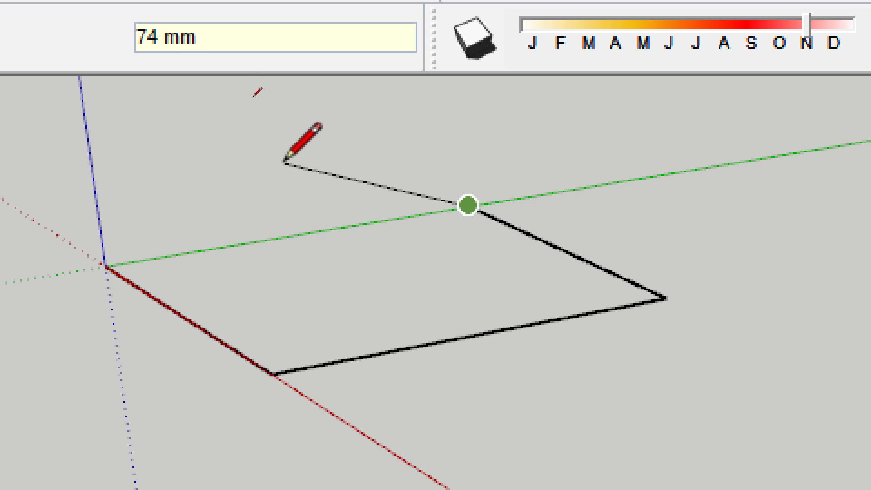
{"action": "type", "text": "[]0,0,"}
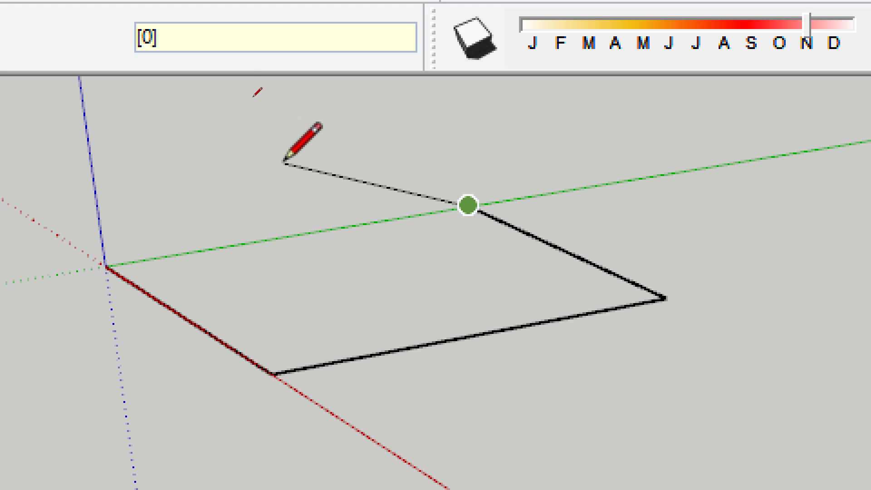
{"action": "type", "text": "0"}
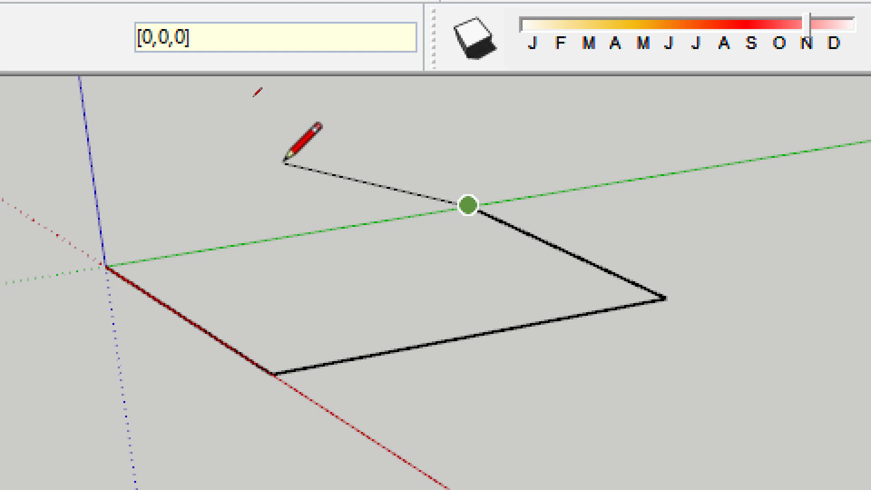
{"action": "key", "text": "Return"}
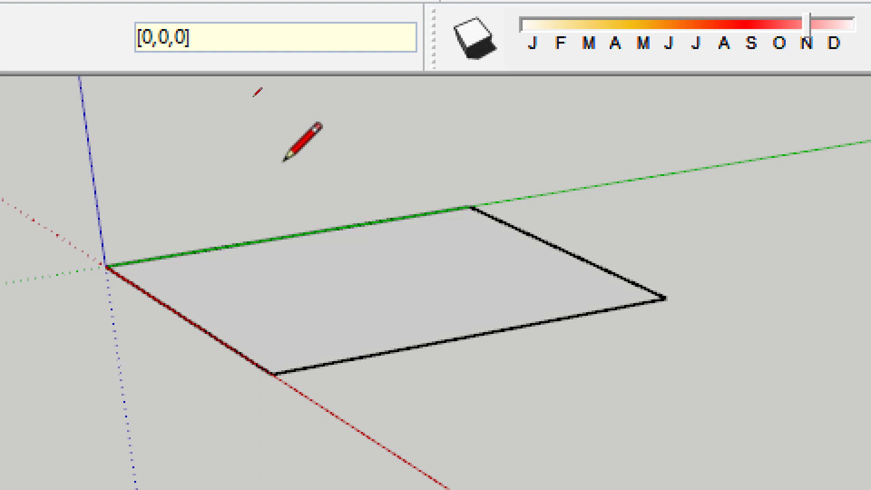
Select the whole square with its four edges and delete it
{"action": "middle_click_drag", "start_coordinate": [295, 281], "coordinate": [327, 399]}
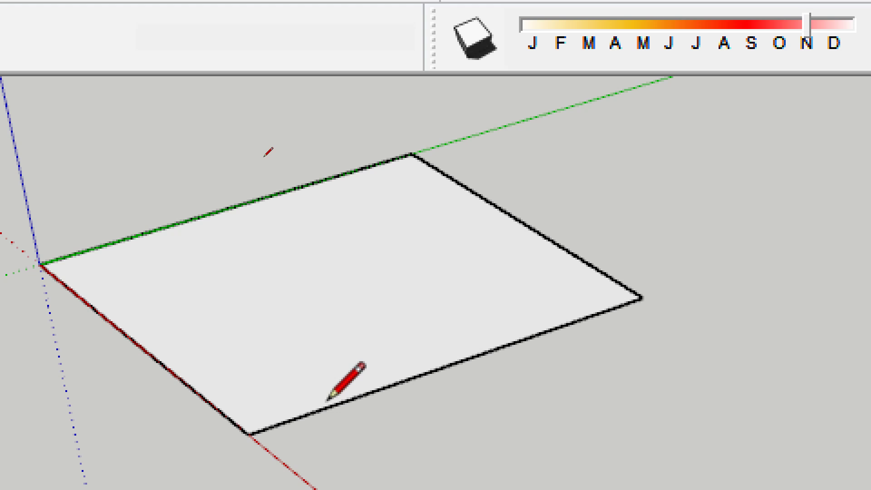
{"action": "middle_click_drag", "start_coordinate": [327, 399], "coordinate": [354, 303]}
{"action": "middle_click_drag", "start_coordinate": [252, 296], "coordinate": [353, 259], "text": "shift"}
{"action": "key", "text": "space"}
{"action": "mouse_move", "coordinate": [50, 122]}
{"action": "left_mouse_down"}
{"action": "mouse_move", "coordinate": [563, 403]}
{"action": "mouse_move", "coordinate": [755, 462]}
{"action": "left_mouse_up"}
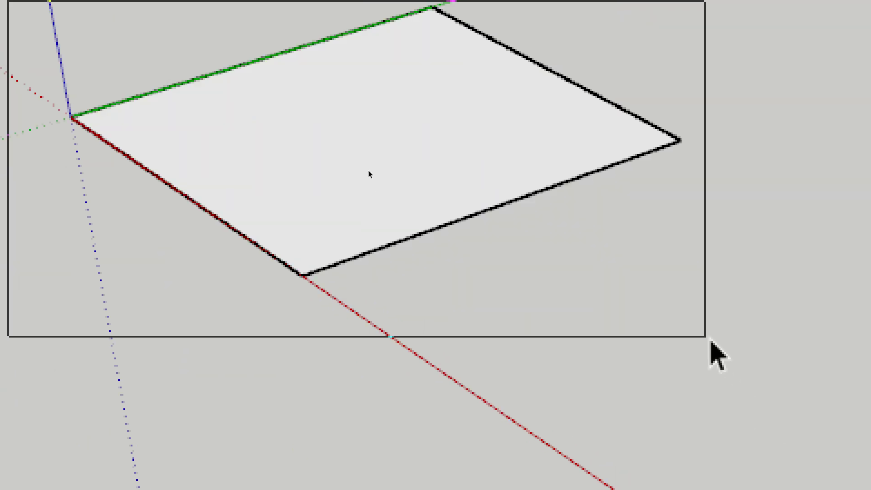
{"action": "left_click_drag", "start_coordinate": [711, 341], "coordinate": [712, 344]}
{"action": "key", "text": "Delete"}
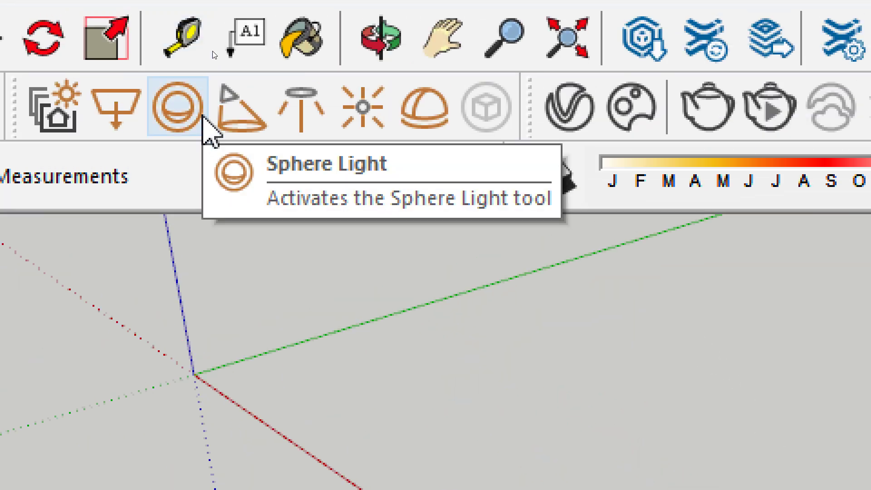
Start a new line at the origin and end it at the absolute coordinates [100,0,0]
{"action": "key", "text": "l"}
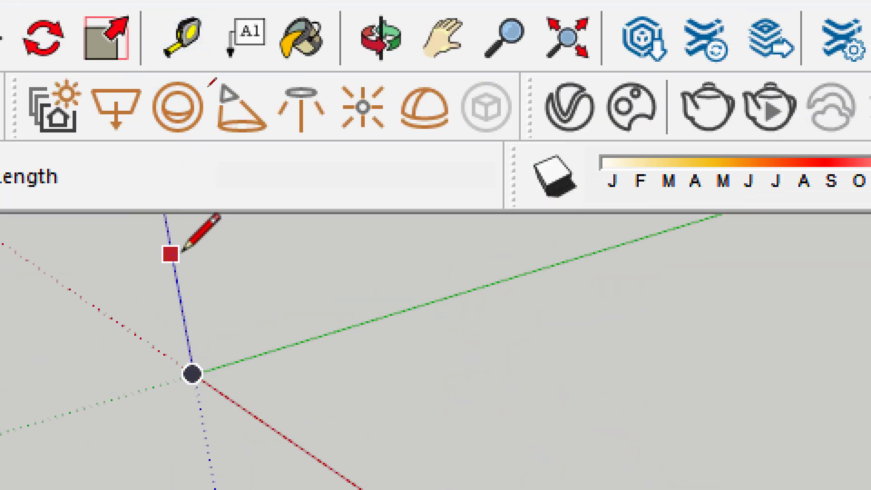
{"action": "left_click", "coordinate": [192, 373]}
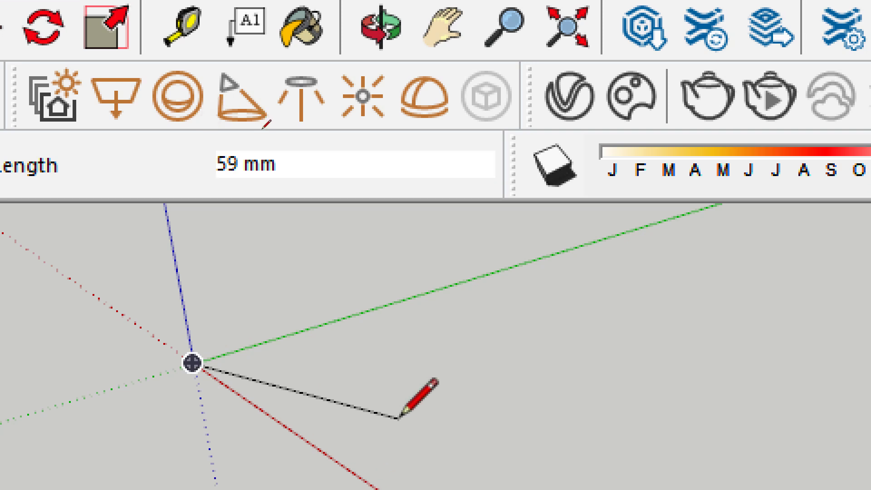
{"action": "key", "text": "Escape"}
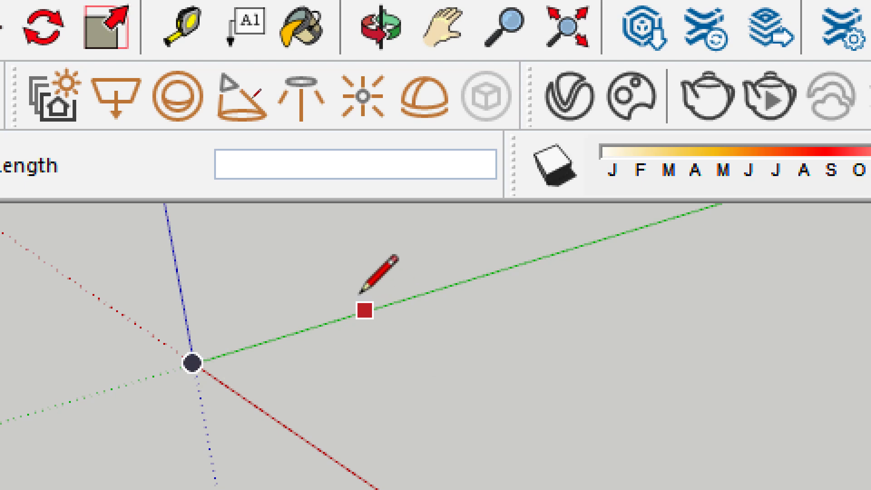
{"action": "type", "text": "[0,0,0]"}
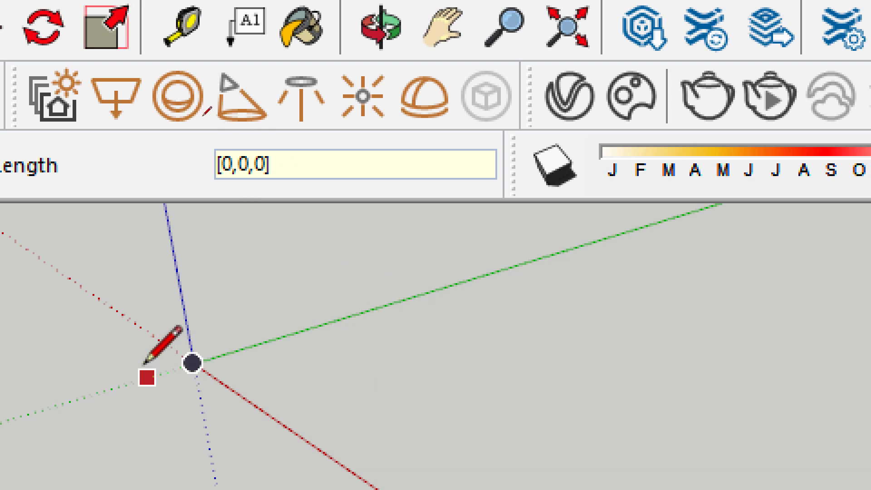
{"action": "left_click", "coordinate": [193, 363]}
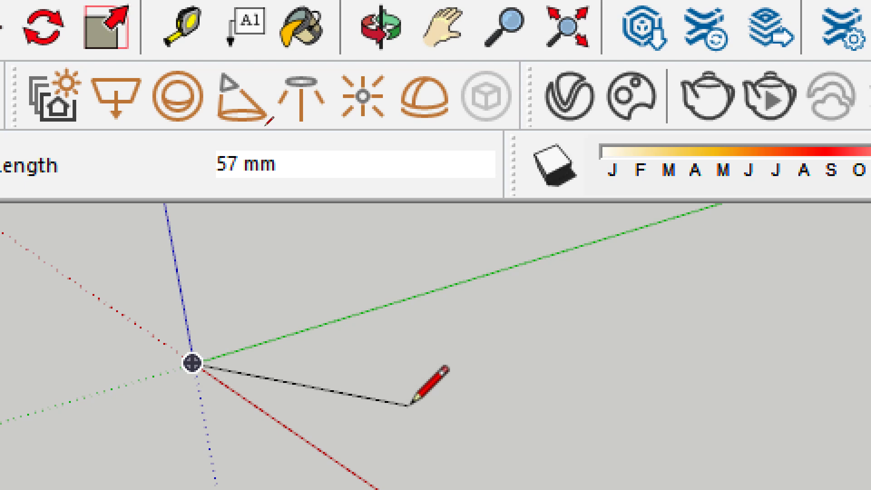
{"action": "type", "text": "[100,0,0"}
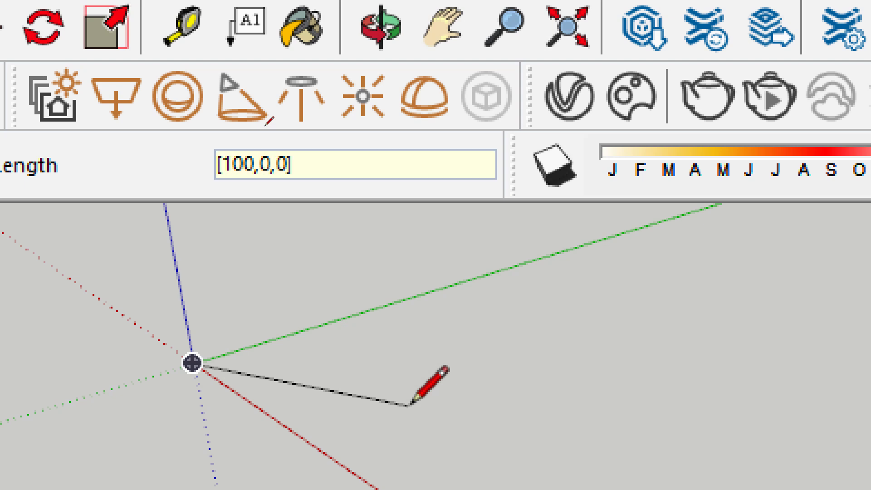
{"action": "key", "text": "Return"}
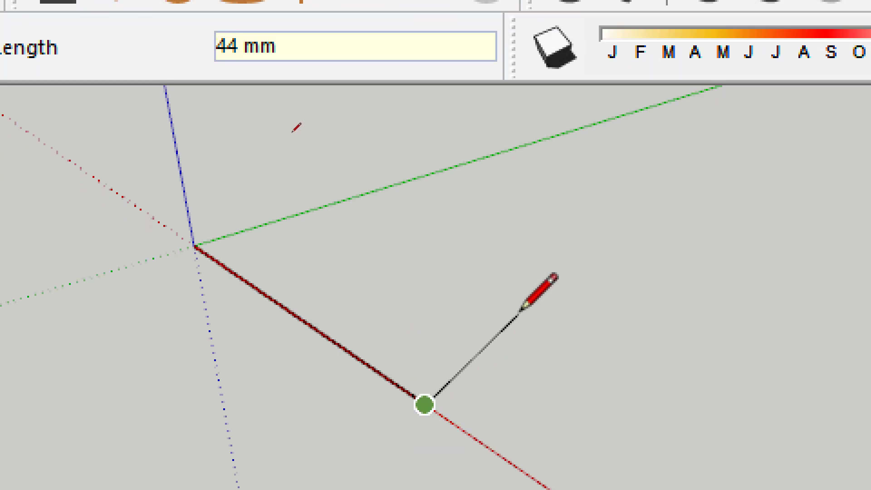
Draw the square's second edge from the red-axis endpoint to the absolute coordinates [100,100,0]
{"action": "type", "text": "[100"}
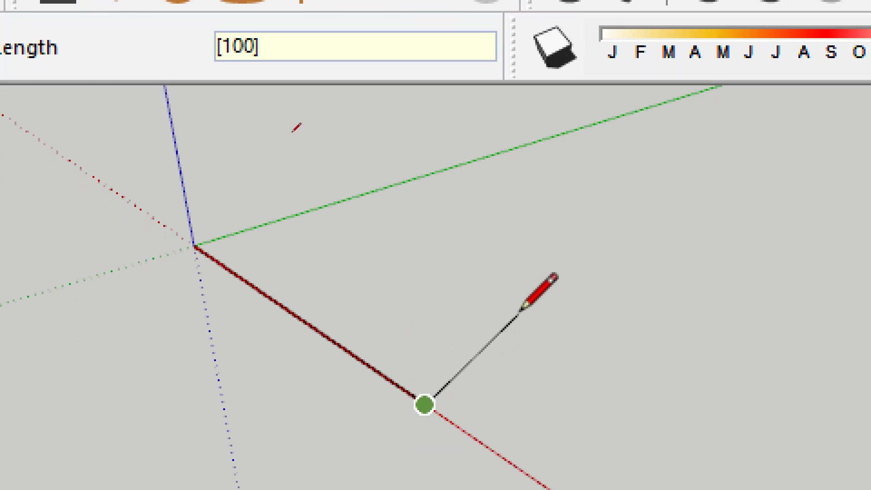
{"action": "type", "text": ",100,"}
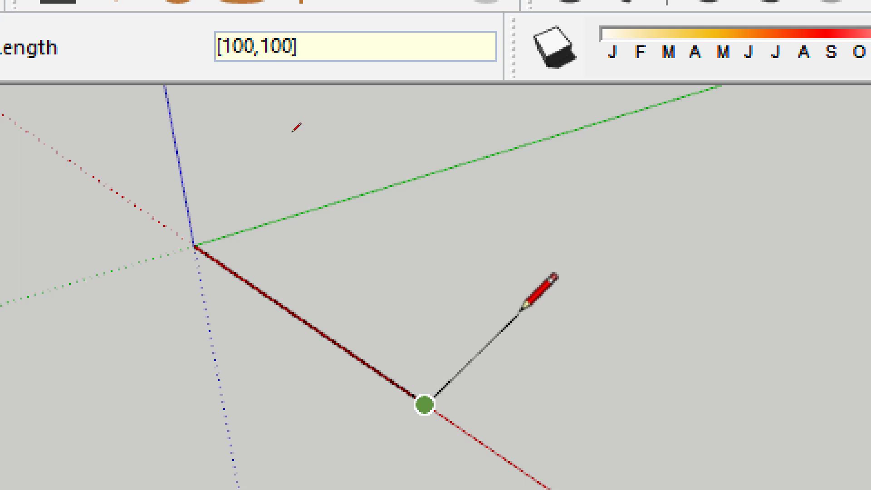
{"action": "type", "text": "0"}
{"action": "key", "text": "Return"}
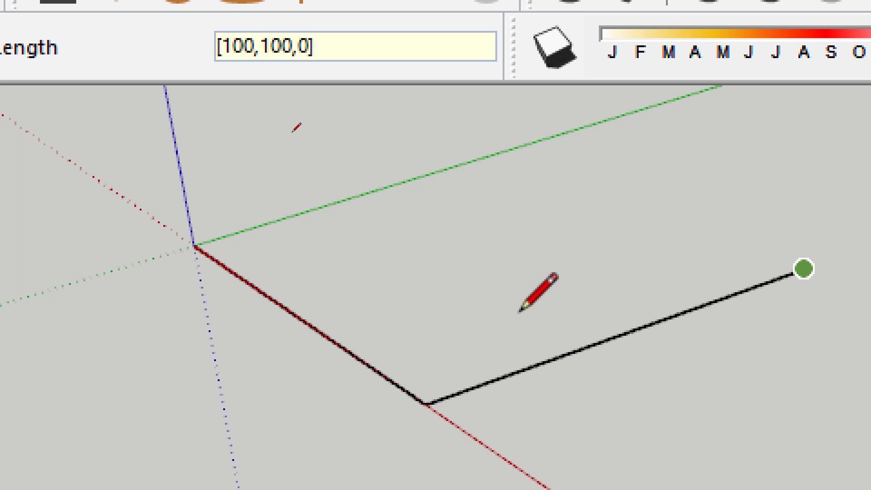
Re-enter the second edge's endpoint as [0,100,0], and then correct it back to [100,100,0]
{"action": "type", "text": "[1"}
{"action": "key", "text": "BackSpace"}
{"action": "type", "text": "0,100,0"}
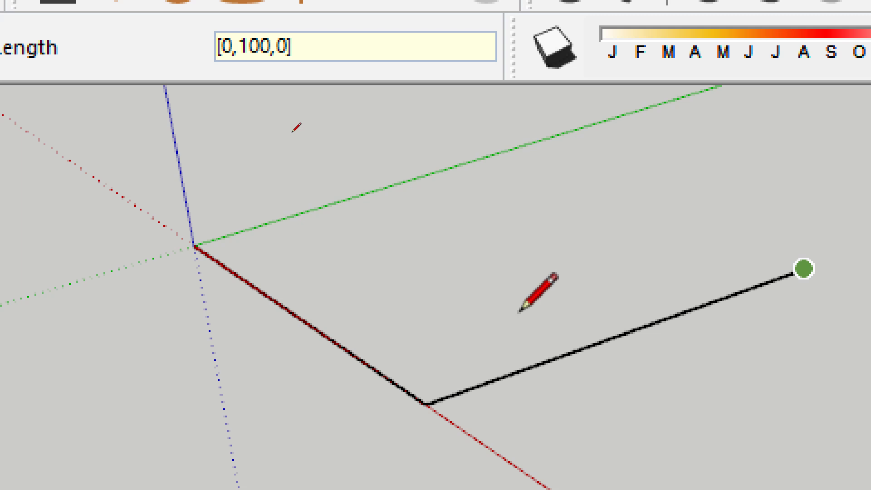
{"action": "key", "text": "Return"}
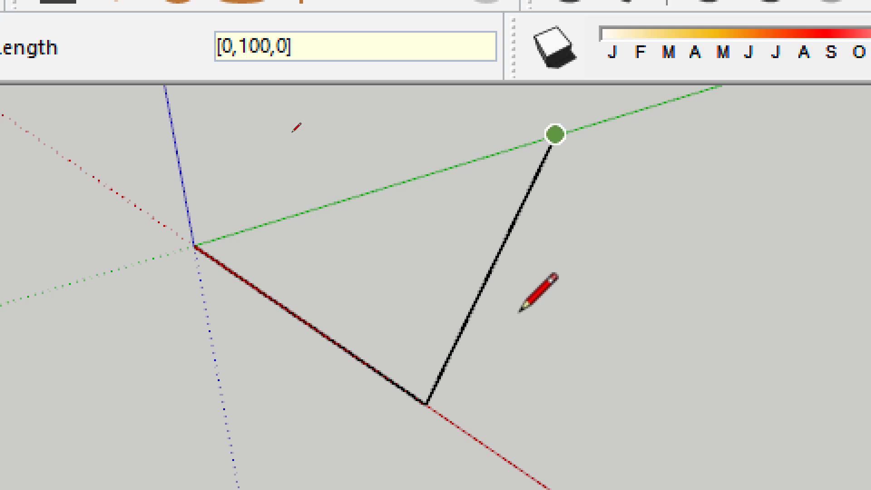
{"action": "type", "text": "["}
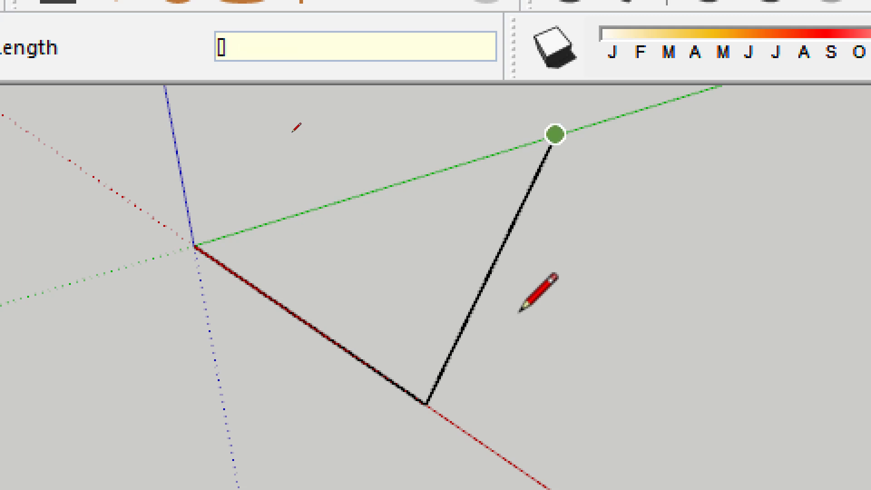
{"action": "type", "text": "100,1000,"}
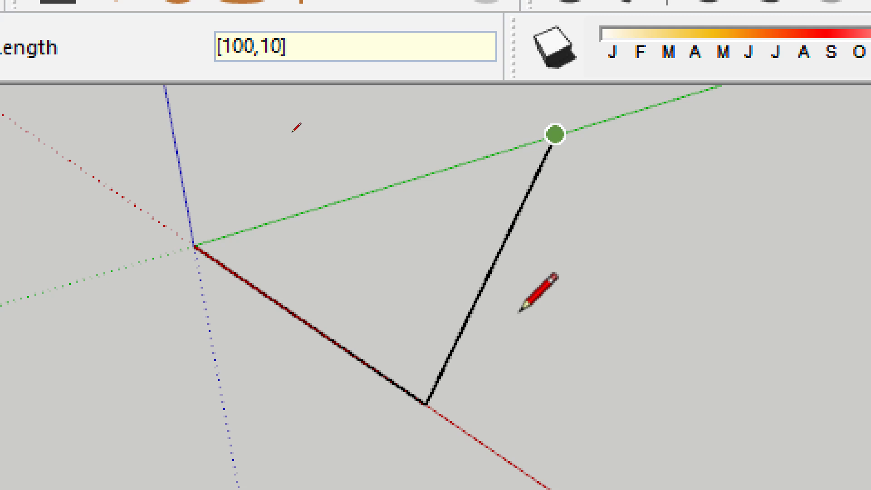
{"action": "key", "text": "BackSpace"}
{"action": "key", "text": "BackSpace"}
{"action": "type", "text": ",0"}
{"action": "key", "text": "Return"}
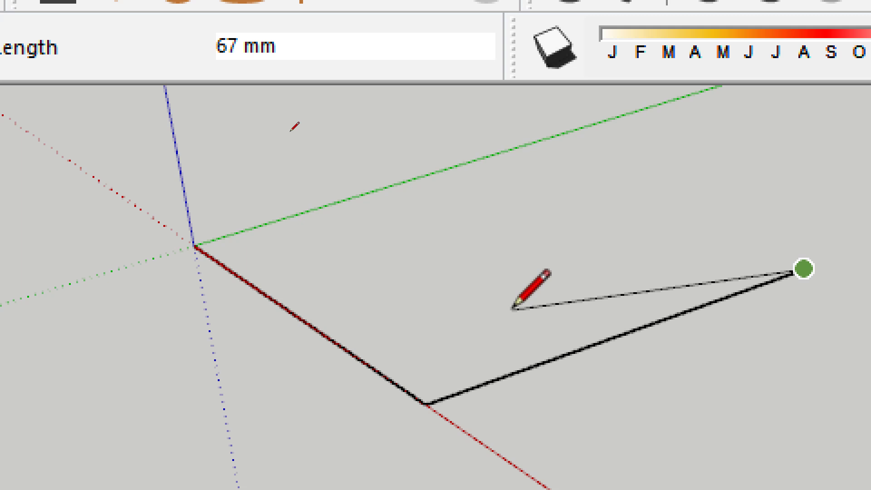
Draw the third edge of the square to the absolute coordinates [0,100,0] on the green axis
{"action": "type", "text": "["}
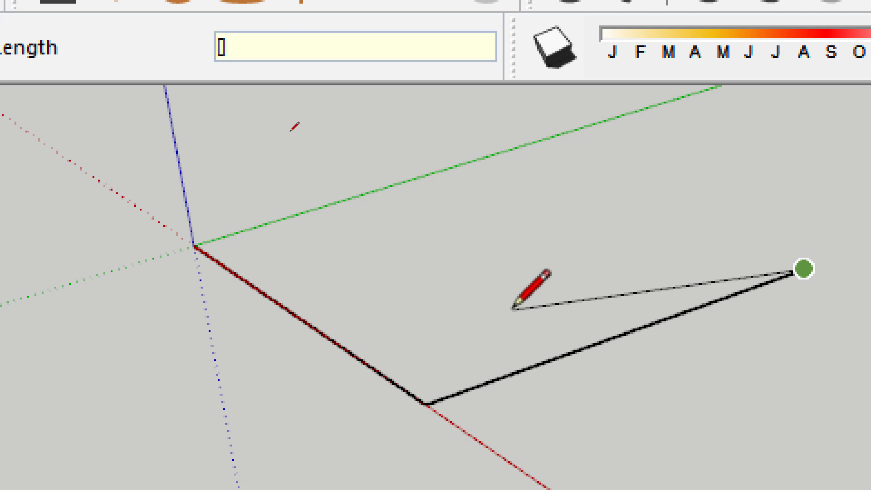
{"action": "type", "text": "0,100,1"}
{"action": "key", "text": "BackSpace"}
{"action": "type", "text": "0"}
{"action": "key", "text": "Return"}
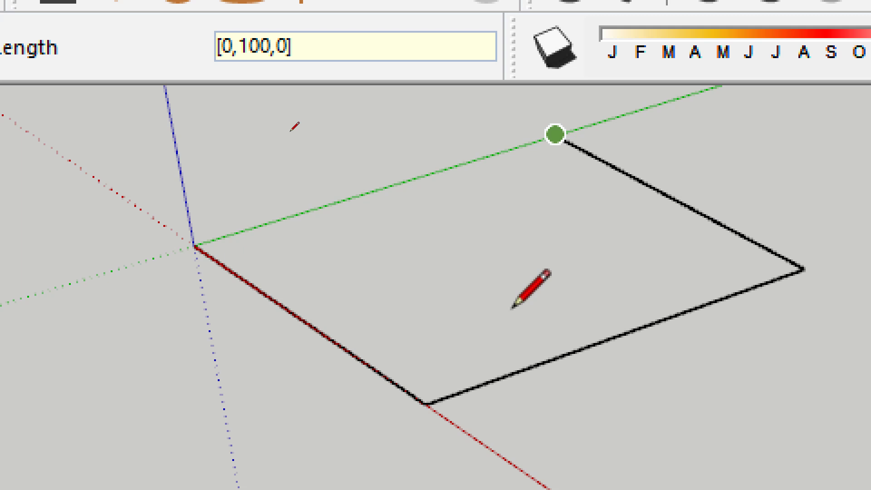
Re-enter the third edge's endpoint as [0,0,0], and then correct it back to [0,100,0]
{"action": "type", "text": "[0,0,0]"}
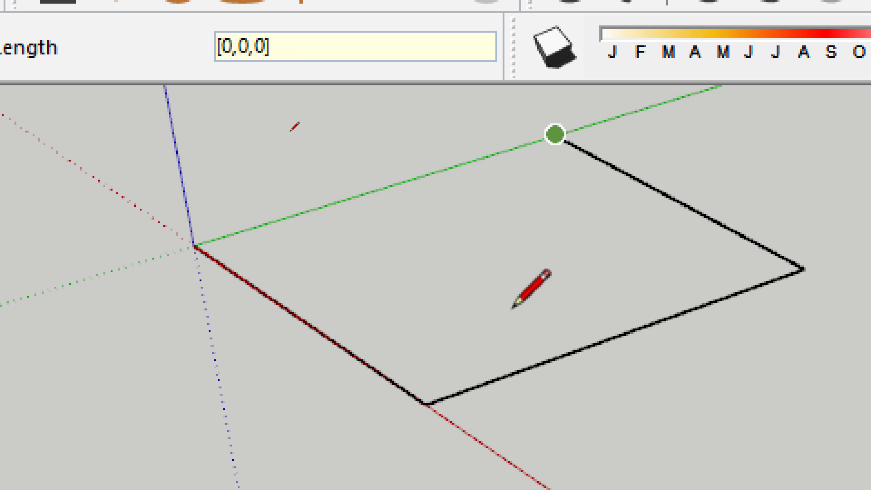
{"action": "key", "text": "Return"}
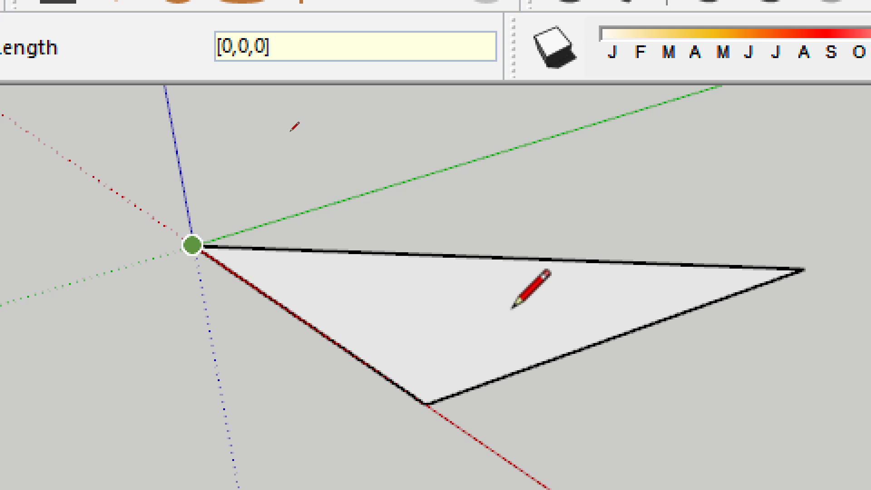
{"action": "key", "text": "BackSpace"}
{"action": "type", "text": "[0,100,0]"}
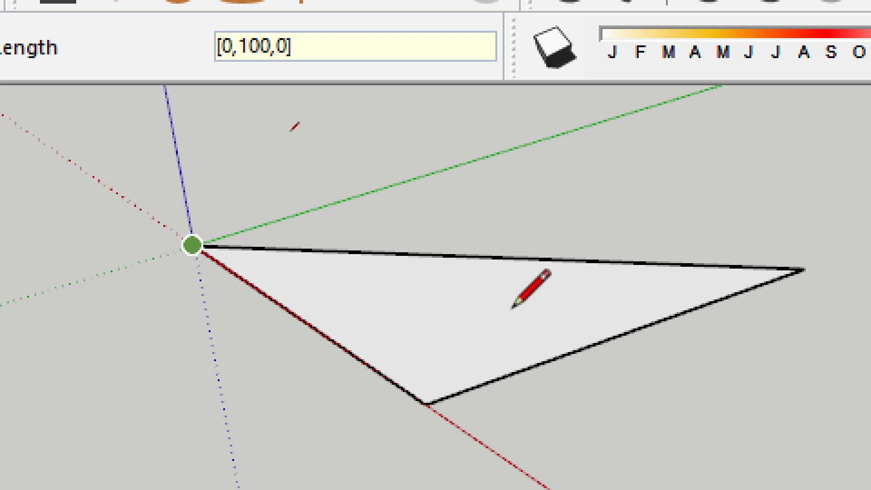
{"action": "key", "text": "Return"}
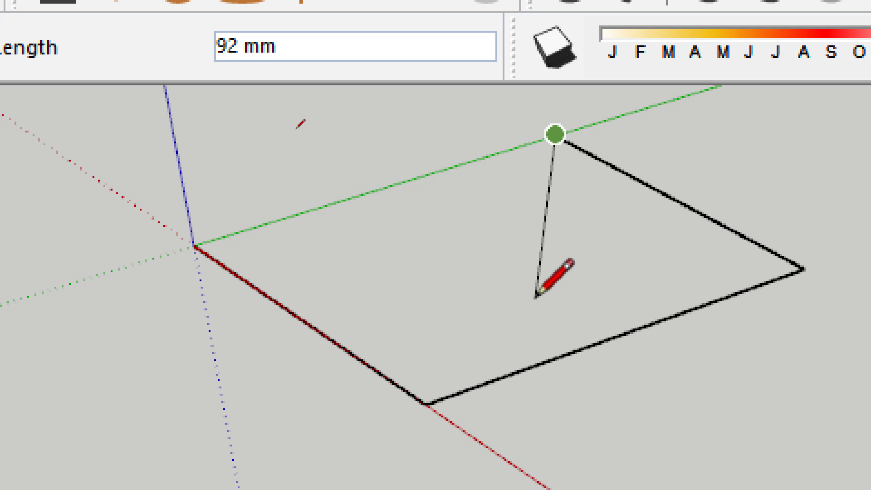
Close the square with a fourth edge to the origin at the absolute coordinates [0,0,0]
{"action": "key", "text": "BackSpace"}
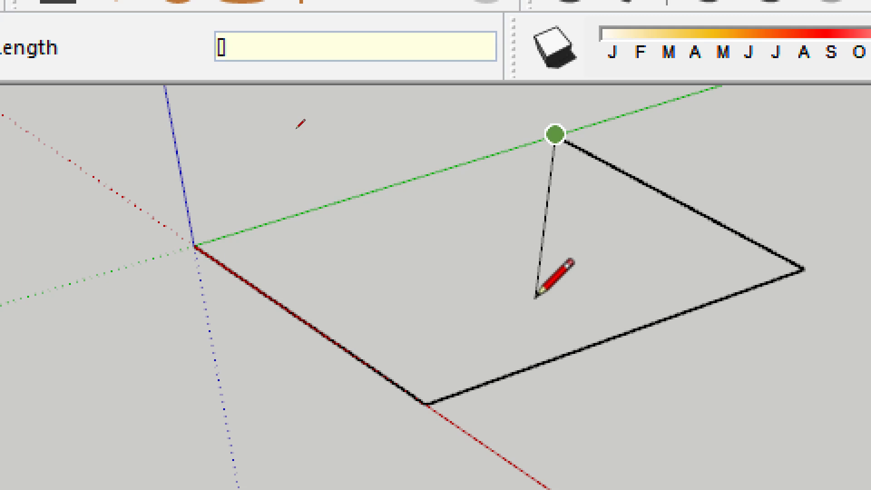
{"action": "type", "text": "[0,0,0]"}
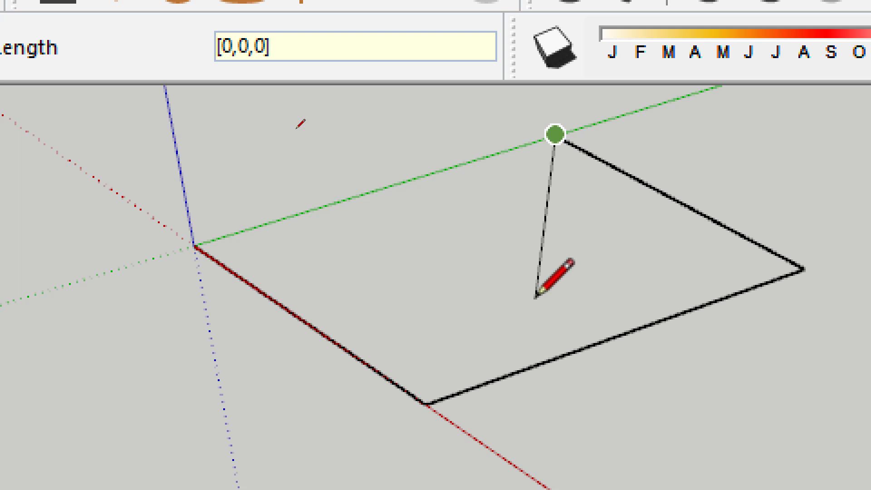
{"action": "key", "text": "Return"}
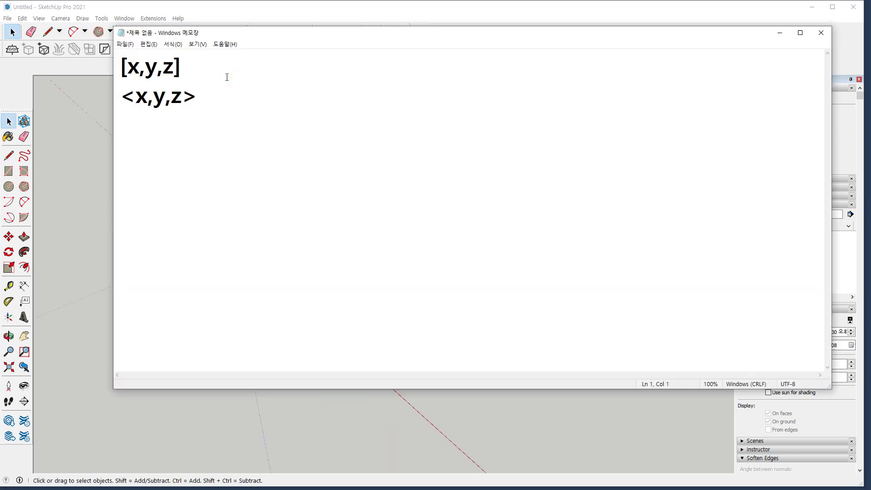
In the Notepad notes, label the [x,y,z] line "절대좌표" and the <x,y,z> line "상대좌표"
{"action": "type", "text": "ㅈ절대좌"}
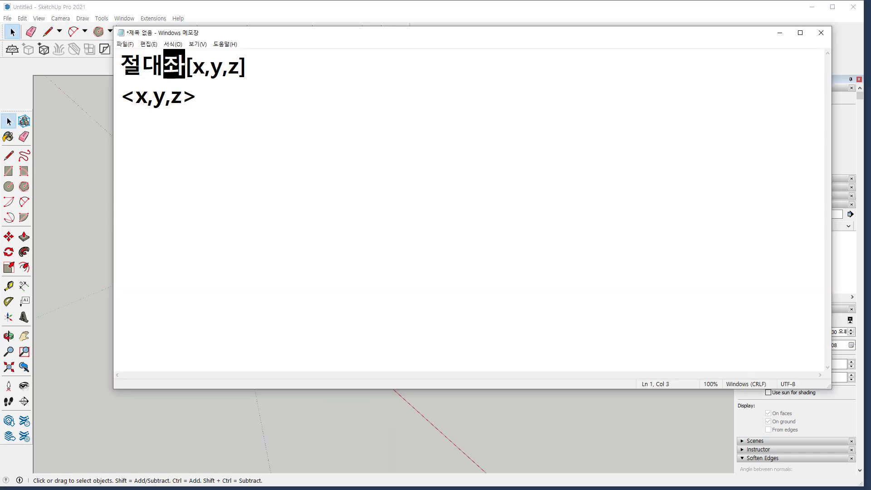
{"action": "type", "text": "표"}
{"action": "key", "text": "Down"}
{"action": "key", "text": "Home"}
{"action": "type", "text": "ㅅ상대좌표"}
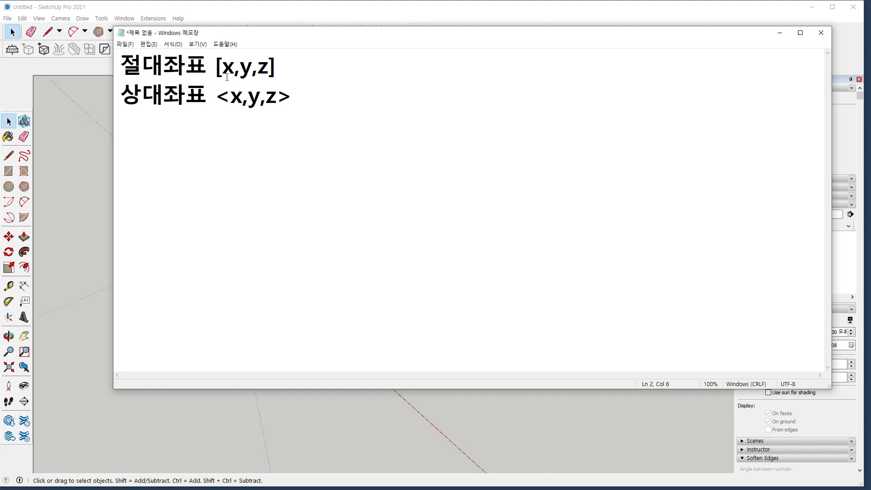
Switch back to SketchUp and draw a line from a free point beside the square to the relative coordinates <100,0,0>
{"action": "left_click", "coordinate": [224, 4]}
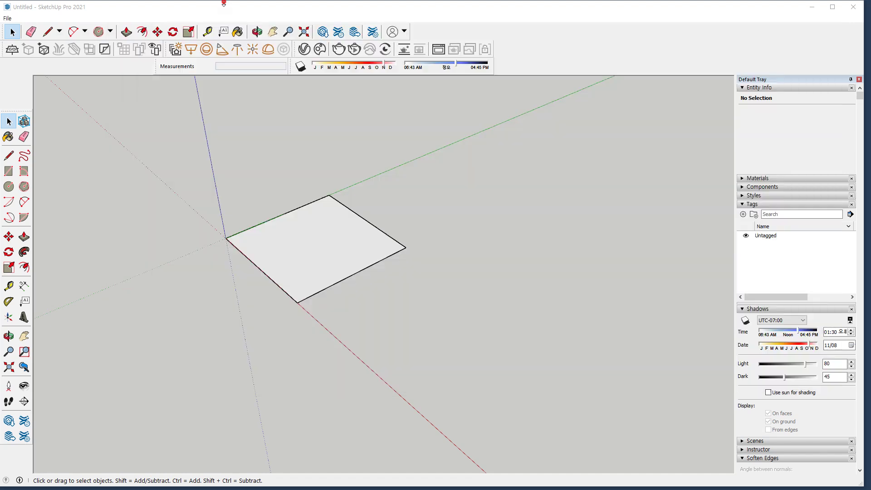
{"action": "scroll", "coordinate": [244, 164], "scroll_direction": "down", "scroll_amount": 1}
{"action": "mouse_move", "coordinate": [163, 204]}
{"action": "middle_mouse_down", "text": "shift"}
{"action": "mouse_move", "coordinate": [109, 191]}
{"action": "mouse_move", "coordinate": [276, 289]}
{"action": "middle_mouse_up", "text": "shift"}
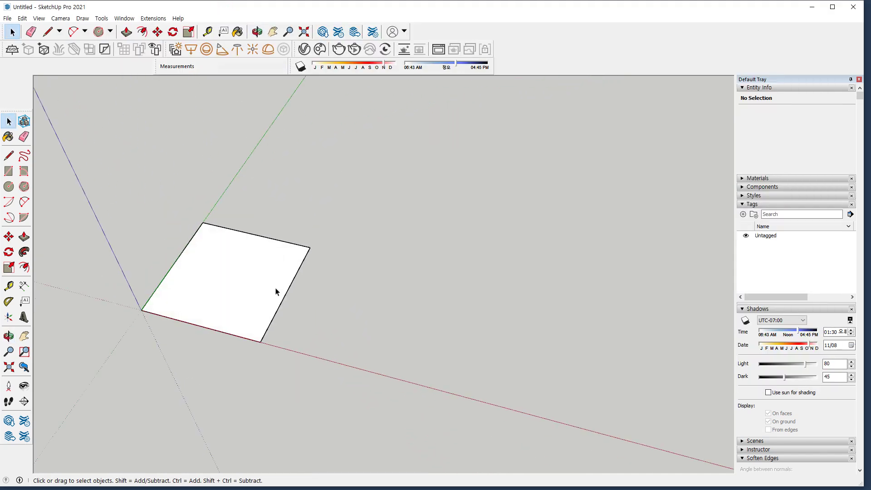
{"action": "key", "text": "l"}
{"action": "left_click", "coordinate": [428, 311]}
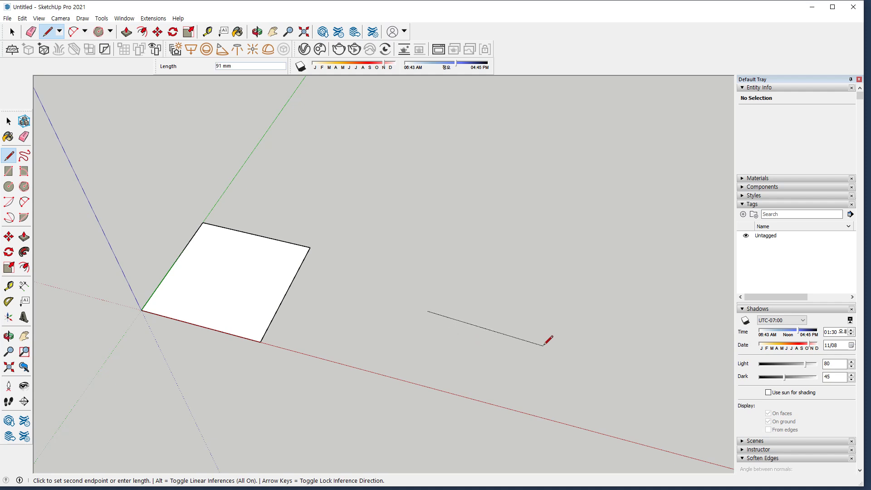
{"action": "middle_click_drag", "start_coordinate": [446, 305], "coordinate": [254, 103]}
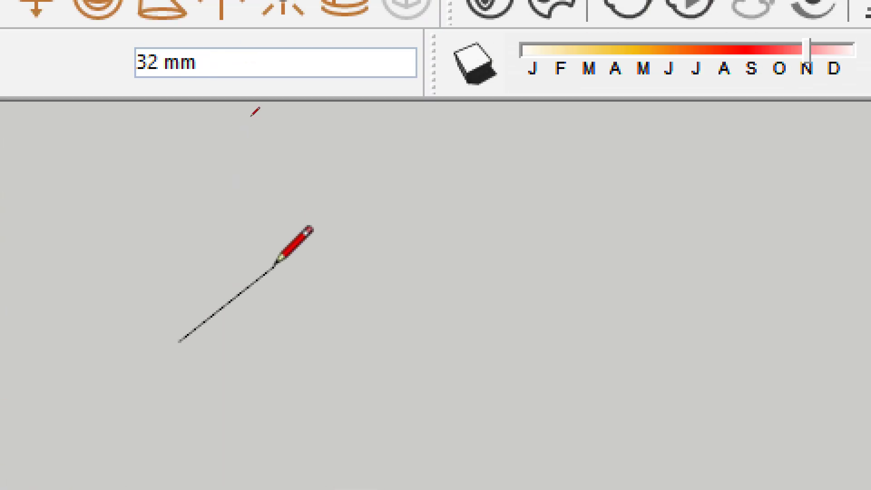
{"action": "key", "text": "alt"}
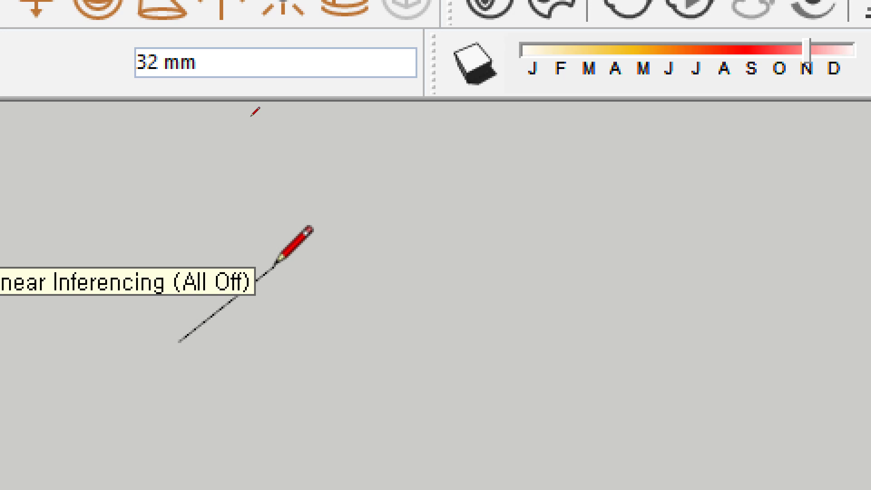
{"action": "type", "text": "<>"}
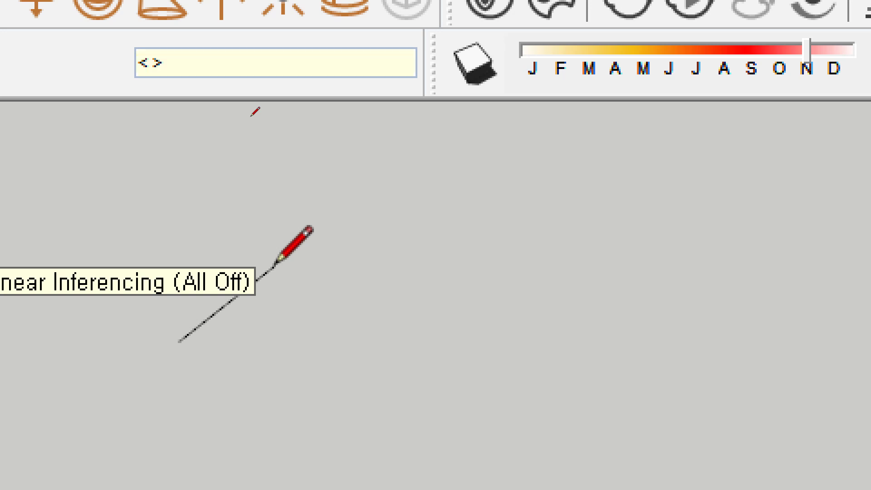
{"action": "type", "text": "100,0"}
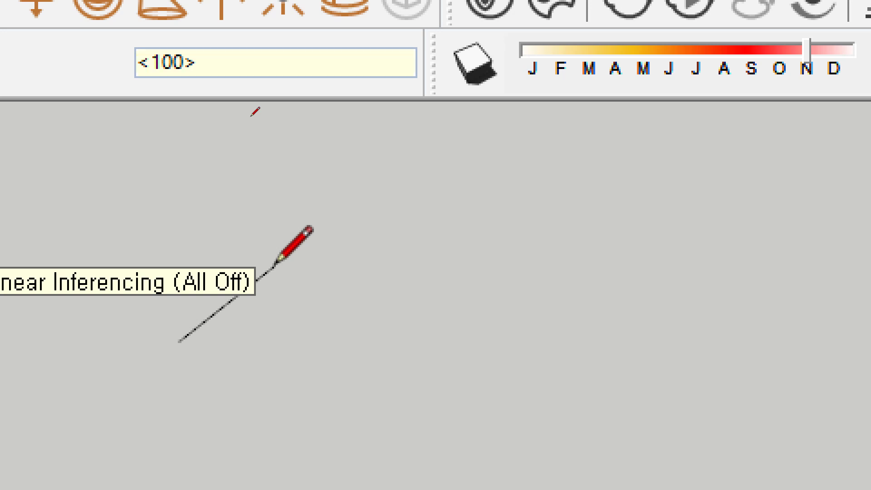
{"action": "type", "text": ",0"}
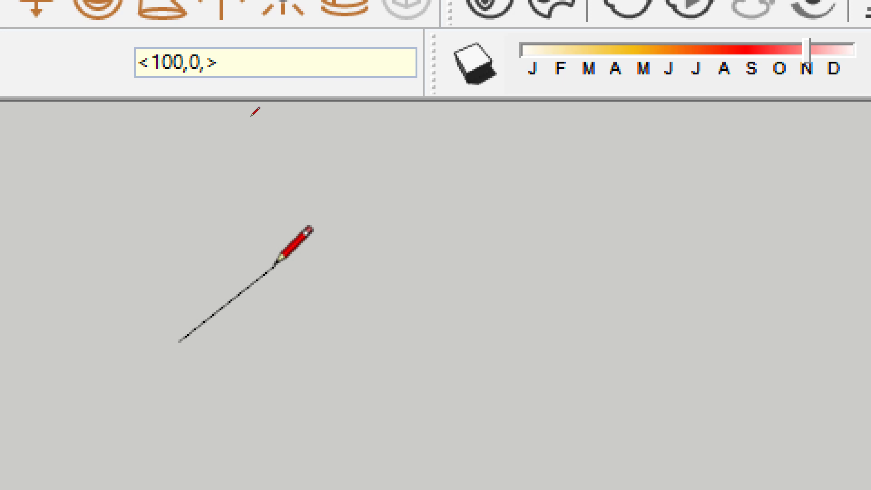
{"action": "key", "text": "Return"}
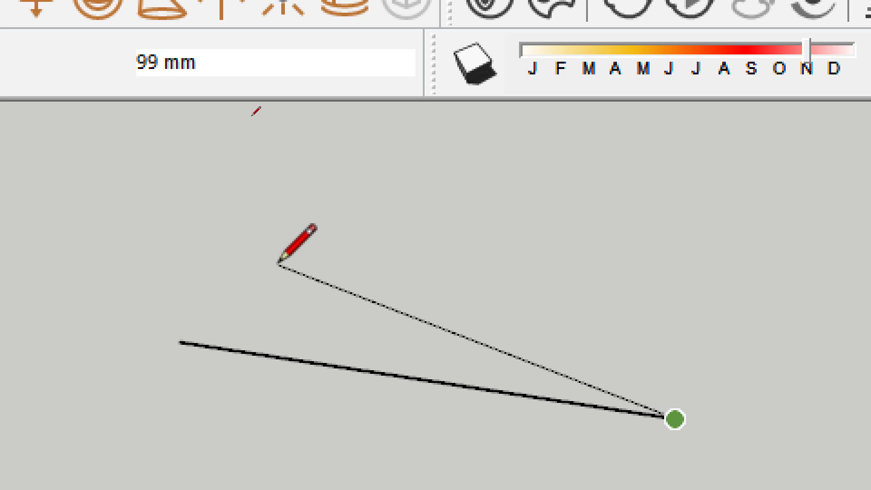
Add the new square's second edge at the relative coordinates <0,100,0> and its third edge at <-100,0,0>
{"action": "type", "text": "<"}
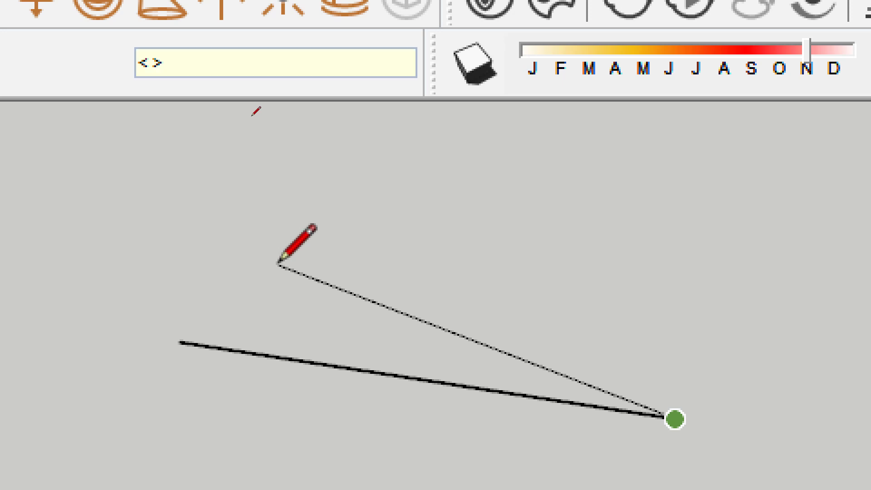
{"action": "type", "text": "0,100,"}
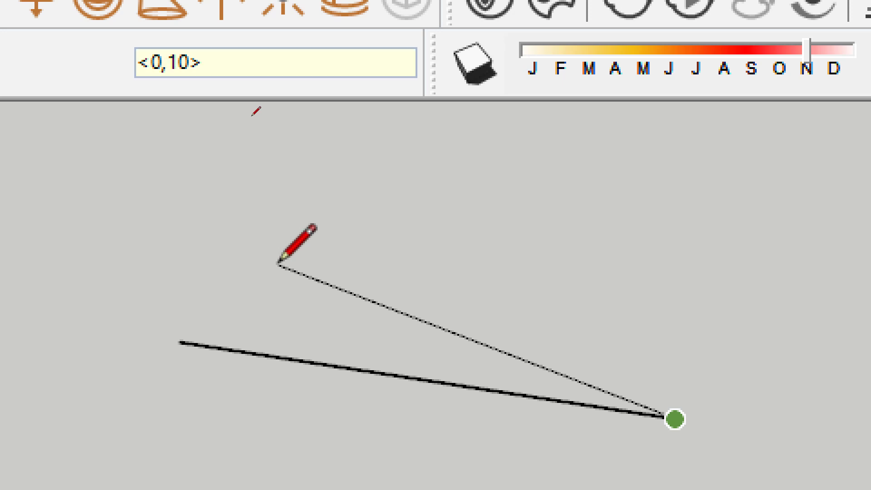
{"action": "type", "text": "0"}
{"action": "key", "text": "Return"}
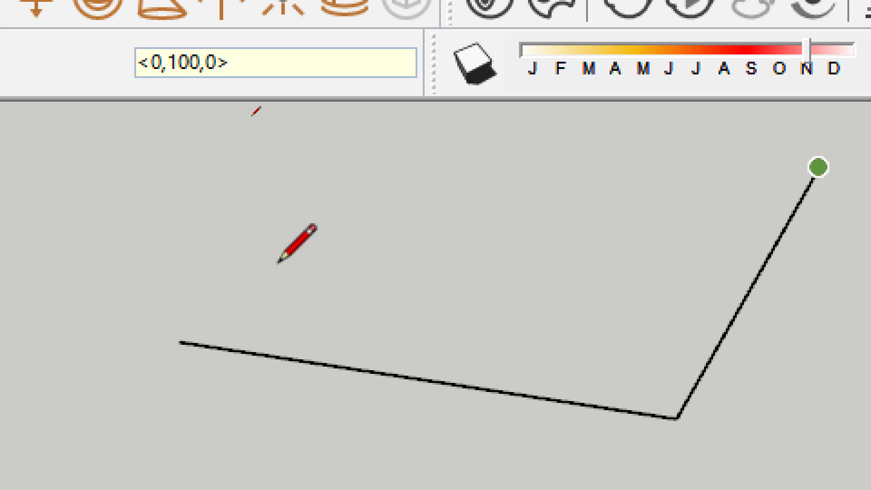
{"action": "type", "text": "< >"}
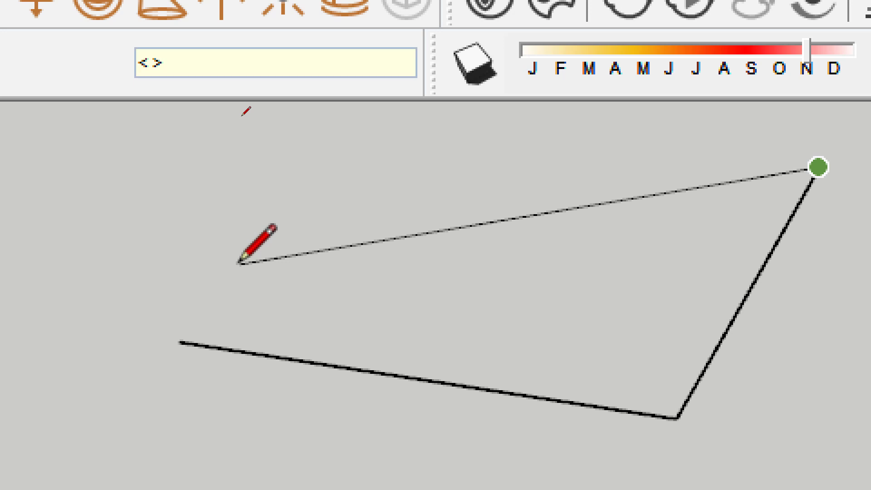
{"action": "type", "text": "-100,0,0"}
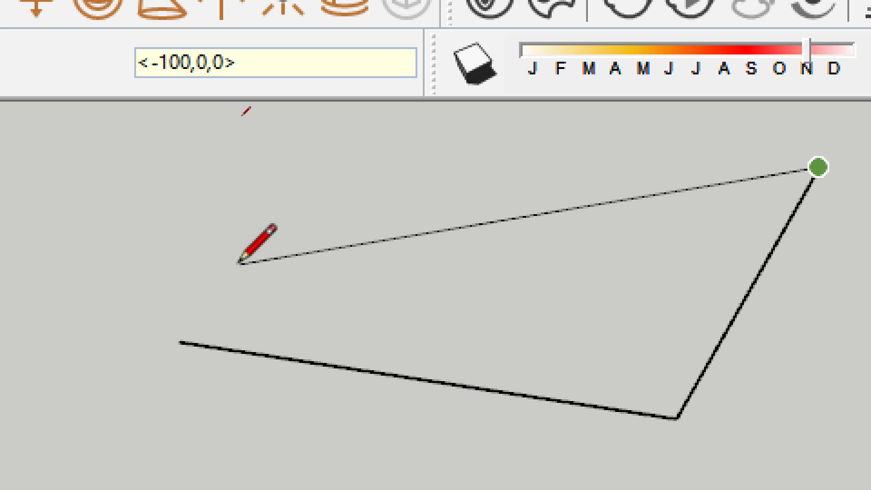
{"action": "key", "text": "Return"}
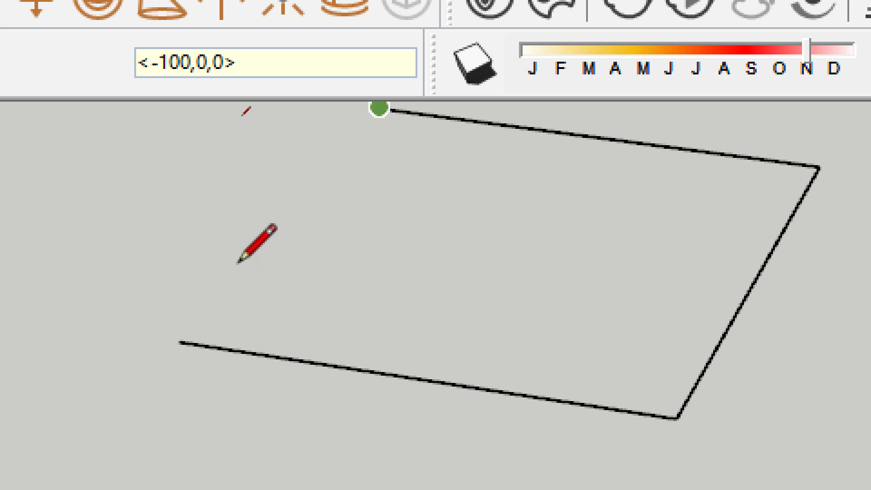
Close the second square with a fourth edge at the relative coordinates <0,-100,0>
{"action": "type", "text": "<"}
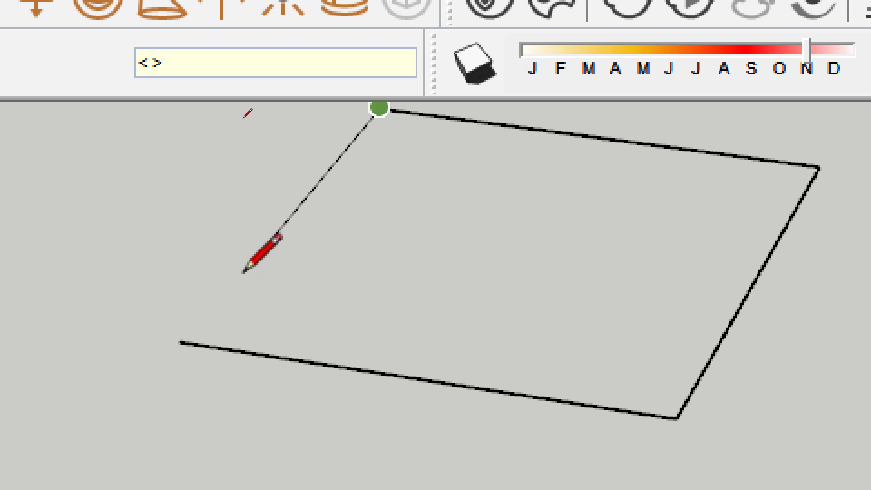
{"action": "type", "text": "0,-10"}
{"action": "type", "text": "0,0"}
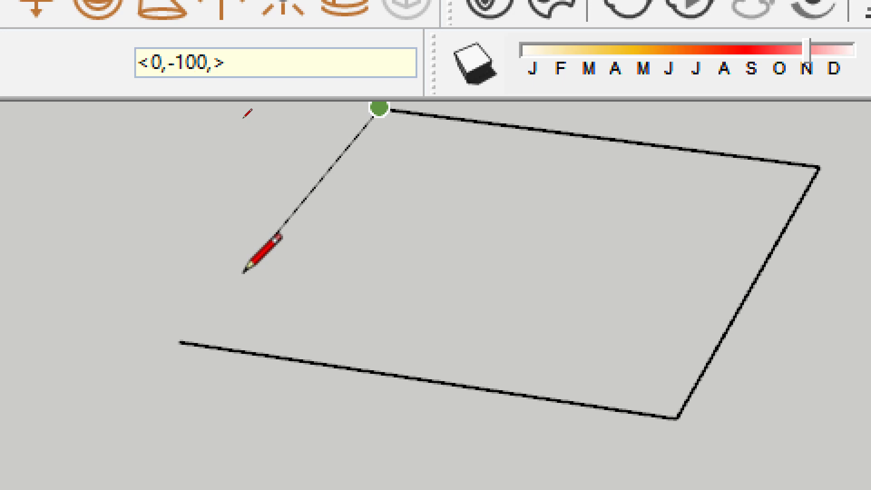
{"action": "key", "text": "Return"}
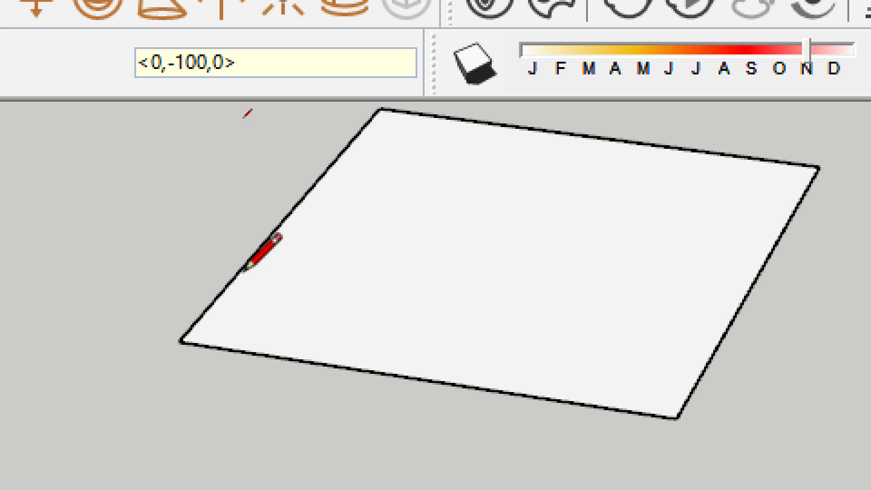
{"action": "scroll", "coordinate": [244, 269], "scroll_direction": "down", "scroll_amount": 2}
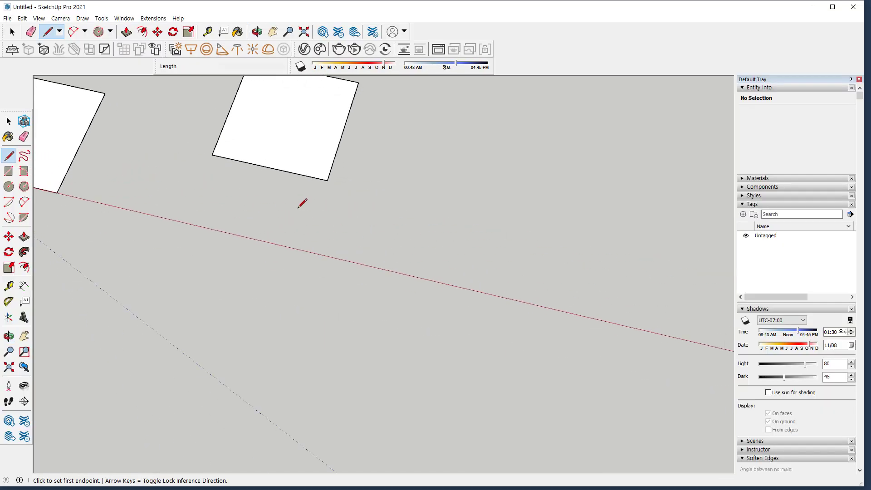
{"action": "mouse_move", "coordinate": [304, 227]}
{"action": "middle_mouse_down"}
{"action": "mouse_move", "coordinate": [296, 250]}
{"action": "mouse_move", "coordinate": [187, 312]}
{"action": "middle_mouse_up"}
{"action": "mouse_move", "coordinate": [225, 259]}
{"action": "left_mouse_down"}
{"action": "mouse_move", "coordinate": [340, 291]}
{"action": "mouse_move", "coordinate": [333, 295]}
{"action": "mouse_move", "coordinate": [341, 308]}
{"action": "left_mouse_up"}
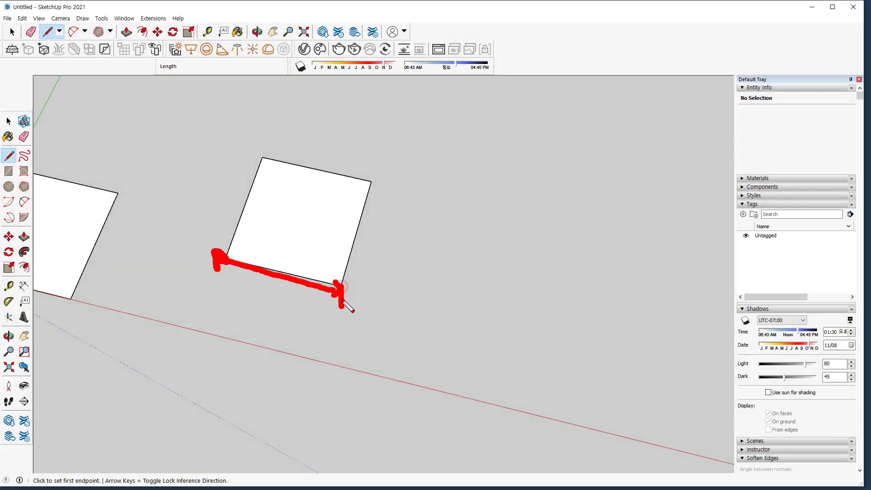
{"action": "mouse_move", "coordinate": [296, 323]}
{"action": "left_mouse_down"}
{"action": "mouse_move", "coordinate": [295, 348]}
{"action": "mouse_move", "coordinate": [305, 332]}
{"action": "mouse_move", "coordinate": [313, 337]}
{"action": "left_mouse_up"}
{"action": "left_click_drag", "start_coordinate": [336, 336], "coordinate": [376, 344]}
{"action": "left_click", "coordinate": [362, 356]}
{"action": "key", "text": "e"}
{"action": "mouse_move", "coordinate": [334, 279]}
{"action": "left_mouse_down"}
{"action": "mouse_move", "coordinate": [347, 286]}
{"action": "mouse_move", "coordinate": [353, 263]}
{"action": "left_mouse_up"}
{"action": "left_click_drag", "start_coordinate": [375, 180], "coordinate": [364, 184]}
{"action": "mouse_move", "coordinate": [412, 205]}
{"action": "left_mouse_down"}
{"action": "mouse_move", "coordinate": [415, 227]}
{"action": "mouse_move", "coordinate": [413, 207]}
{"action": "left_mouse_up"}
{"action": "left_click_drag", "start_coordinate": [430, 225], "coordinate": [431, 233]}
{"action": "left_click_drag", "start_coordinate": [473, 215], "coordinate": [489, 213]}
{"action": "left_click_drag", "start_coordinate": [508, 210], "coordinate": [526, 211]}
{"action": "mouse_move", "coordinate": [368, 173]}
{"action": "left_mouse_down"}
{"action": "mouse_move", "coordinate": [368, 186]}
{"action": "mouse_move", "coordinate": [466, 214]}
{"action": "mouse_move", "coordinate": [508, 215]}
{"action": "mouse_move", "coordinate": [500, 226]}
{"action": "left_mouse_up"}
{"action": "mouse_move", "coordinate": [342, 176]}
{"action": "left_mouse_down"}
{"action": "mouse_move", "coordinate": [278, 159]}
{"action": "mouse_move", "coordinate": [285, 173]}
{"action": "left_mouse_up"}
{"action": "left_click_drag", "start_coordinate": [302, 131], "coordinate": [352, 138]}
{"action": "mouse_move", "coordinate": [367, 121]}
{"action": "left_mouse_down"}
{"action": "mouse_move", "coordinate": [372, 135]}
{"action": "mouse_move", "coordinate": [368, 121]}
{"action": "left_mouse_up"}
{"action": "left_click_drag", "start_coordinate": [414, 135], "coordinate": [412, 143]}
{"action": "mouse_move", "coordinate": [436, 119]}
{"action": "left_mouse_down"}
{"action": "mouse_move", "coordinate": [447, 138]}
{"action": "mouse_move", "coordinate": [436, 119]}
{"action": "left_mouse_up"}
{"action": "left_click", "coordinate": [258, 158]}
{"action": "mouse_move", "coordinate": [259, 159]}
{"action": "left_mouse_down"}
{"action": "mouse_move", "coordinate": [277, 109]}
{"action": "mouse_move", "coordinate": [319, 94]}
{"action": "left_mouse_up"}
{"action": "left_click_drag", "start_coordinate": [306, 80], "coordinate": [307, 100]}
{"action": "mouse_move", "coordinate": [260, 162]}
{"action": "left_mouse_down"}
{"action": "mouse_move", "coordinate": [239, 215]}
{"action": "mouse_move", "coordinate": [278, 217]}
{"action": "left_mouse_up"}
{"action": "left_click_drag", "start_coordinate": [190, 210], "coordinate": [185, 222]}
{"action": "mouse_move", "coordinate": [207, 230]}
{"action": "left_mouse_down"}
{"action": "mouse_move", "coordinate": [255, 229]}
{"action": "mouse_move", "coordinate": [272, 220]}
{"action": "mouse_move", "coordinate": [293, 230]}
{"action": "left_mouse_up"}
{"action": "mouse_move", "coordinate": [323, 306]}
{"action": "left_mouse_down"}
{"action": "mouse_move", "coordinate": [354, 125]}
{"action": "mouse_move", "coordinate": [278, 271]}
{"action": "left_mouse_up"}
In the Notepad notes, append the shorthand [x,y,] to the absolute coordinate line and <x,y,> to the relative coordinate line
{"action": "key", "text": "alt+Tab"}
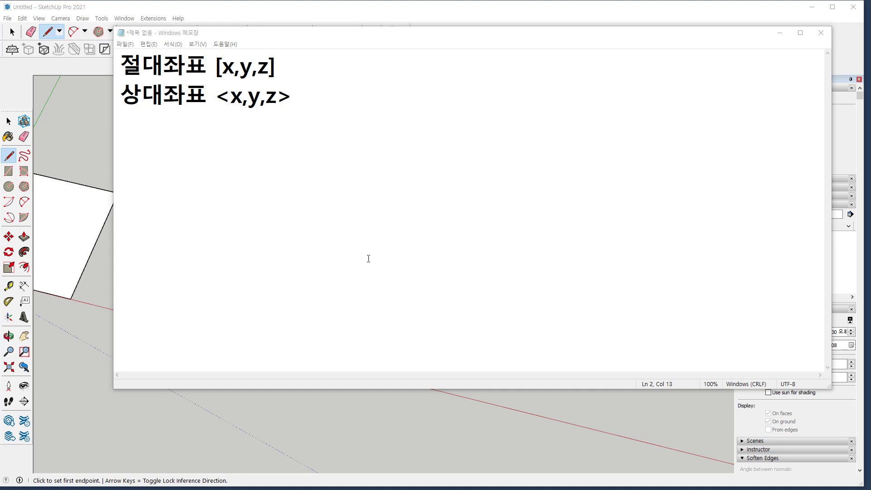
{"action": "left_click", "coordinate": [379, 80]}
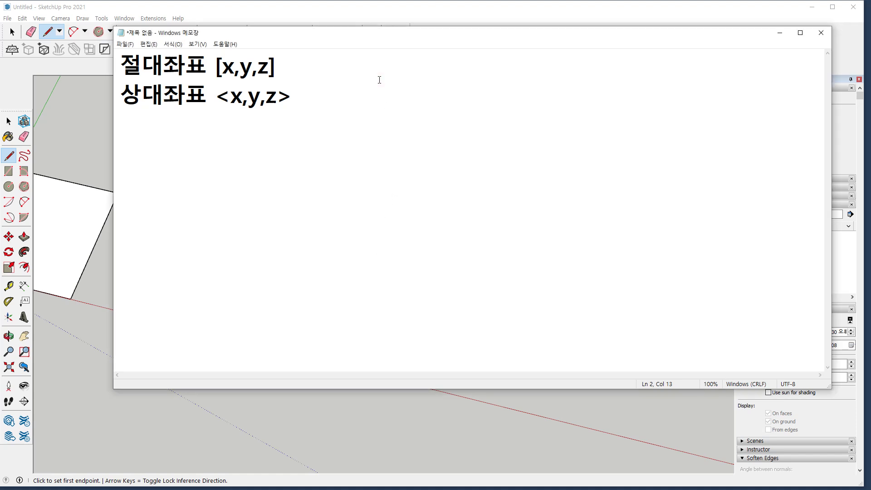
{"action": "key", "text": "Up"}
{"action": "type", "text": "[x,y,]"}
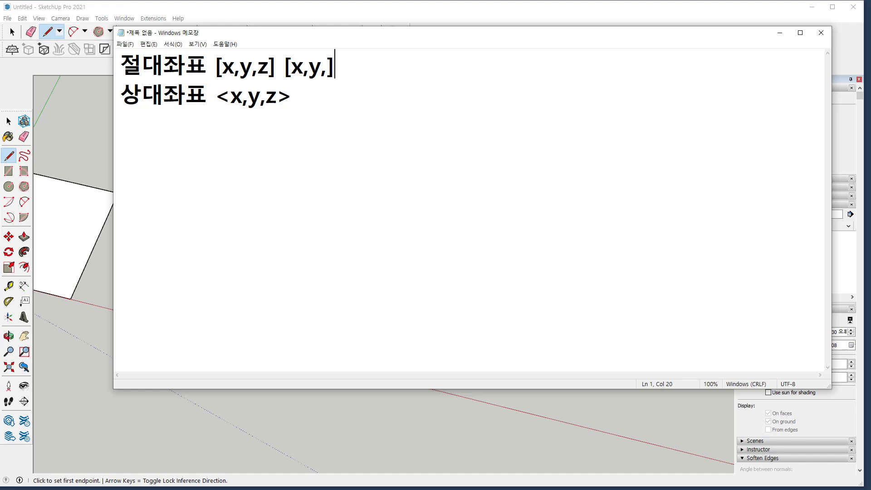
{"action": "left_click", "coordinate": [379, 81]}
{"action": "type", "text": "<x,y"}
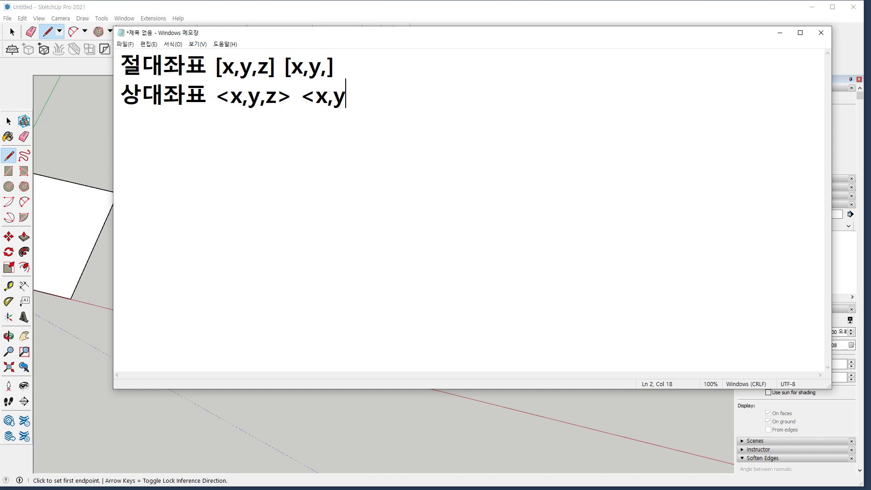
{"action": "type", "text": ",>"}
Switch back to SketchUp and draw a line from a free point beside the second square to the relative coordinates <100,0,>
{"action": "left_click", "coordinate": [337, 5]}
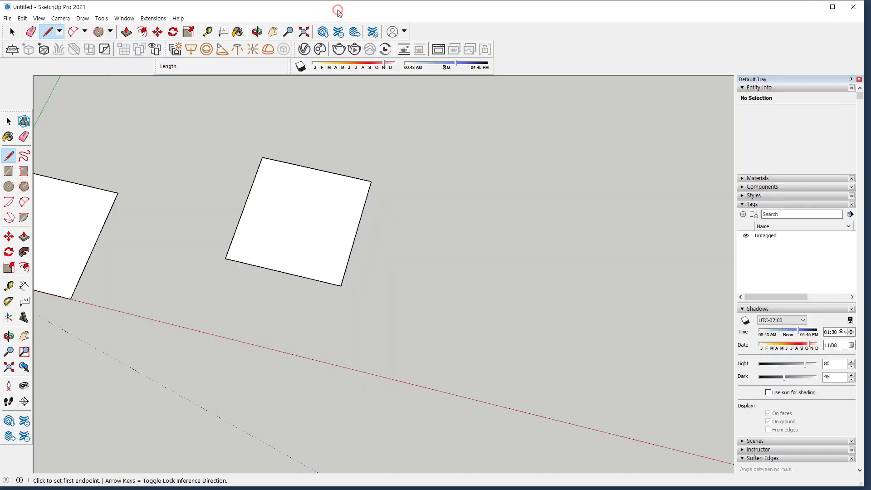
{"action": "left_click", "coordinate": [460, 310]}
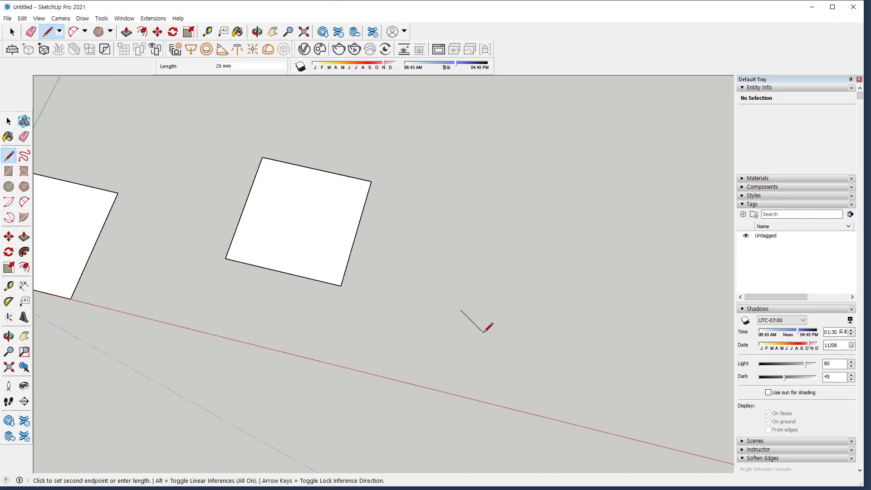
{"action": "middle_click_drag", "start_coordinate": [465, 297], "coordinate": [250, 122]}
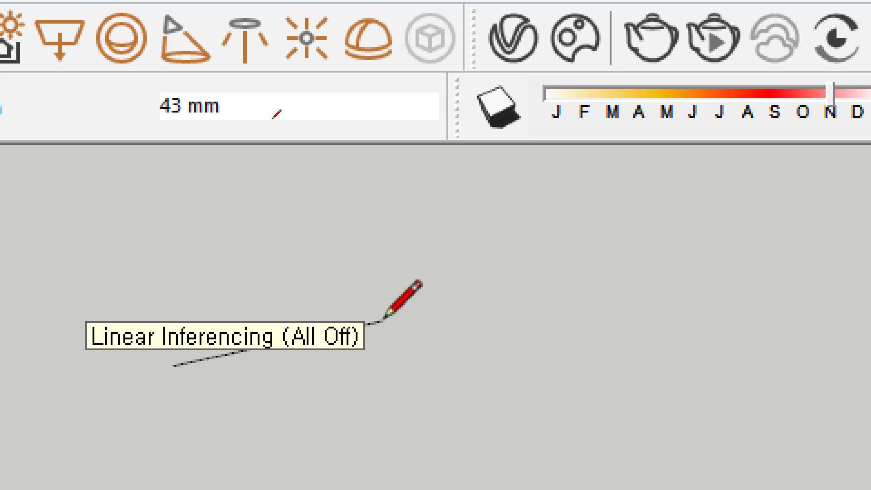
{"action": "type", "text": "<>"}
{"action": "type", "text": "10,"}
{"action": "key", "text": "BackSpace"}
{"action": "type", "text": "0,0,>"}
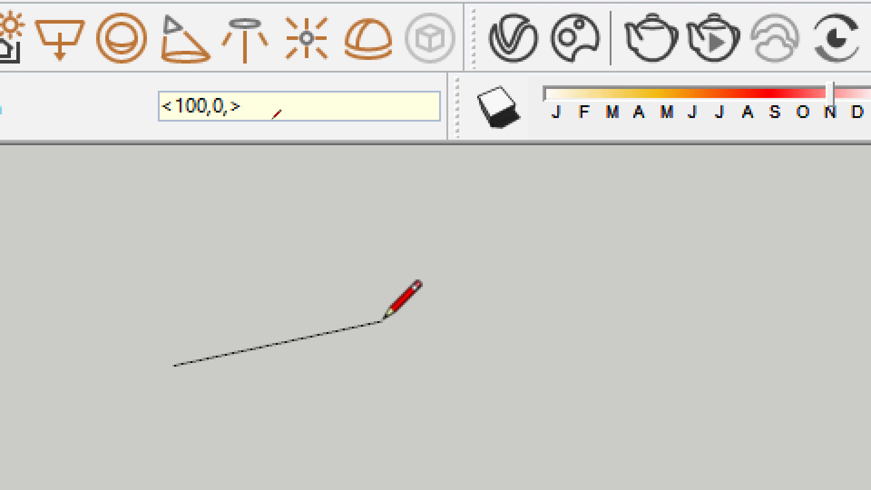
{"action": "key", "text": "Return"}
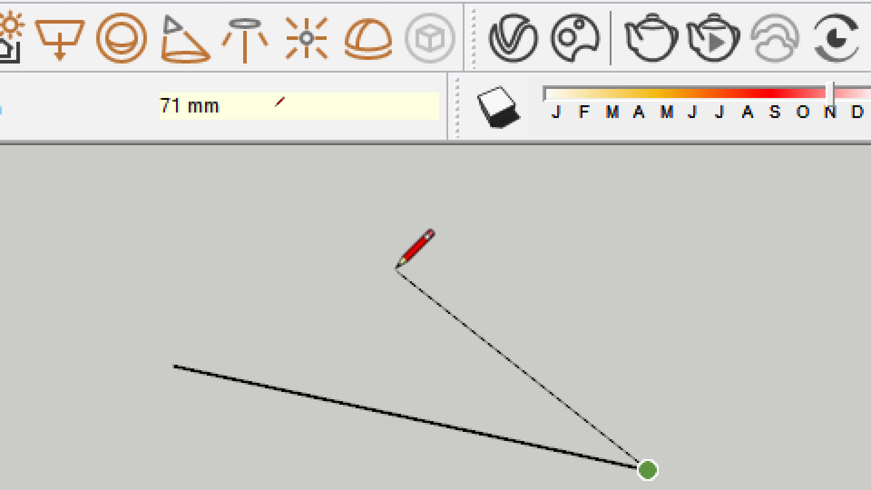
Add the third square's second edge at the relative coordinates <0,100,> and its third edge at <-100,0,>
{"action": "type", "text": "<0,100"}
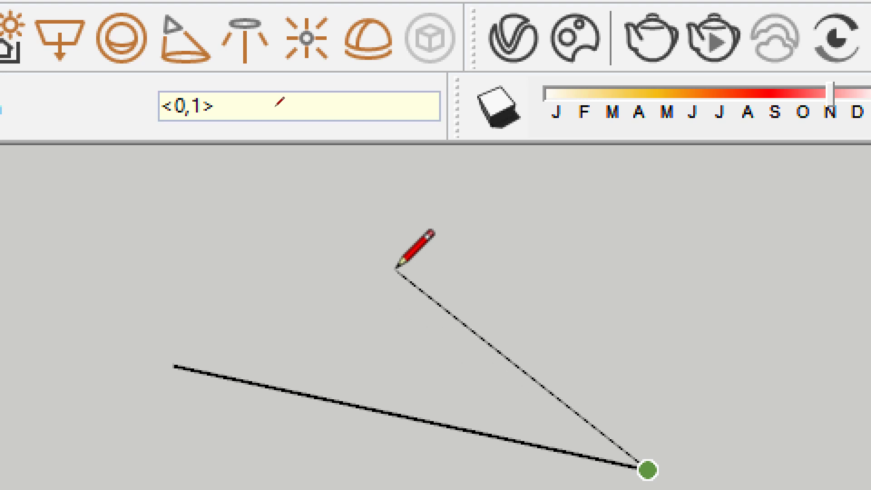
{"action": "type", "text": ","}
{"action": "key", "text": "Return"}
{"action": "scroll", "coordinate": [398, 266], "scroll_direction": "down", "scroll_amount": 3}
{"action": "middle_click_drag", "start_coordinate": [424, 223], "coordinate": [349, 330]}
{"action": "scroll", "coordinate": [428, 259], "scroll_direction": "down", "scroll_amount": 3}
{"action": "scroll", "coordinate": [472, 201], "scroll_direction": "down", "scroll_amount": 2}
{"action": "middle_click_drag", "start_coordinate": [487, 220], "coordinate": [358, 308], "text": "shift"}
{"action": "type", "text": "< >"}
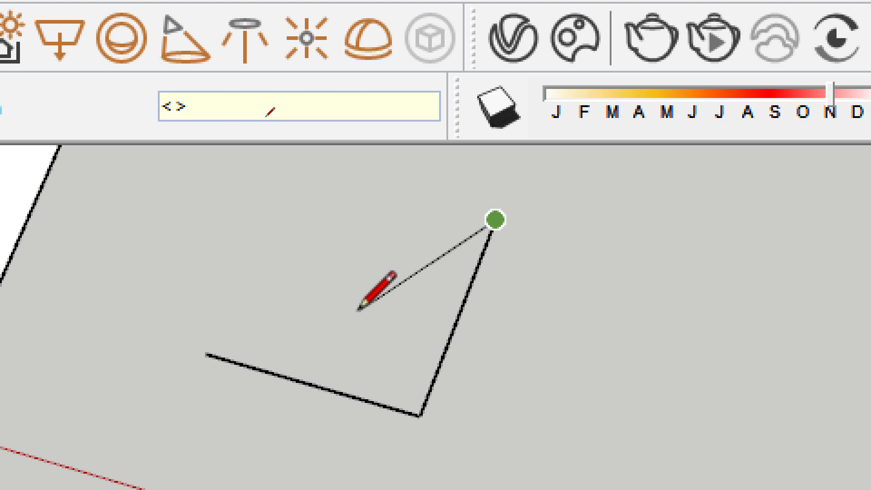
{"action": "type", "text": "-100,0,"}
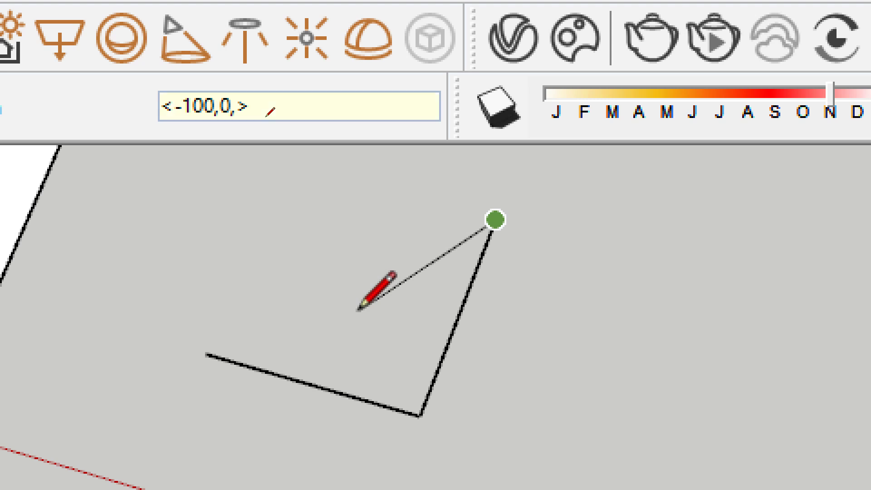
{"action": "key", "text": "Return"}
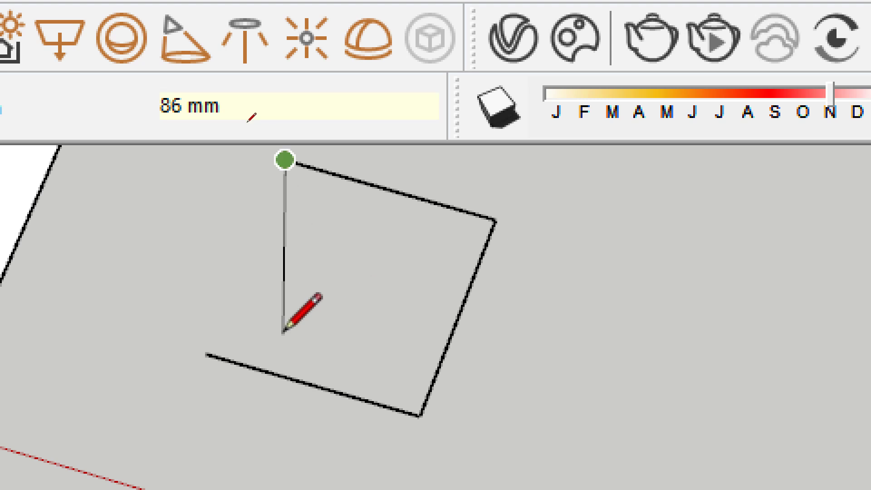
Close the third square with a fourth edge at the relative coordinates <0,-100,>
{"action": "type", "text": "<0,-100>"}
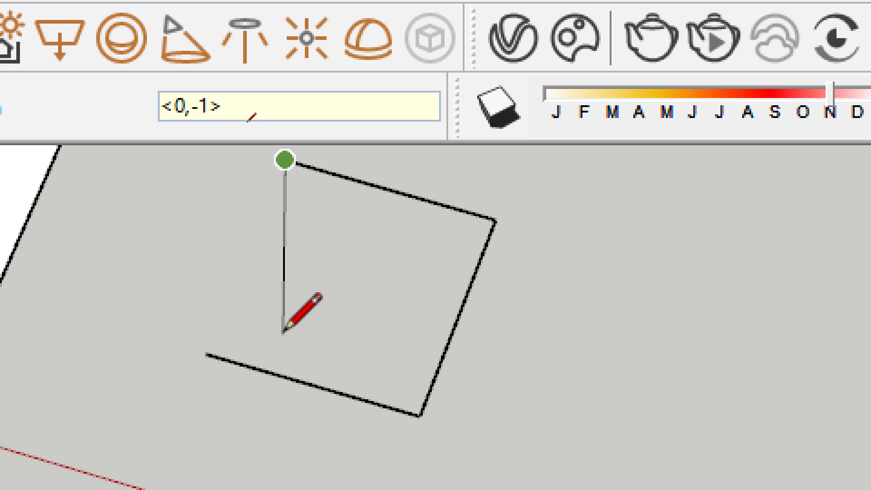
{"action": "type", "text": ","}
{"action": "key", "text": "Return"}
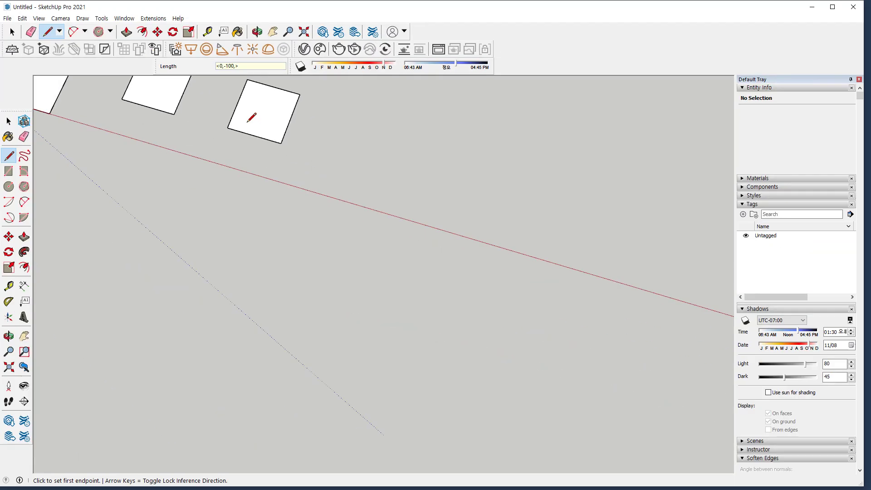
Clear all squares from the model and draw a line parallel to the green axis from a free point near the origin
{"action": "key", "text": "shift+z"}
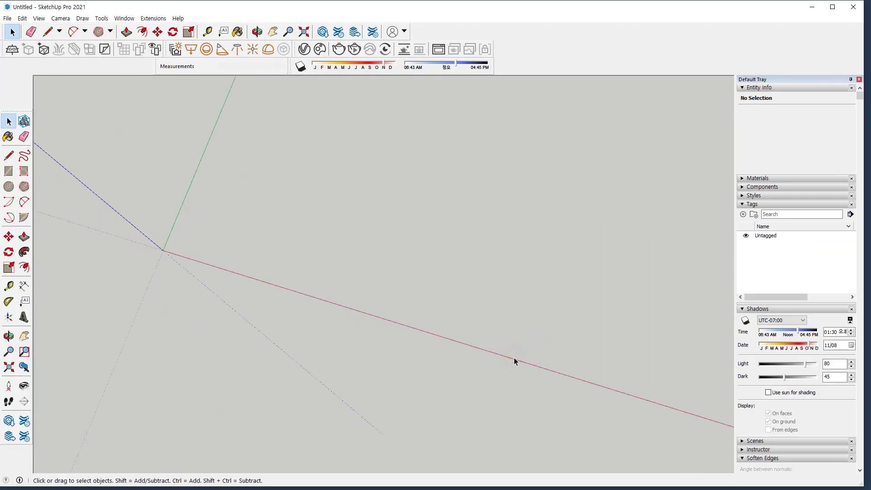
{"action": "key", "text": "l"}
{"action": "key", "text": "o"}
{"action": "left_click_drag", "start_coordinate": [165, 254], "coordinate": [138, 200]}
{"action": "key", "text": "l"}
{"action": "left_click", "coordinate": [264, 351]}
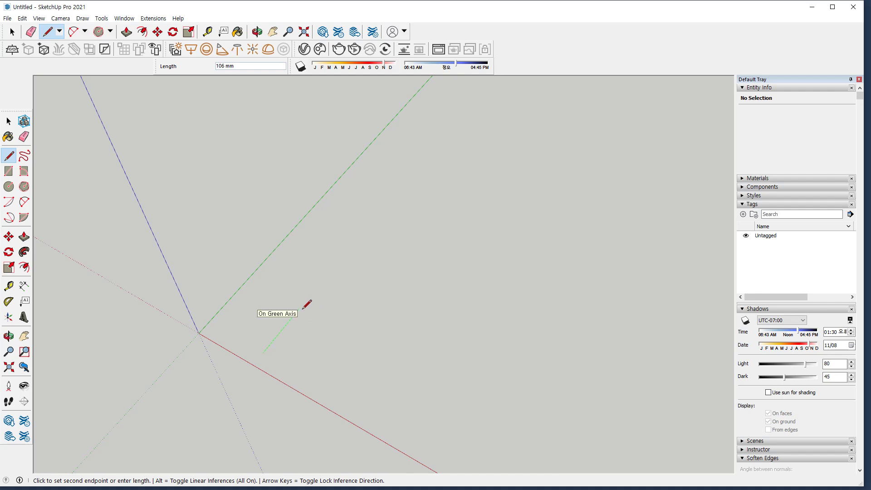
{"action": "key", "text": "Return"}
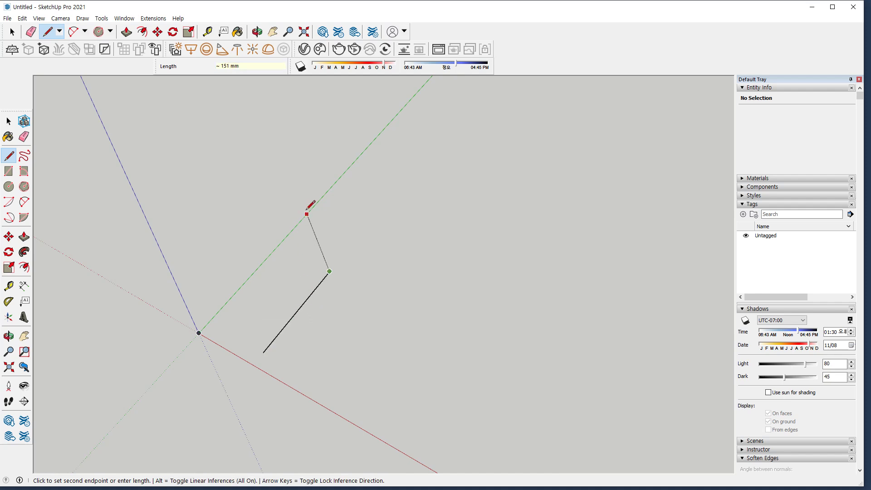
Continue the profile with a 200 mm vertical edge locked to the blue axis and a shorter edge parallel to the green axis
{"action": "key", "text": "Up"}
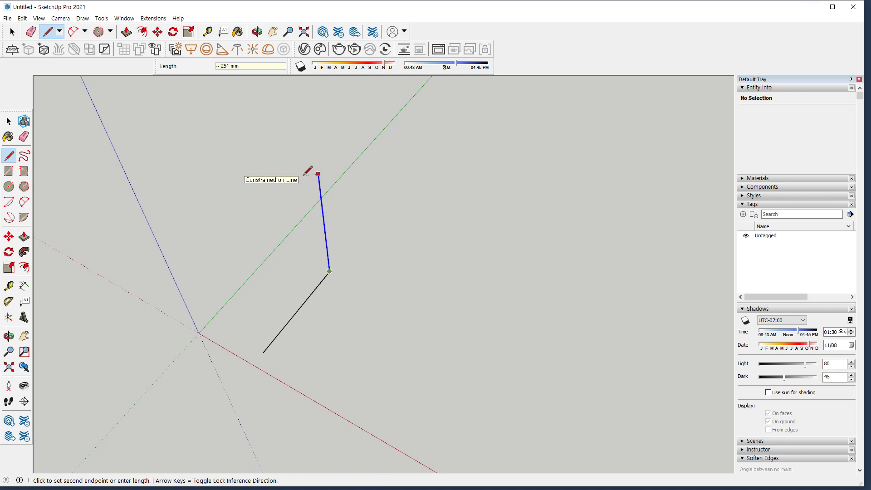
{"action": "type", "text": "200"}
{"action": "key", "text": "Return"}
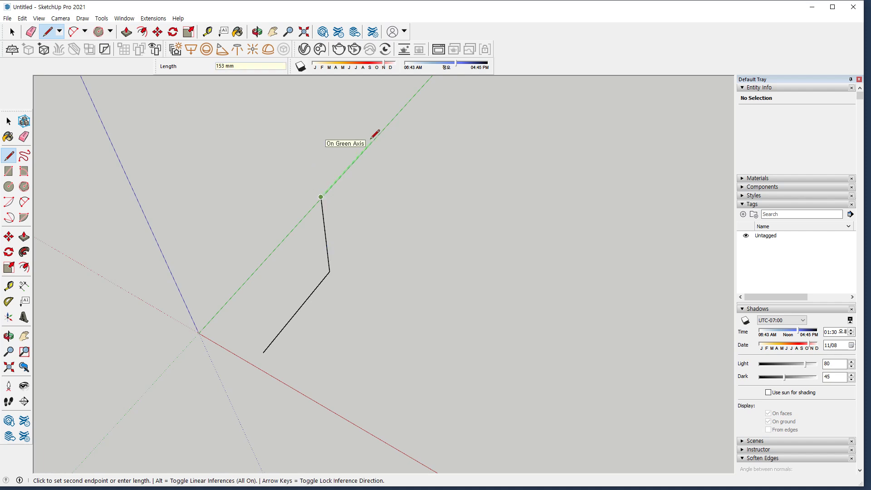
{"action": "middle_click_drag", "start_coordinate": [363, 217], "coordinate": [356, 160]}
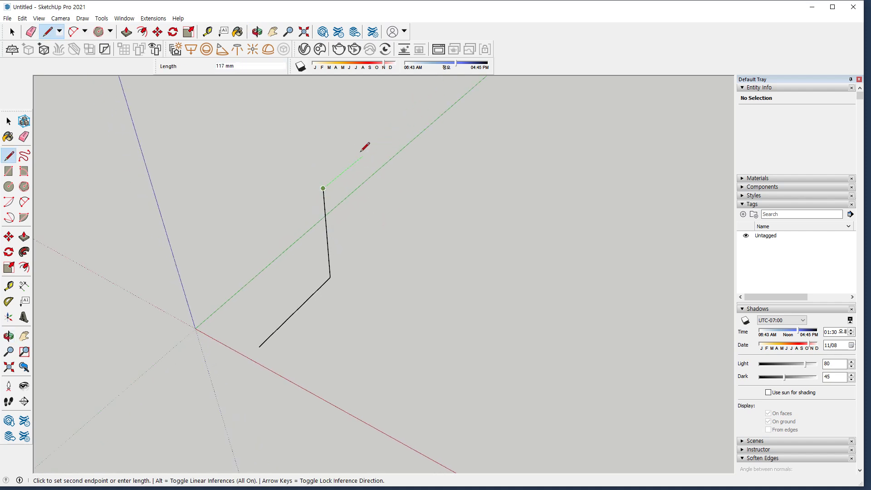
{"action": "left_click", "coordinate": [357, 160]}
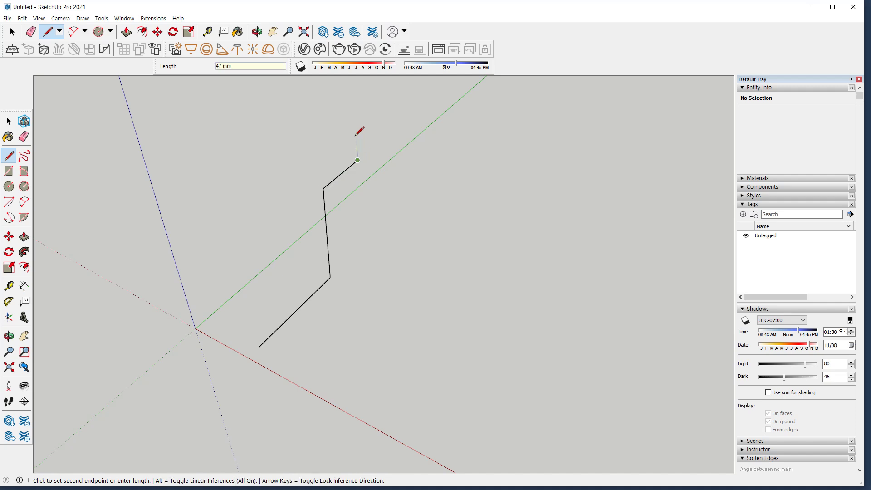
Add the next stair of the profile with a 100 mm vertical edge and another edge parallel to the green axis
{"action": "left_click", "coordinate": [356, 108]}
{"action": "type", "text": "100"}
{"action": "key", "text": "Return"}
{"action": "scroll", "coordinate": [389, 84], "scroll_direction": "down", "scroll_amount": 2}
{"action": "middle_click_drag", "start_coordinate": [352, 185], "coordinate": [243, 182], "text": "shift"}
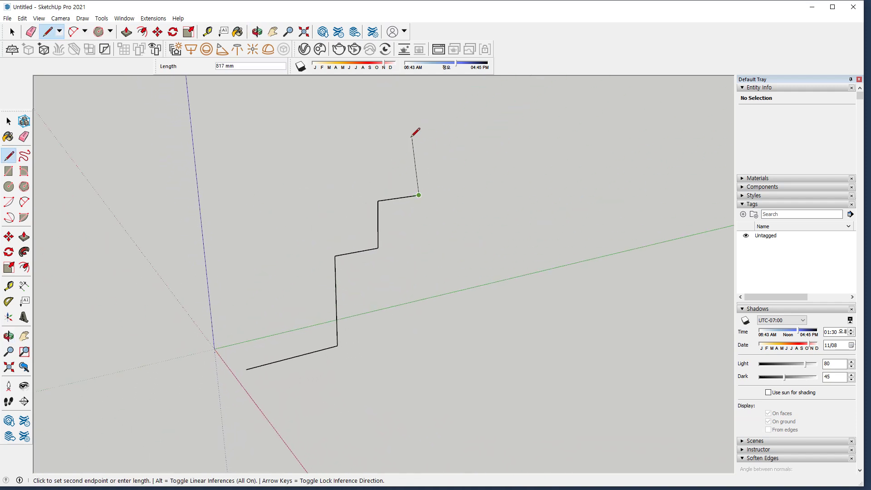
Close the stepped profile with a 100 mm vertical edge, a 400 mm edge back parallel to the green axis, and an edge to its start point
{"action": "type", "text": "100"}
{"action": "key", "text": "Return"}
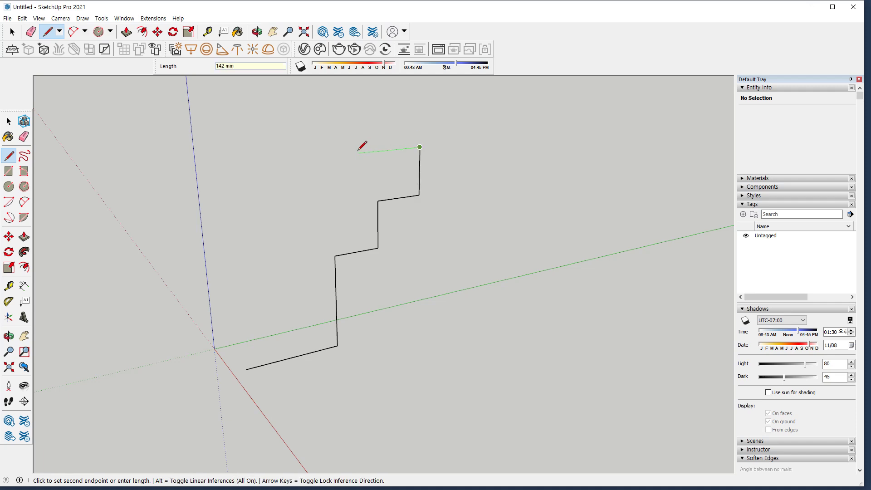
{"action": "key", "text": "Return"}
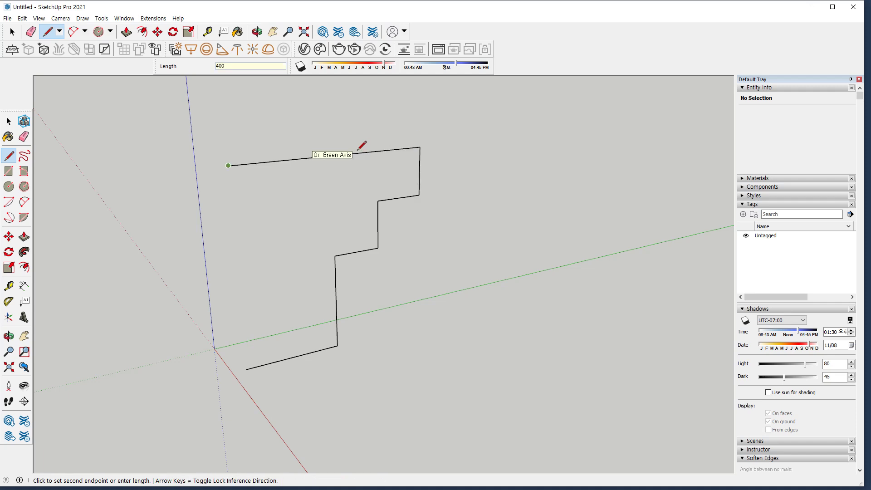
{"action": "left_click", "coordinate": [247, 368]}
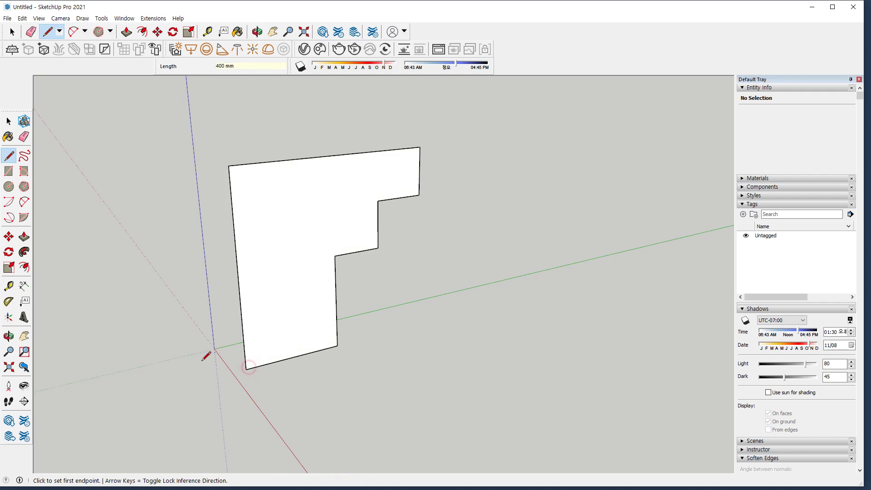
Draw two circles of 100 mm radius in the profile's plane, centred on its lowest and its middle projecting corners
{"action": "left_click", "coordinate": [9, 187]}
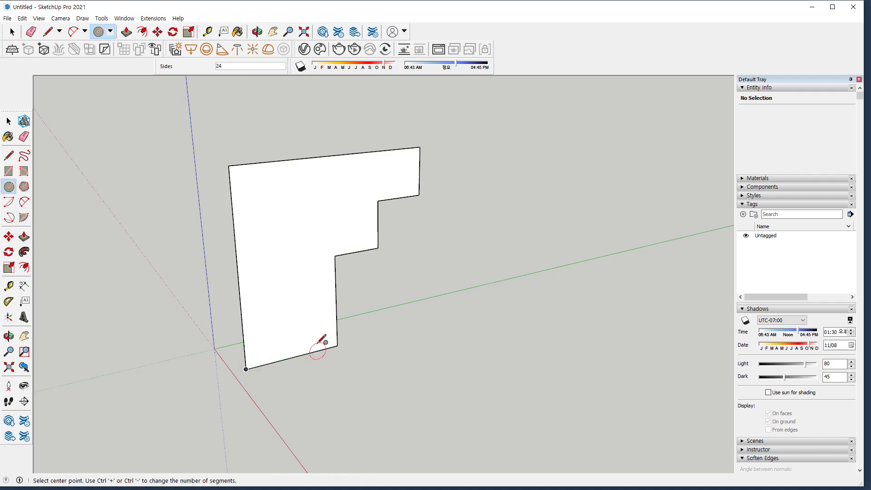
{"action": "left_click", "coordinate": [337, 345]}
{"action": "type", "text": "100"}
{"action": "key", "text": "Return"}
{"action": "left_click", "coordinate": [337, 346]}
{"action": "type", "text": "1"}
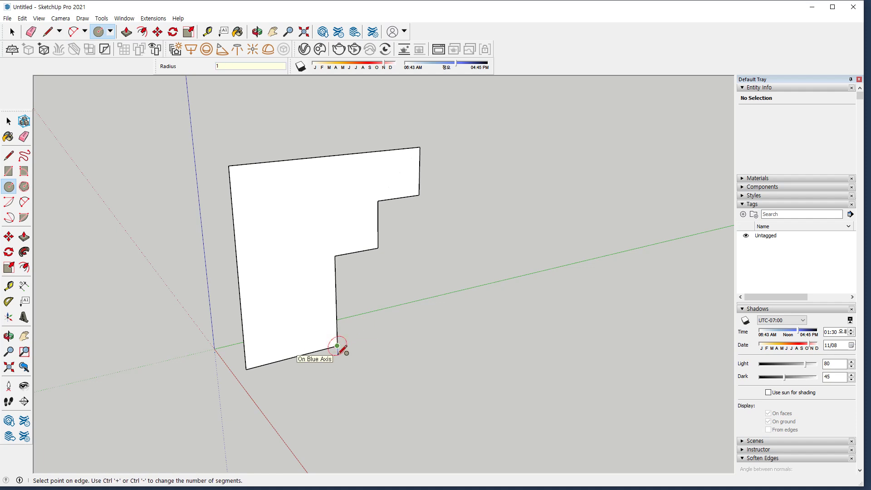
{"action": "type", "text": "00"}
{"action": "key", "text": "Return"}
{"action": "left_click", "coordinate": [378, 248]}
{"action": "type", "text": "100"}
{"action": "key", "text": "Return"}
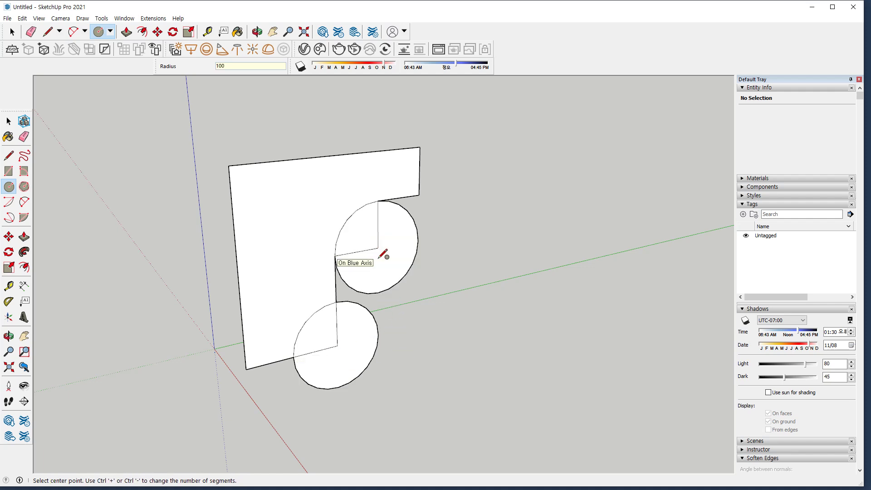
Try to trim both corners to concave curves by erasing the circles' outer arcs and the corner edges inside them
{"action": "key", "text": "e"}
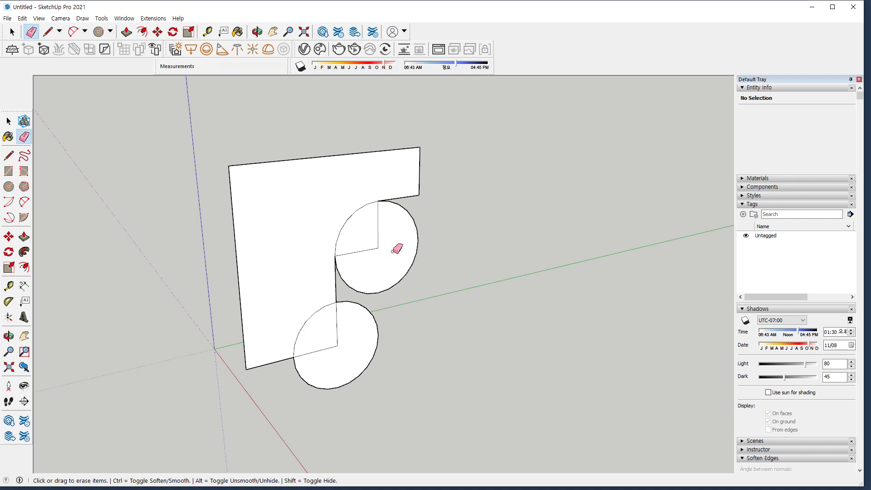
{"action": "mouse_move", "coordinate": [422, 224]}
{"action": "left_mouse_down"}
{"action": "mouse_move", "coordinate": [360, 253]}
{"action": "mouse_move", "coordinate": [365, 294]}
{"action": "mouse_move", "coordinate": [303, 389]}
{"action": "left_mouse_up"}
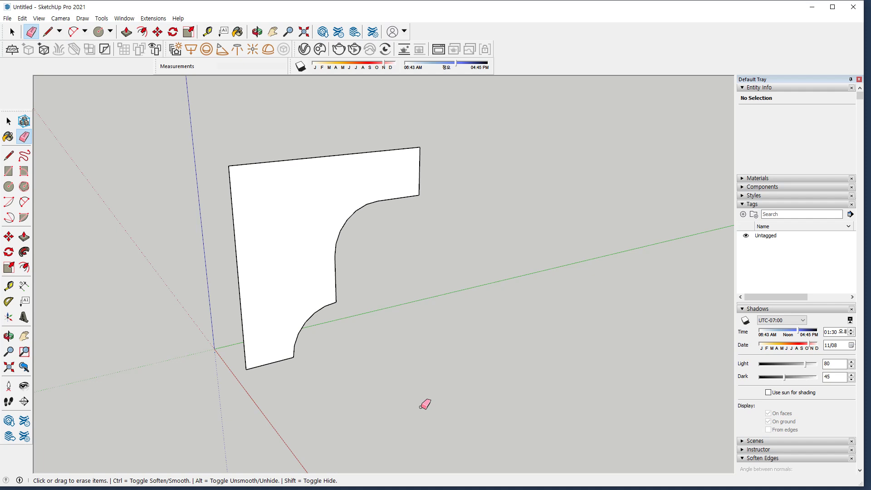
Undo the trimming and the circle drawn on the profile's middle projecting corner
{"action": "key", "text": "ctrl+z"}
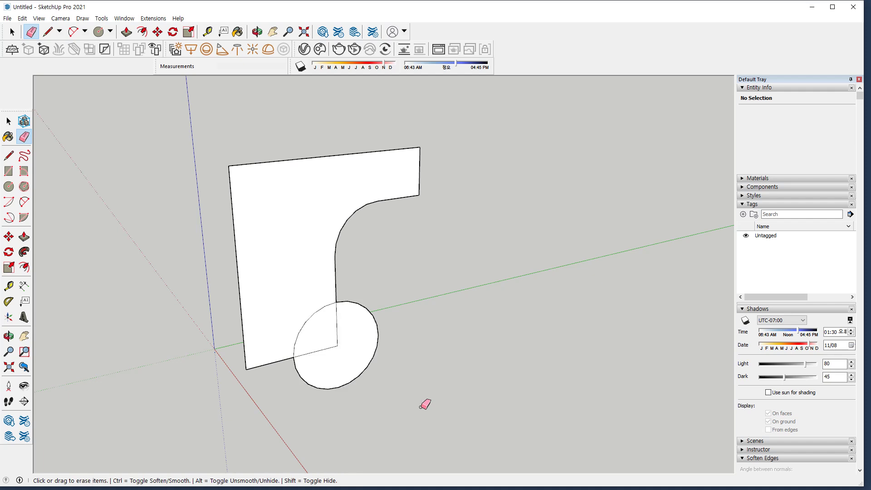
{"action": "key", "text": "ctrl+z"}
{"action": "key", "text": "ctrl+z"}
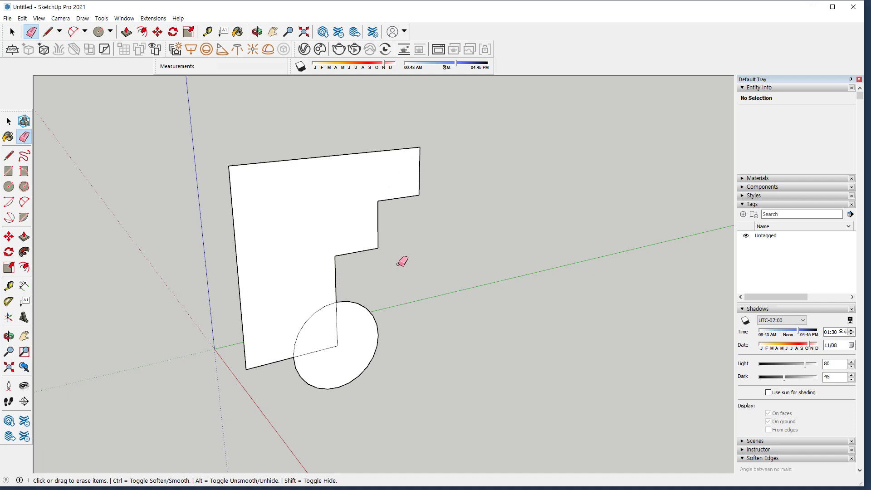
Complete the upper notch into a square with two edges from the middle corner to the step corner above
{"action": "key", "text": "l"}
{"action": "left_click", "coordinate": [378, 248]}
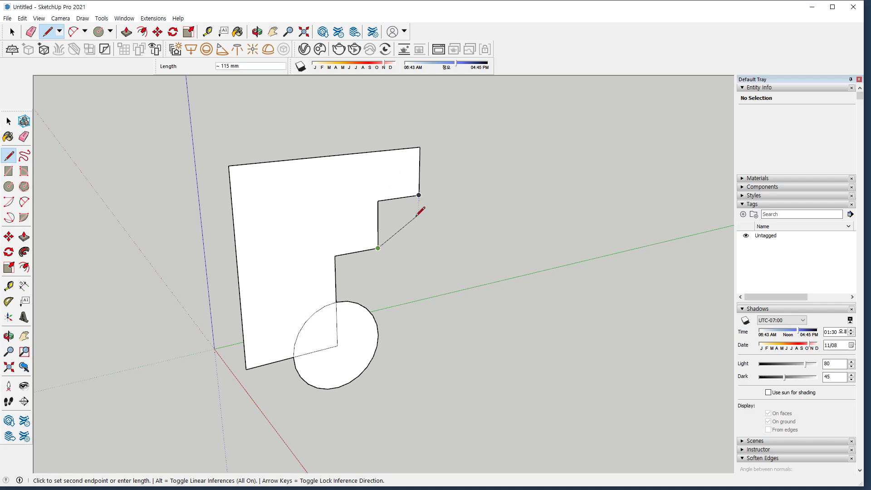
{"action": "left_click", "coordinate": [418, 240]}
{"action": "left_click", "coordinate": [419, 195]}
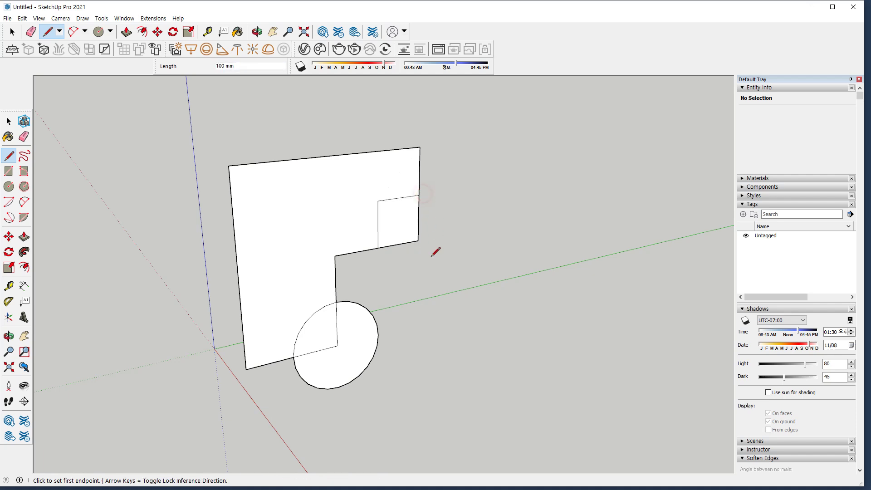
Draw a circle in the profile's plane centred on the square's new outer corner, reaching the step corner directly above
{"action": "key", "text": "c"}
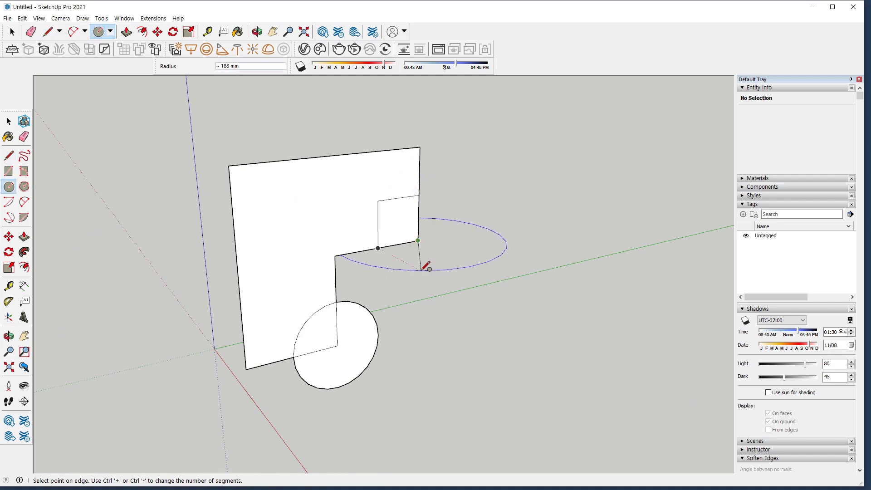
{"action": "left_click", "coordinate": [418, 241]}
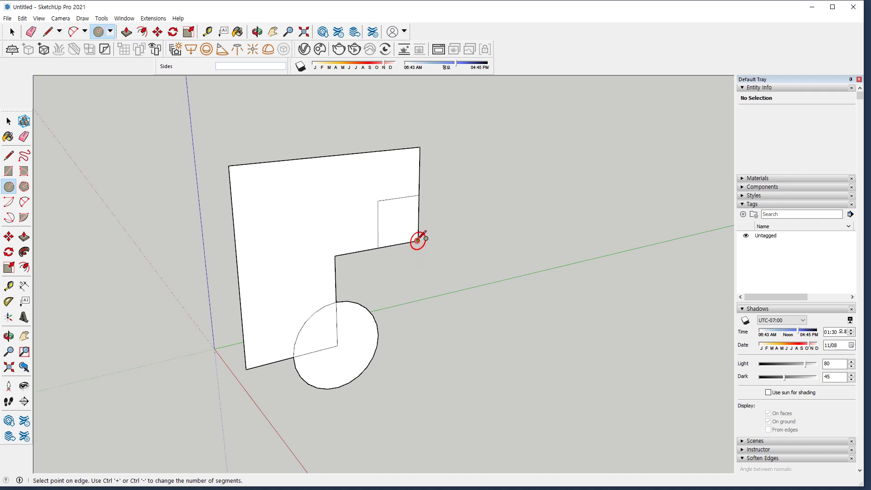
{"action": "left_click", "coordinate": [419, 196]}
Erase the surplus square edges and outer circle arcs so that only the concave curves remain in the profile
{"action": "key", "text": "e"}
{"action": "left_click_drag", "start_coordinate": [391, 194], "coordinate": [372, 210]}
{"action": "mouse_move", "coordinate": [448, 197]}
{"action": "left_mouse_down"}
{"action": "mouse_move", "coordinate": [384, 273]}
{"action": "mouse_move", "coordinate": [304, 396]}
{"action": "left_mouse_up"}
Push/Pull the finished profile face to a thickness of 100 mm
{"action": "key", "text": "space"}
{"action": "key", "text": "p"}
{"action": "left_click", "coordinate": [253, 282]}
{"action": "type", "text": "100"}
{"action": "key", "text": "Return"}
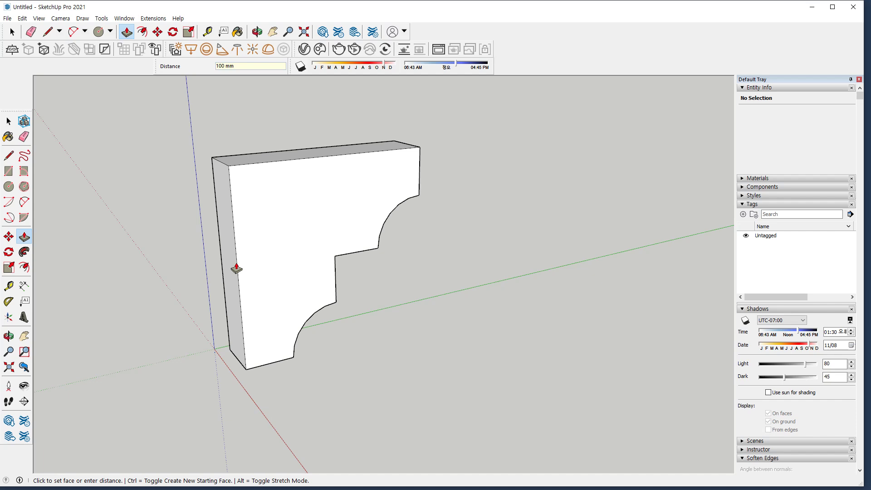
Delete the whole model and draw a 900 mm edge locked to the red axis
{"action": "key", "text": "ctrl+a"}
{"action": "key", "text": "Delete"}
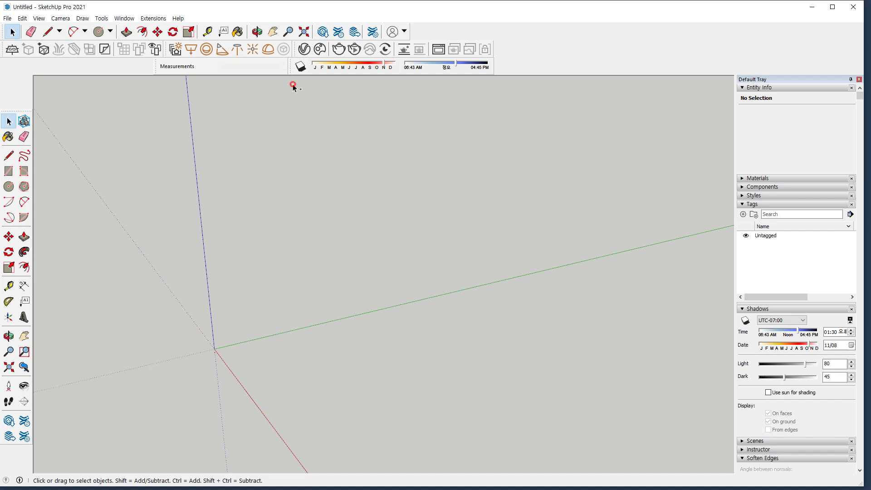
{"action": "key", "text": "l"}
{"action": "mouse_move", "coordinate": [224, 312]}
{"action": "middle_mouse_down"}
{"action": "mouse_move", "coordinate": [320, 303]}
{"action": "mouse_move", "coordinate": [315, 288]}
{"action": "mouse_move", "coordinate": [379, 311]}
{"action": "mouse_move", "coordinate": [329, 270]}
{"action": "mouse_move", "coordinate": [278, 282]}
{"action": "mouse_move", "coordinate": [244, 268]}
{"action": "middle_mouse_up"}
{"action": "left_click", "coordinate": [235, 275]}
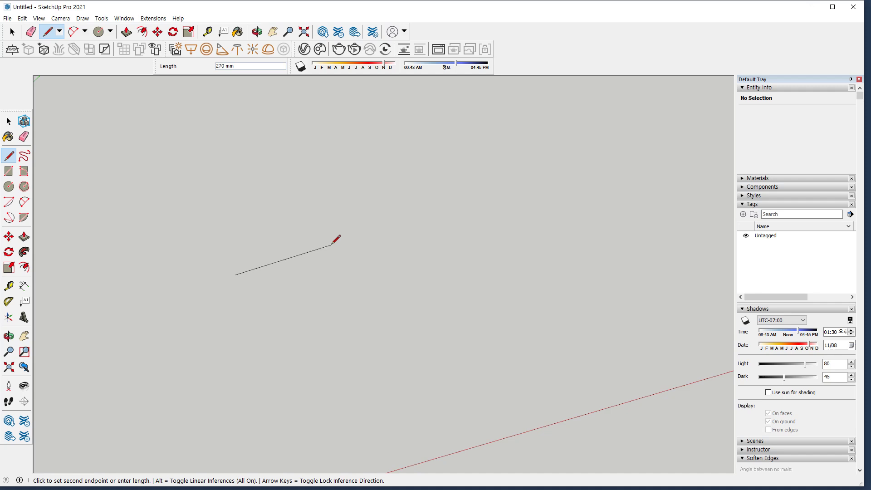
{"action": "key", "text": "Right"}
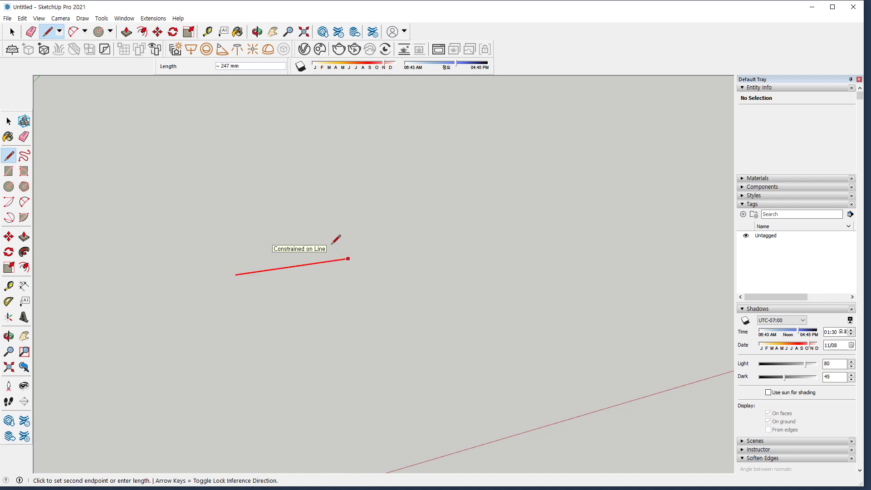
{"action": "type", "text": "900"}
{"action": "key", "text": "Return"}
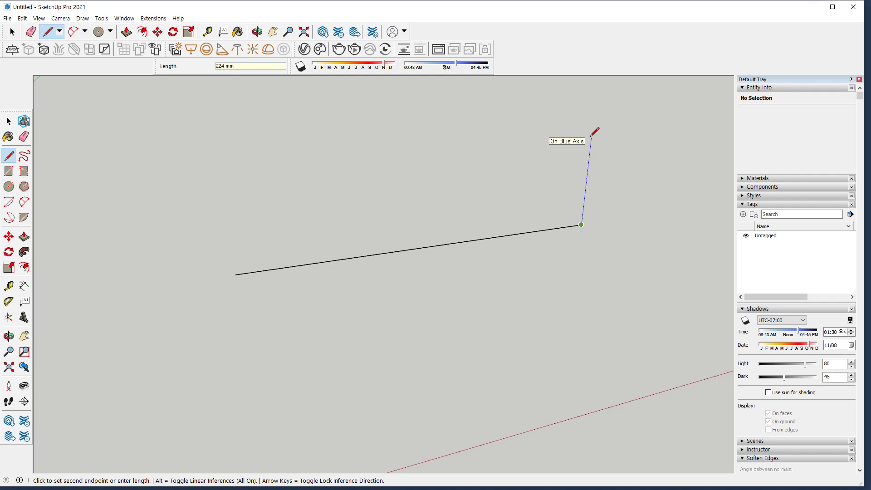
Draw a 300 mm vertical edge locked to the blue axis from the far end of the 900 mm edge
{"action": "key", "text": "Up"}
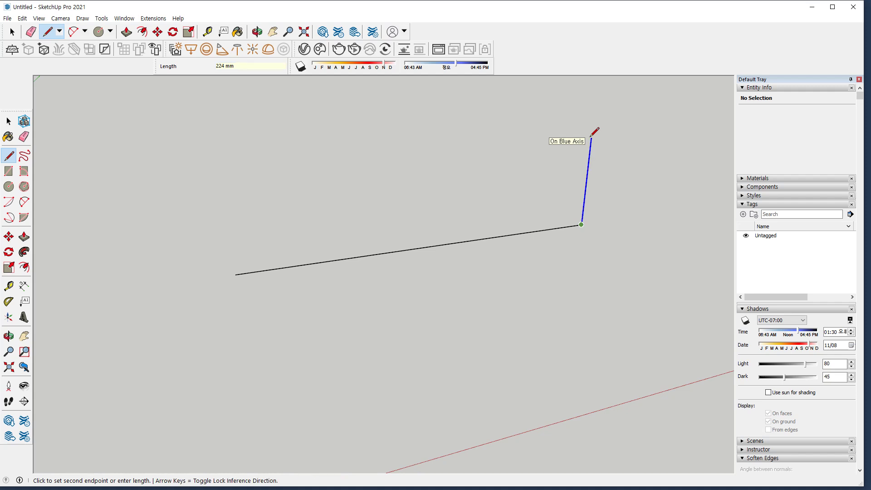
{"action": "type", "text": "300"}
{"action": "key", "text": "Return"}
{"action": "scroll", "coordinate": [518, 96], "scroll_direction": "down", "scroll_amount": 1}
{"action": "middle_click_drag", "start_coordinate": [518, 96], "coordinate": [506, 159]}
{"action": "left_click", "coordinate": [500, 153]}
{"action": "left_click", "coordinate": [586, 193]}
{"action": "mouse_move", "coordinate": [499, 210]}
{"action": "left_mouse_down"}
{"action": "mouse_move", "coordinate": [495, 193]}
{"action": "mouse_move", "coordinate": [482, 200]}
{"action": "mouse_move", "coordinate": [461, 156]}
{"action": "mouse_move", "coordinate": [475, 155]}
{"action": "left_mouse_up"}
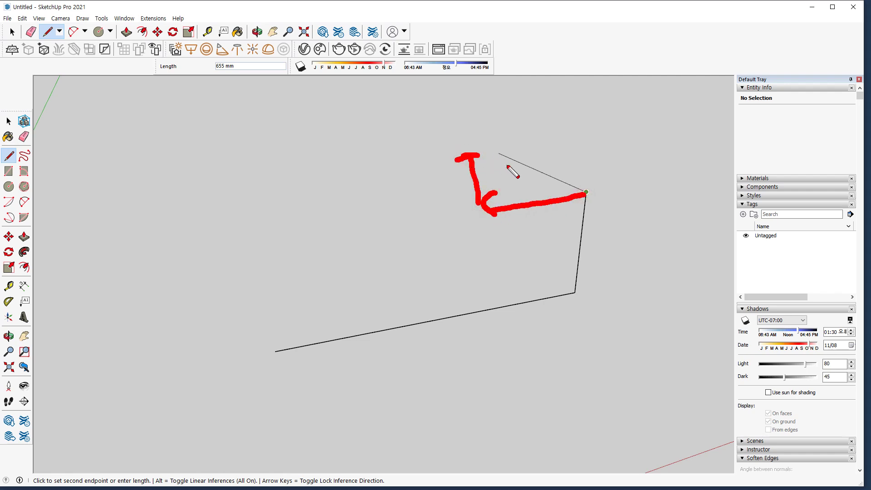
{"action": "mouse_move", "coordinate": [594, 192]}
{"action": "left_mouse_down"}
{"action": "mouse_move", "coordinate": [618, 188]}
{"action": "mouse_move", "coordinate": [620, 198]}
{"action": "mouse_move", "coordinate": [664, 182]}
{"action": "mouse_move", "coordinate": [664, 198]}
{"action": "left_mouse_up"}
{"action": "mouse_move", "coordinate": [588, 222]}
{"action": "left_mouse_down"}
{"action": "mouse_move", "coordinate": [482, 243]}
{"action": "mouse_move", "coordinate": [449, 170]}
{"action": "left_mouse_up"}
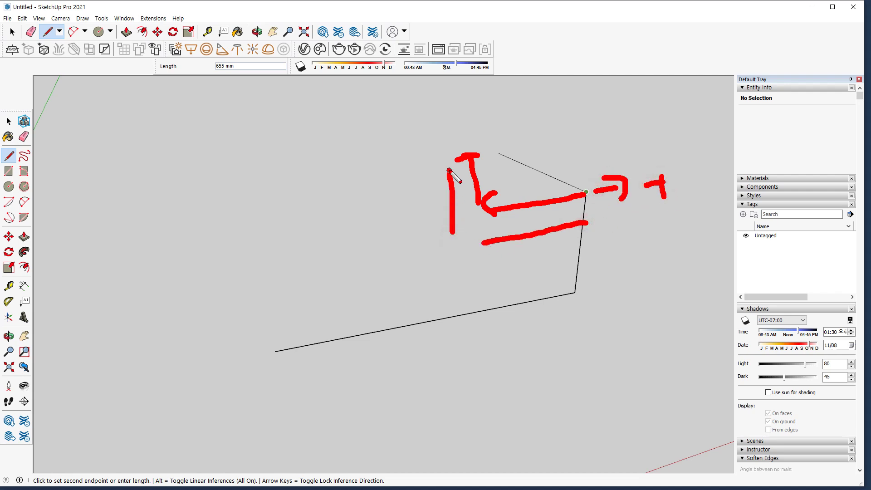
{"action": "key", "text": "Escape"}
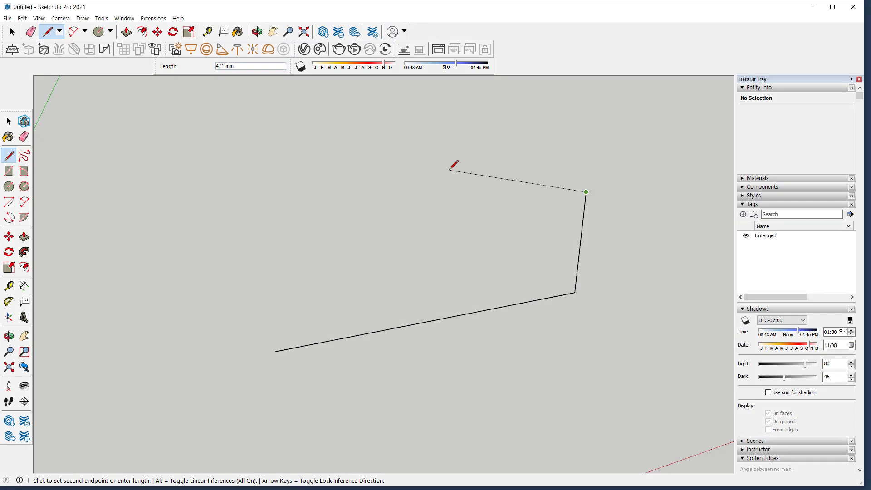
Try the relative coordinates <-300,100,> for the edge from the vertical edge's upper end, then undo it
{"action": "type", "text": "100,>"}
{"action": "key", "text": "Return"}
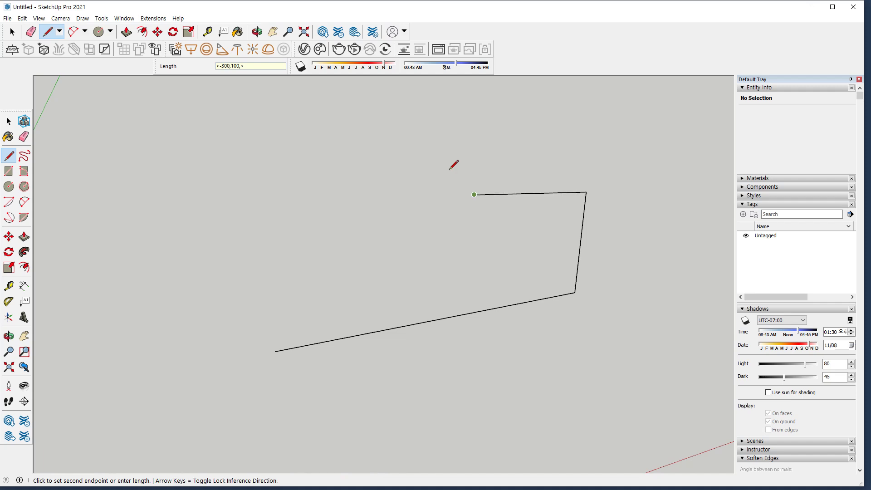
{"action": "mouse_move", "coordinate": [469, 263]}
{"action": "middle_mouse_down", "text": "shift"}
{"action": "mouse_move", "coordinate": [454, 253]}
{"action": "mouse_move", "coordinate": [451, 282]}
{"action": "mouse_move", "coordinate": [414, 216]}
{"action": "mouse_move", "coordinate": [332, 231]}
{"action": "mouse_move", "coordinate": [291, 267]}
{"action": "middle_mouse_up", "text": "shift"}
{"action": "key", "text": "ctrl+z"}
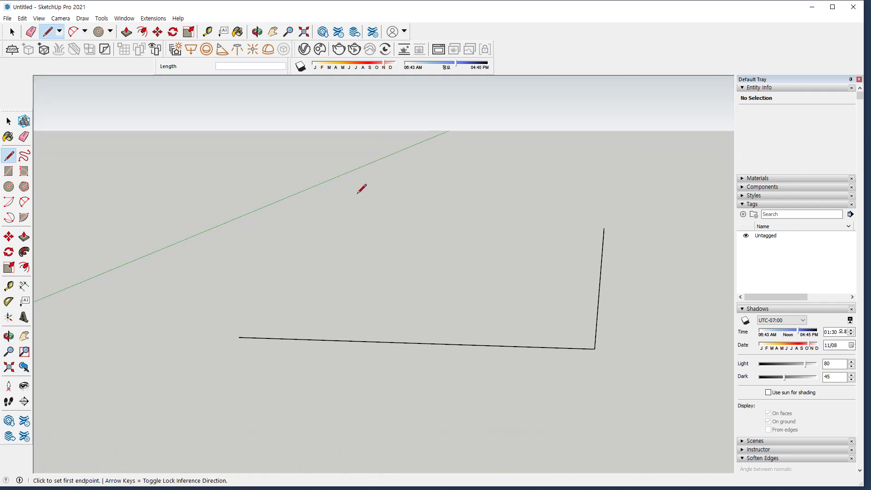
Draw an edge from the vertical edge's upper end with <-300,100,>, followed by a short edge straight down
{"action": "left_click", "coordinate": [604, 229]}
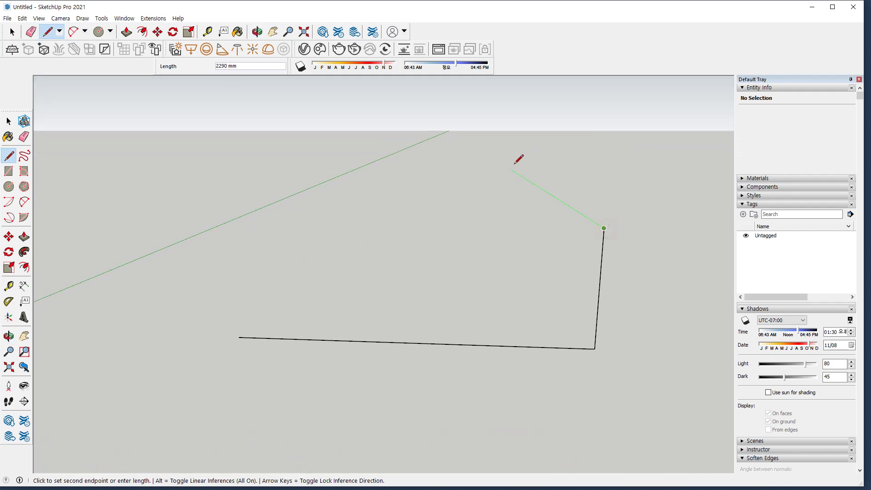
{"action": "key", "text": "Left"}
{"action": "type", "text": "<>"}
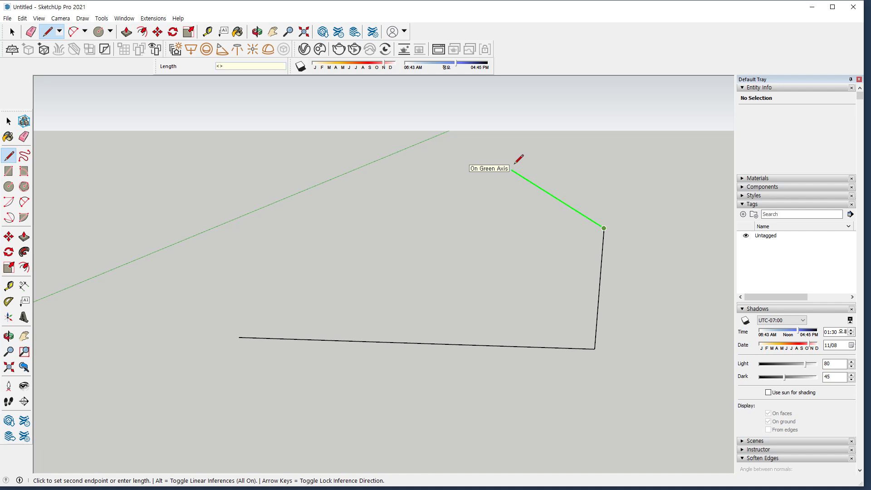
{"action": "type", "text": "-300,100,"}
{"action": "key", "text": "Return"}
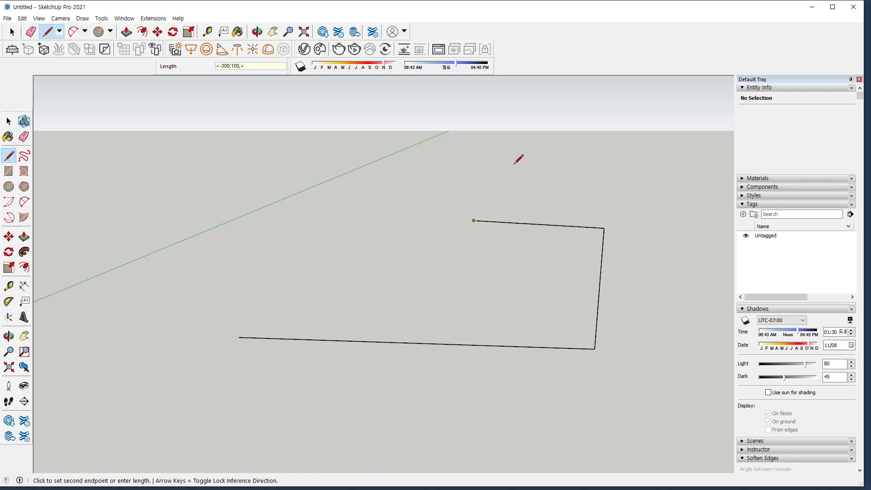
{"action": "left_click", "coordinate": [472, 259]}
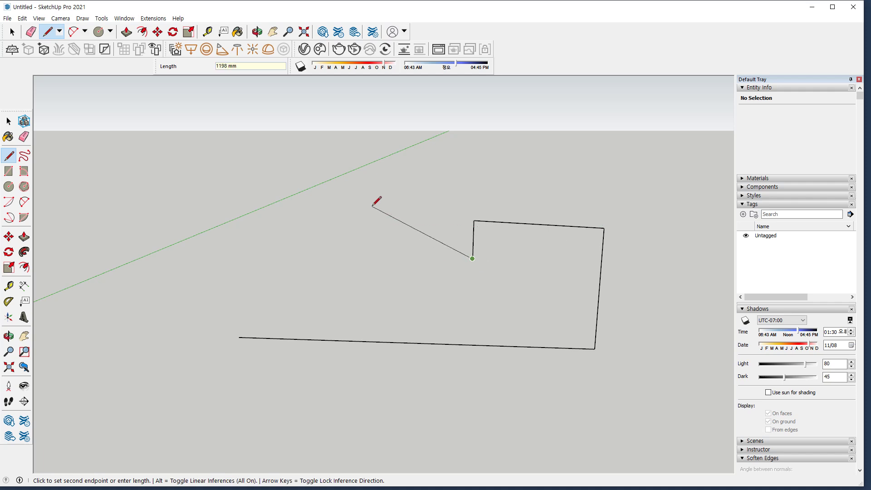
Add another edge from the short vertical edge's lower end with the relative coordinates <-300,100,>
{"action": "type", "text": "<>"}
{"action": "type", "text": "-3"}
{"action": "type", "text": "<>"}
{"action": "type", "text": "-300,10"}
{"action": "key", "text": "Return"}
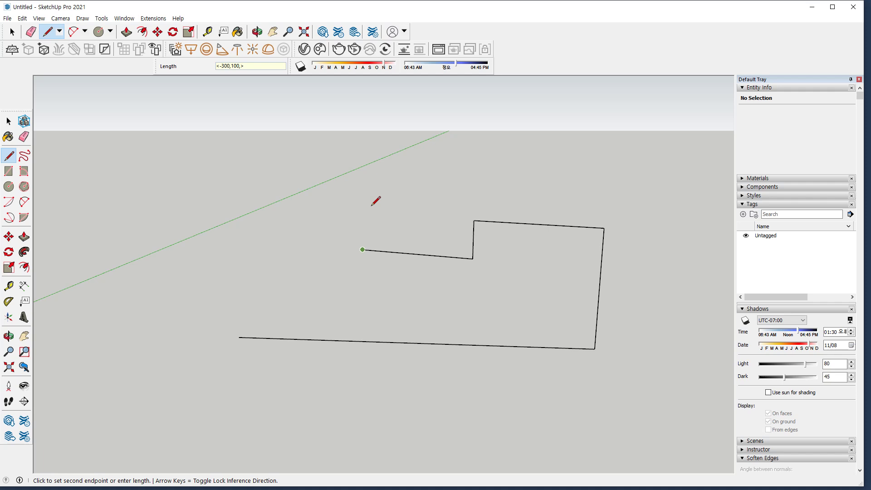
Undo the last edge and erase the other trial edges beyond the 300 mm vertical edge
{"action": "middle_click_drag", "start_coordinate": [367, 292], "coordinate": [277, 330]}
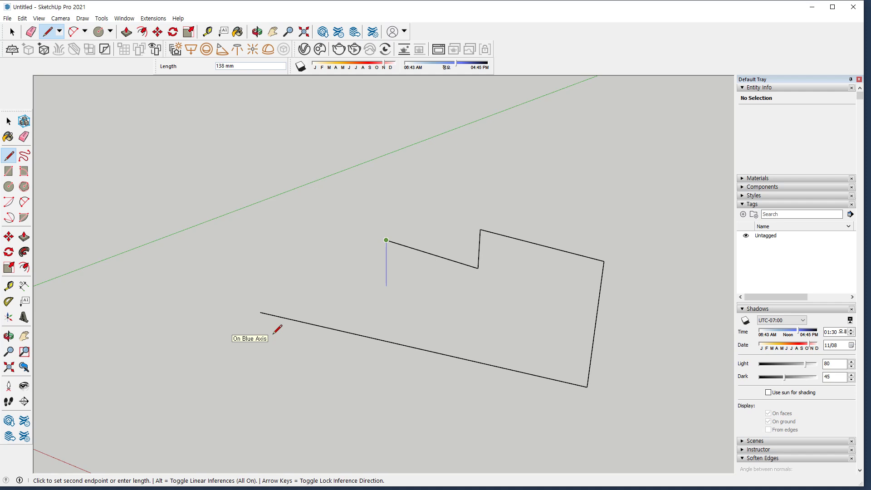
{"action": "key", "text": "ctrl+z"}
{"action": "key", "text": "e"}
{"action": "left_click_drag", "start_coordinate": [516, 229], "coordinate": [449, 250]}
{"action": "key", "text": "l"}
{"action": "left_click", "coordinate": [604, 262]}
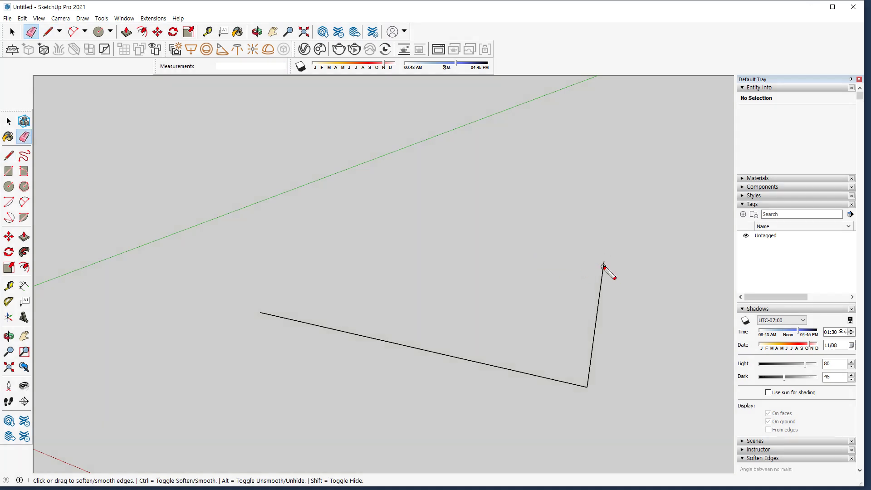
{"action": "left_click_drag", "start_coordinate": [603, 263], "coordinate": [678, 275]}
{"action": "left_click_drag", "start_coordinate": [650, 257], "coordinate": [655, 287]}
{"action": "mouse_move", "coordinate": [602, 262]}
{"action": "left_mouse_down"}
{"action": "mouse_move", "coordinate": [663, 224]}
{"action": "mouse_move", "coordinate": [645, 213]}
{"action": "left_mouse_up"}
{"action": "mouse_move", "coordinate": [600, 259]}
{"action": "left_mouse_down"}
{"action": "mouse_move", "coordinate": [583, 203]}
{"action": "mouse_move", "coordinate": [612, 206]}
{"action": "left_mouse_up"}
{"action": "left_click_drag", "start_coordinate": [591, 254], "coordinate": [500, 241]}
{"action": "left_click_drag", "start_coordinate": [522, 228], "coordinate": [507, 259]}
{"action": "mouse_move", "coordinate": [480, 230]}
{"action": "left_mouse_down"}
{"action": "mouse_move", "coordinate": [480, 176]}
{"action": "mouse_move", "coordinate": [467, 179]}
{"action": "mouse_move", "coordinate": [506, 181]}
{"action": "left_mouse_up"}
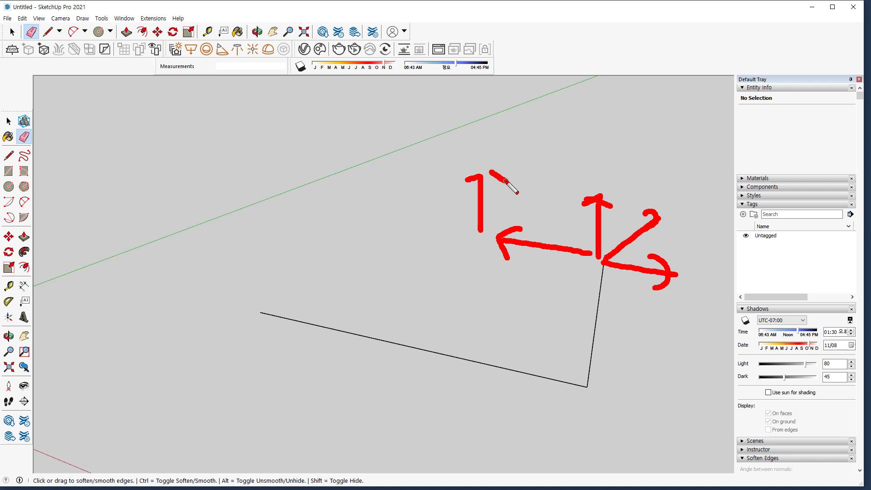
{"action": "key", "text": "Escape"}
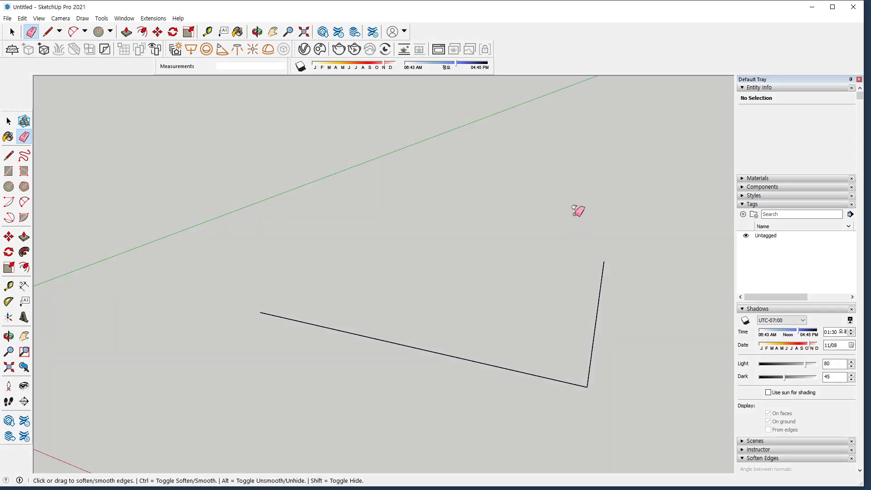
Draw a sloping edge from the 300 mm edge's upper end with the relative coordinates <-300,0,100>
{"action": "key", "text": "l"}
{"action": "left_click", "coordinate": [604, 261]}
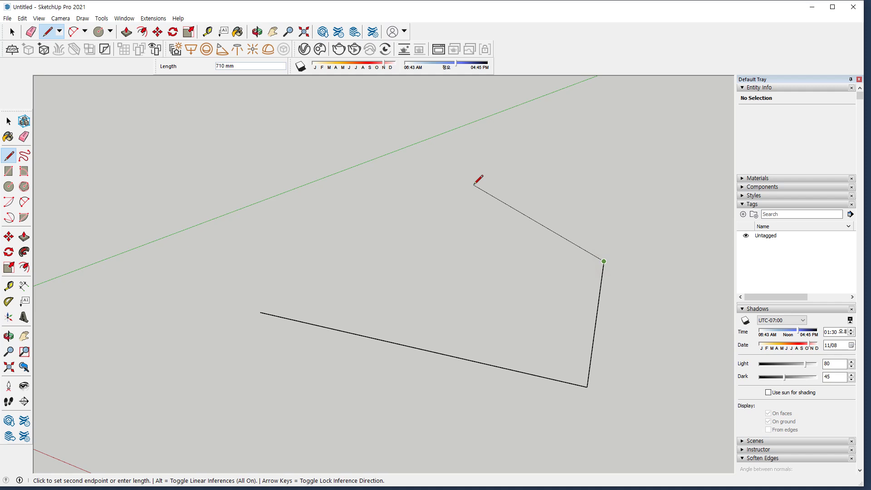
{"action": "type", "text": "<>"}
{"action": "type", "text": "-300,0,100>"}
{"action": "key", "text": "Return"}
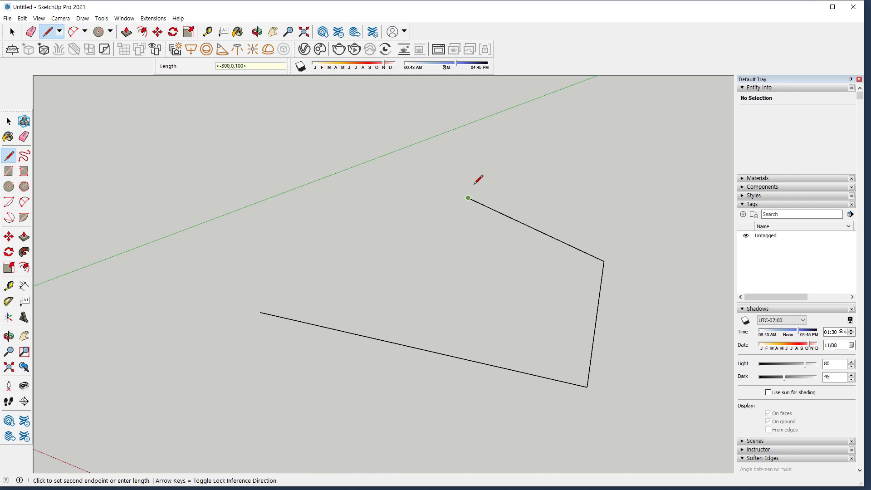
Try <0,0,-100> immediately after the sloping edge, then re-enter <-300,0,100> for that edge
{"action": "type", "text": "<0,0,-100"}
{"action": "key", "text": "Return"}
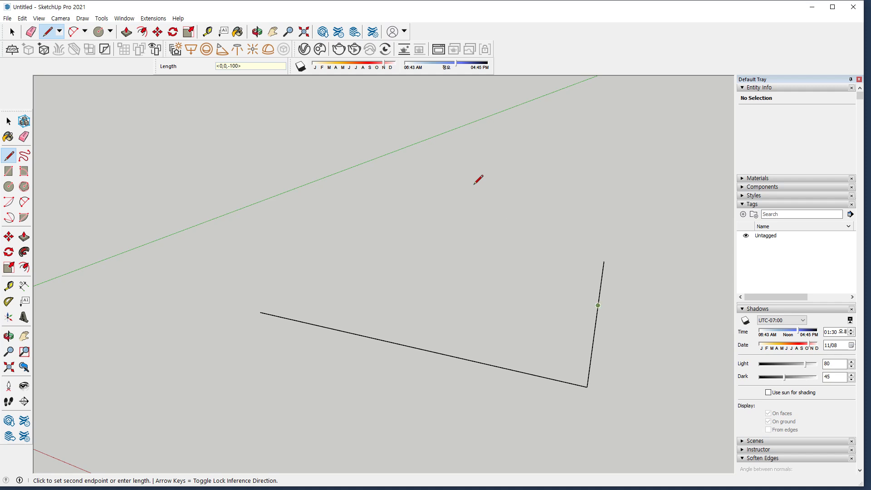
{"action": "type", "text": "<-300,"}
{"action": "type", "text": "100"}
{"action": "key", "text": "Return"}
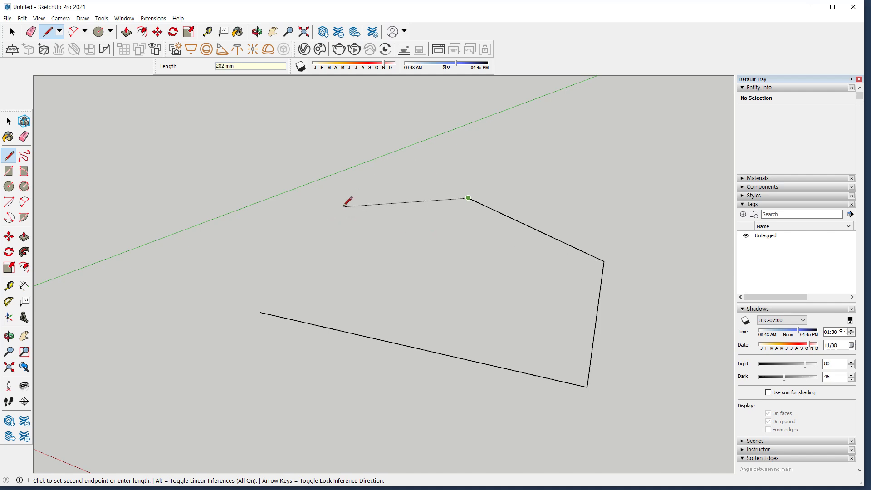
Add the first vertical drop with <0,0,-100> and the second sloping edge with <-300,0,100>
{"action": "type", "text": "<0,0>"}
{"action": "type", "text": "100"}
{"action": "key", "text": "Return"}
{"action": "type", "text": "<-300,0,10"}
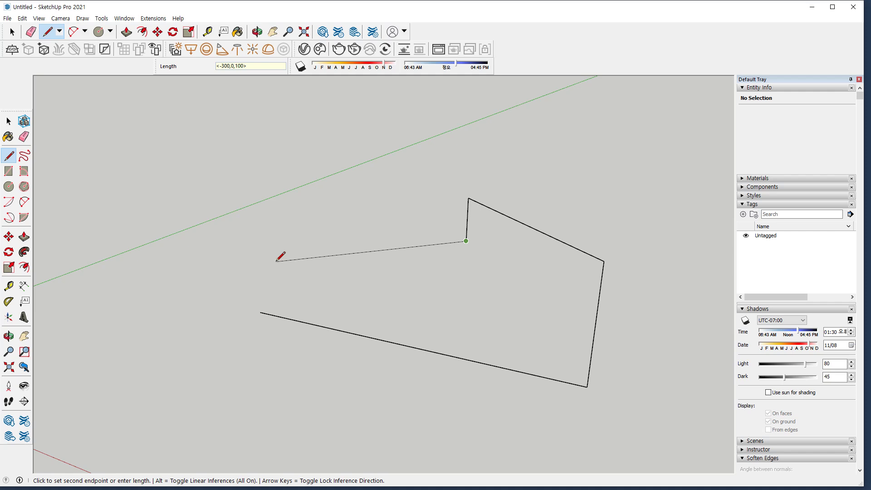
{"action": "key", "text": "Return"}
Continue the sawtooth outline with a second vertical drop of <0,0,-100> and a third sloping edge of <-300,0,100>
{"action": "type", "text": "<0,0,-100"}
{"action": "key", "text": "Return"}
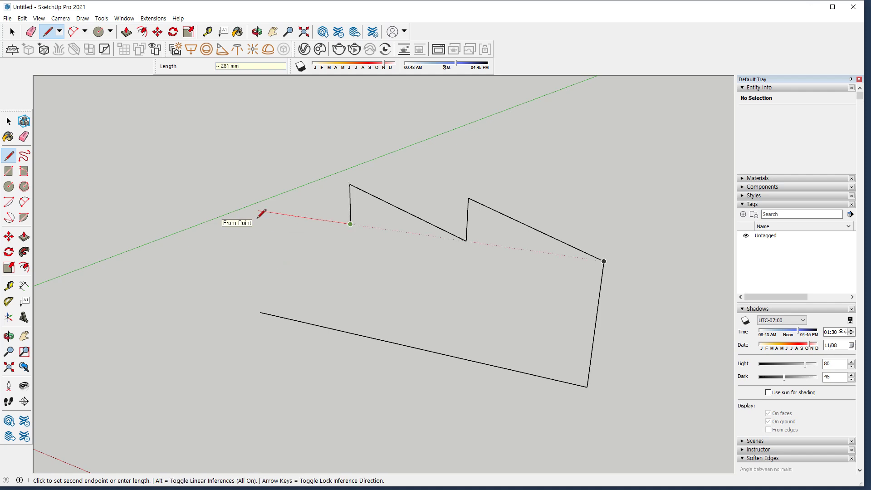
{"action": "type", "text": "<-300,0,100>"}
{"action": "key", "text": "Return"}
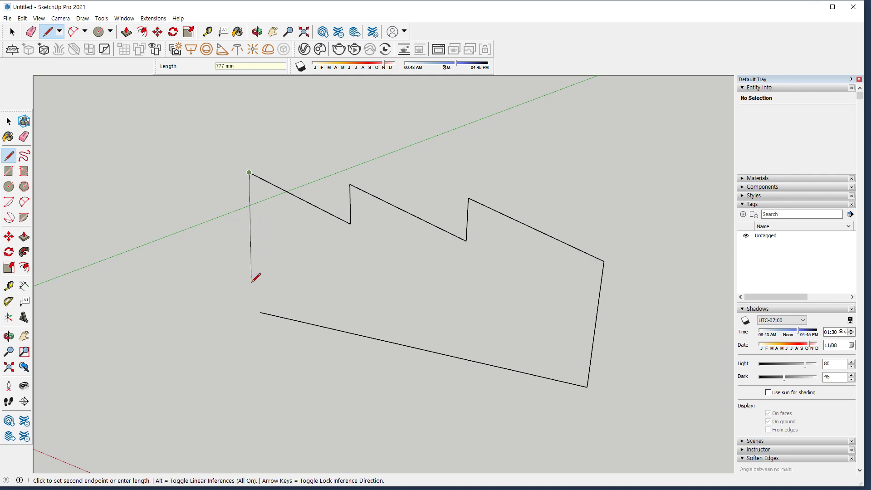
Close the sawtooth outline with a vertical edge from its last upper point down to the open end of the base edge
{"action": "left_click", "coordinate": [260, 313]}
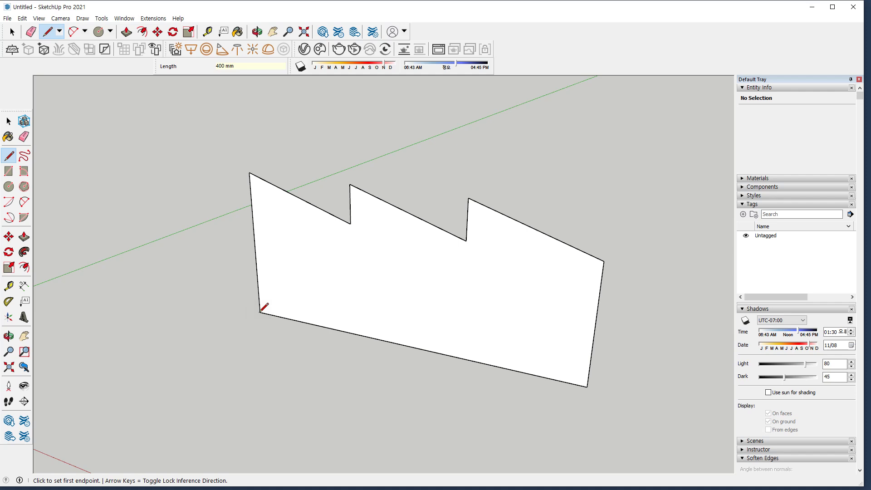
{"action": "left_click", "coordinate": [604, 262]}
{"action": "mouse_move", "coordinate": [607, 264]}
{"action": "left_mouse_down"}
{"action": "mouse_move", "coordinate": [680, 274]}
{"action": "mouse_move", "coordinate": [665, 284]}
{"action": "mouse_move", "coordinate": [598, 258]}
{"action": "mouse_move", "coordinate": [639, 230]}
{"action": "mouse_move", "coordinate": [628, 235]}
{"action": "mouse_move", "coordinate": [587, 184]}
{"action": "mouse_move", "coordinate": [566, 191]}
{"action": "mouse_move", "coordinate": [584, 199]}
{"action": "left_mouse_up"}
{"action": "mouse_move", "coordinate": [595, 260]}
{"action": "left_mouse_down"}
{"action": "mouse_move", "coordinate": [489, 249]}
{"action": "mouse_move", "coordinate": [499, 238]}
{"action": "mouse_move", "coordinate": [485, 257]}
{"action": "mouse_move", "coordinate": [472, 191]}
{"action": "mouse_move", "coordinate": [498, 201]}
{"action": "left_mouse_up"}
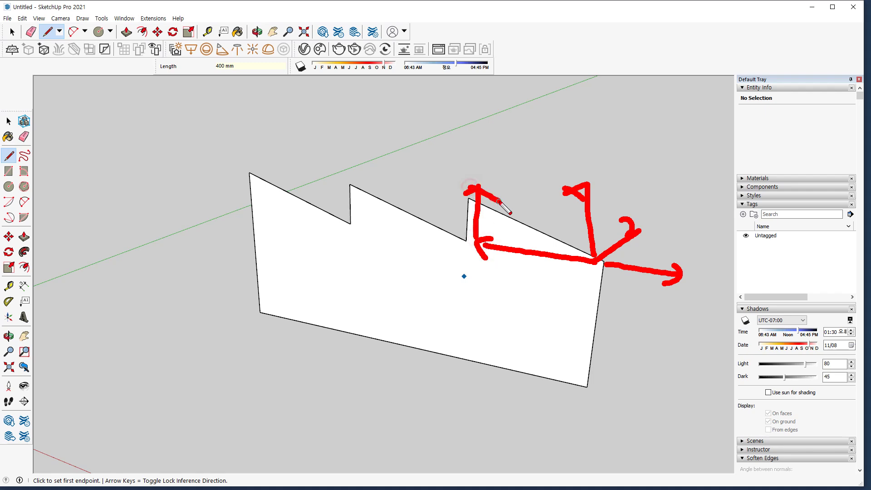
{"action": "key", "text": "Escape"}
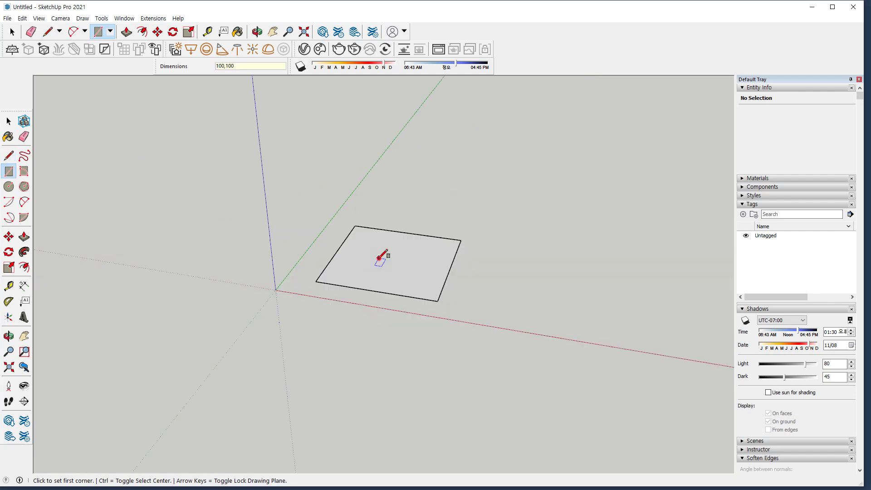
Switch the Rectangle tool to drawing from the center, and select the existing rectangle with all its edges
{"action": "key", "text": "ctrl"}
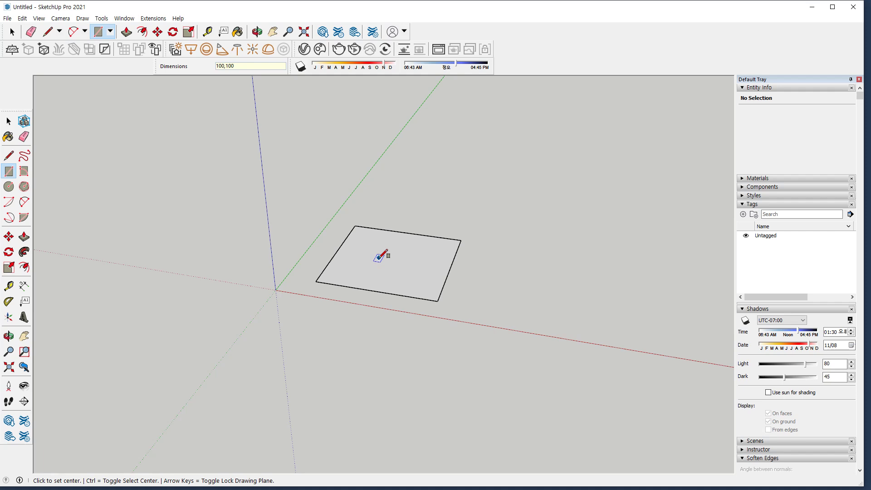
{"action": "middle_click_drag", "start_coordinate": [369, 247], "coordinate": [410, 279]}
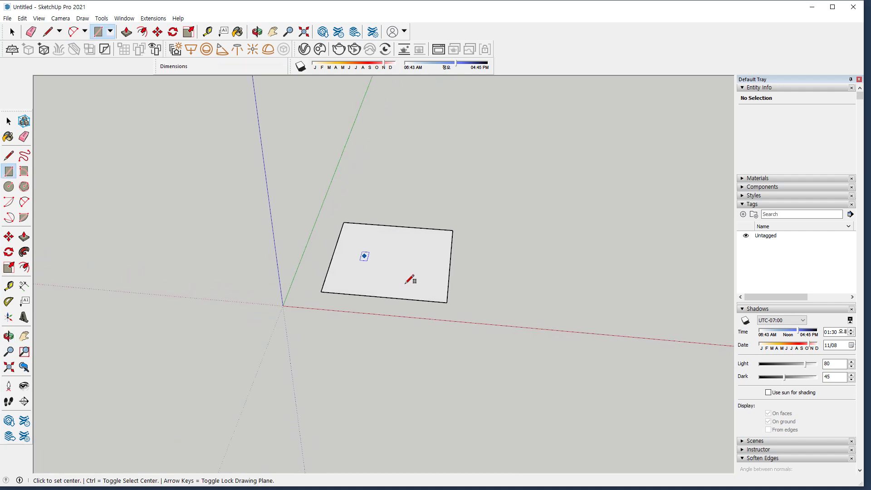
{"action": "key", "text": "space"}
{"action": "left_click_drag", "start_coordinate": [250, 194], "coordinate": [506, 380]}
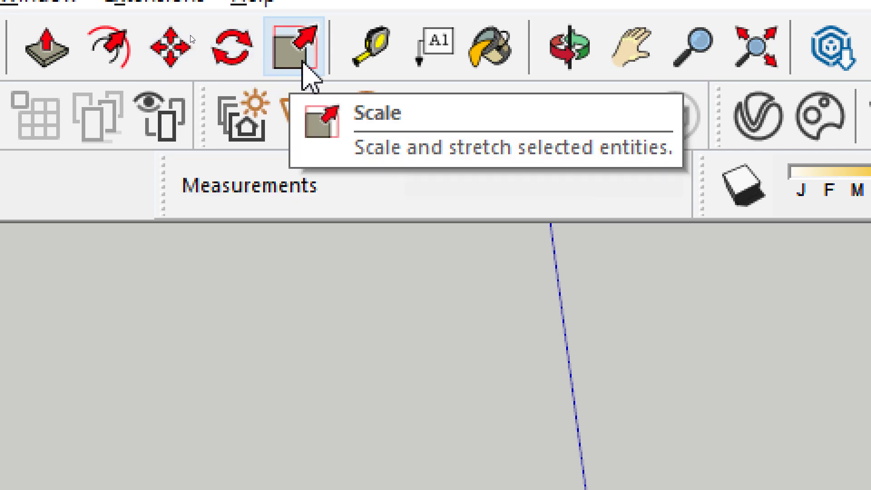
Alternate between the Move, Rotate and Scale tools, finishing with Rotate active
{"action": "key", "text": "m"}
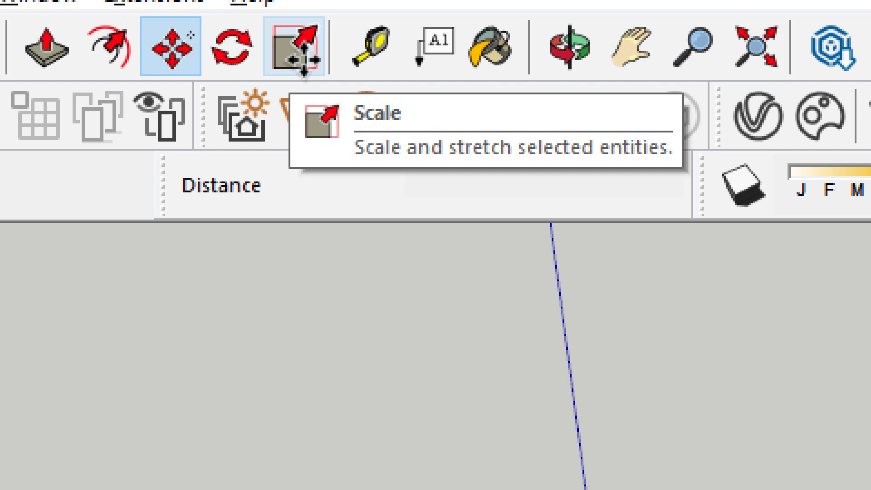
{"action": "key", "text": "q"}
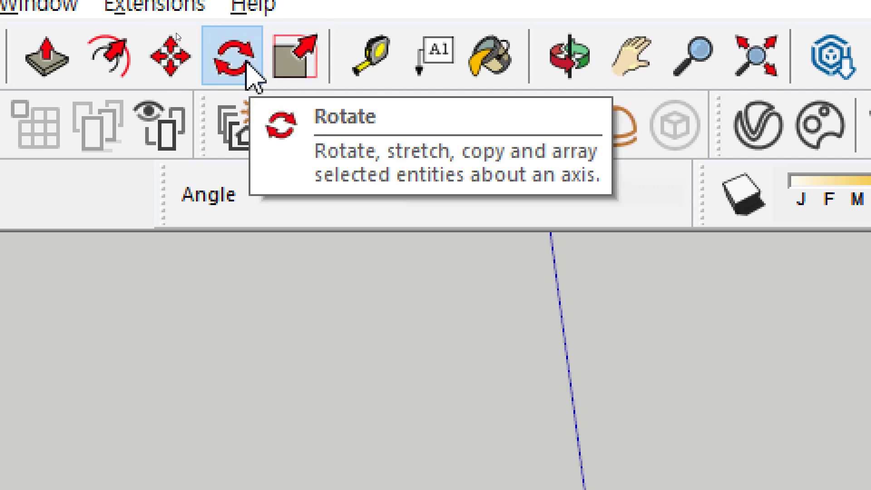
{"action": "key", "text": "s"}
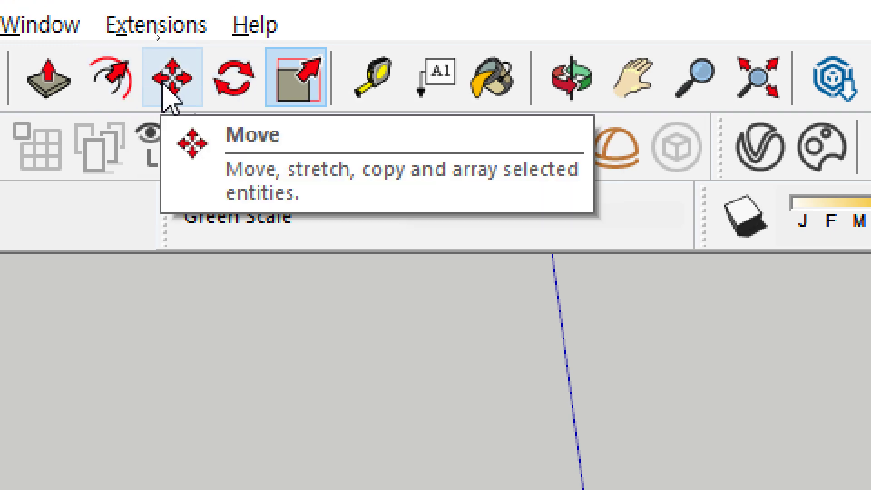
{"action": "left_click", "coordinate": [164, 86]}
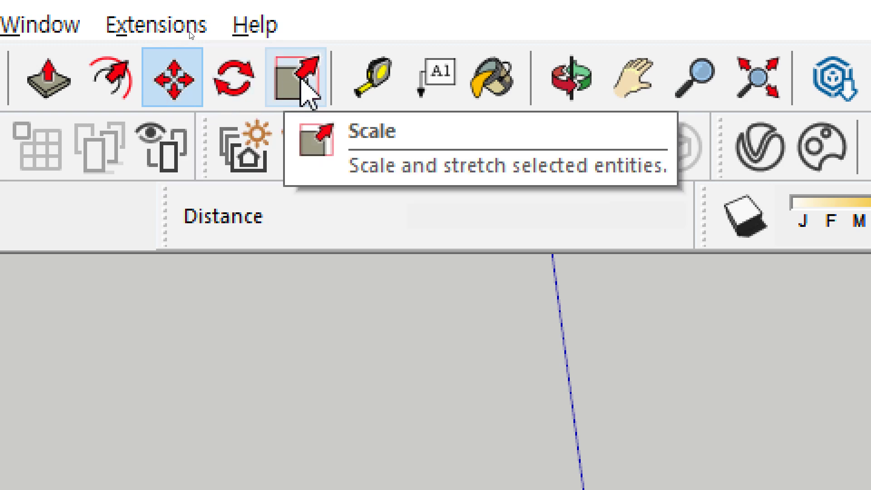
{"action": "left_click", "coordinate": [303, 86]}
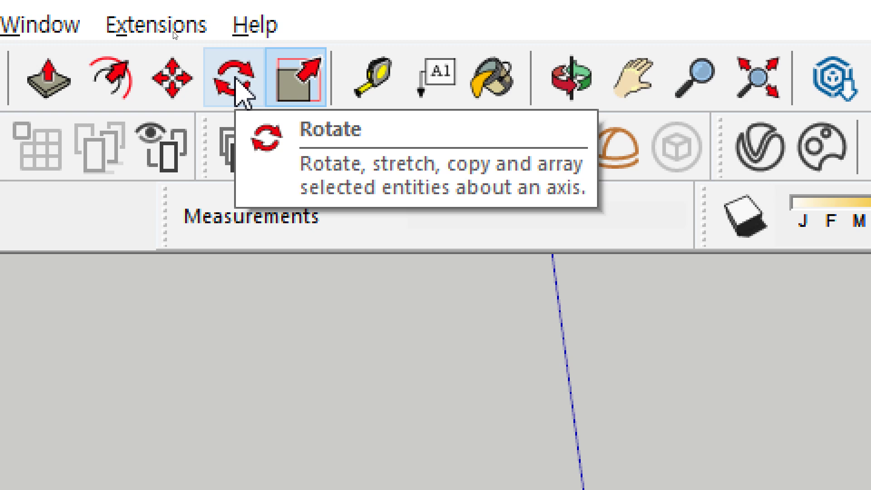
{"action": "left_click", "coordinate": [235, 79]}
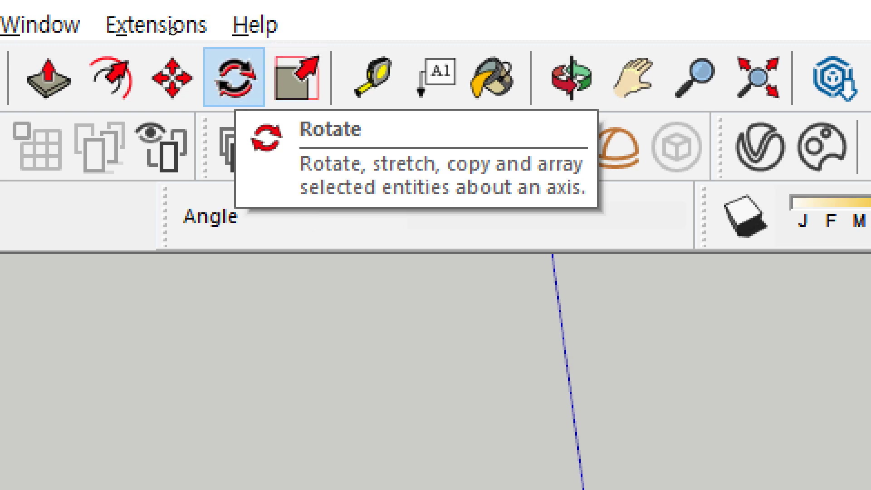
Activate the Rectangle and Circle tools in turn, and return to the Rotate tool
{"action": "key", "text": "r"}
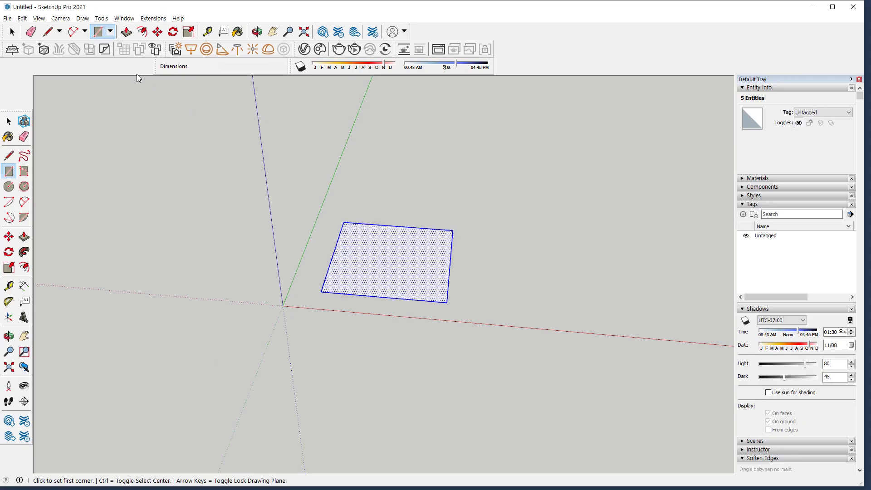
{"action": "key", "text": "c"}
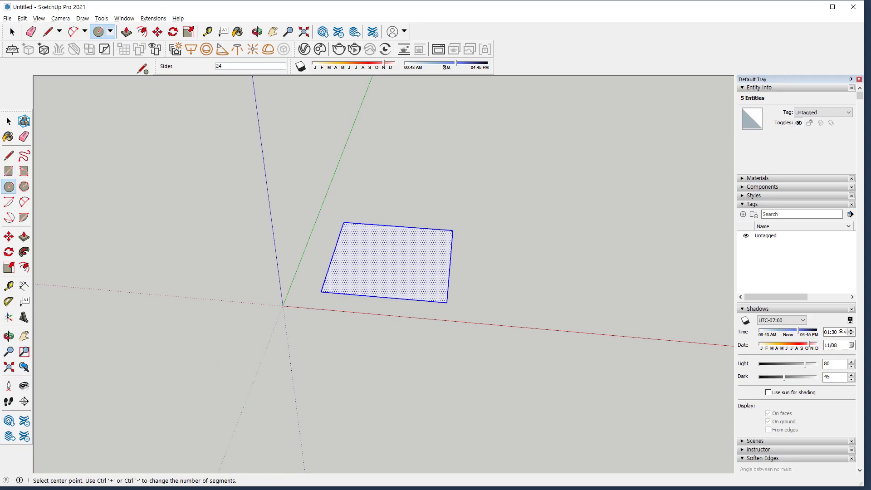
{"action": "key", "text": "r"}
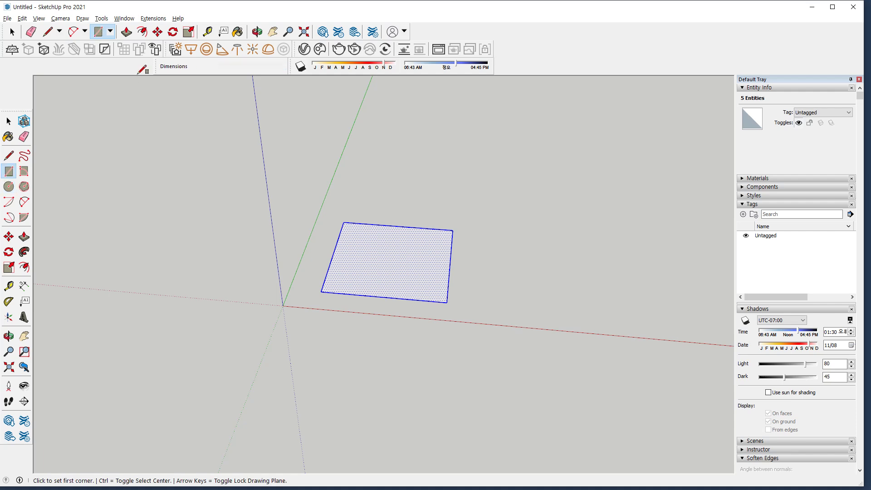
{"action": "left_click", "coordinate": [171, 33]}
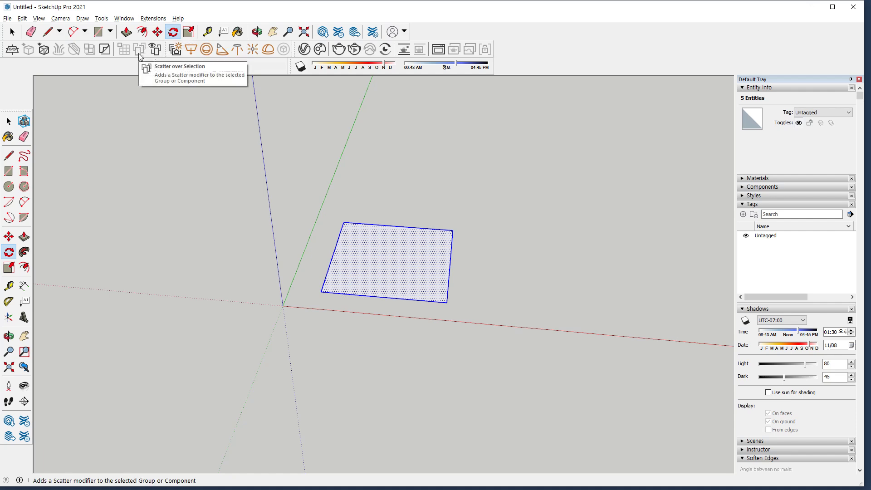
Move the selected rectangle about 176 mm away on the ground, and snap its near corner onto the origin
{"action": "key", "text": "space"}
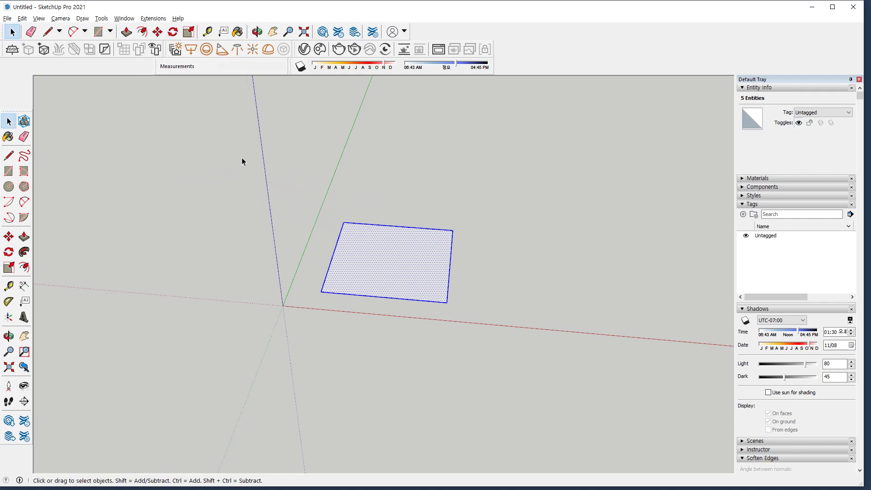
{"action": "left_click_drag", "start_coordinate": [243, 151], "coordinate": [499, 378]}
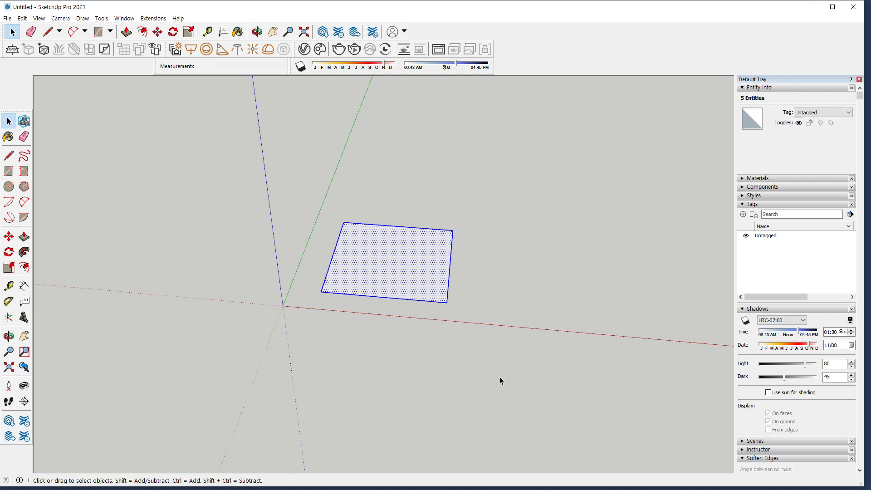
{"action": "left_click", "coordinate": [158, 32]}
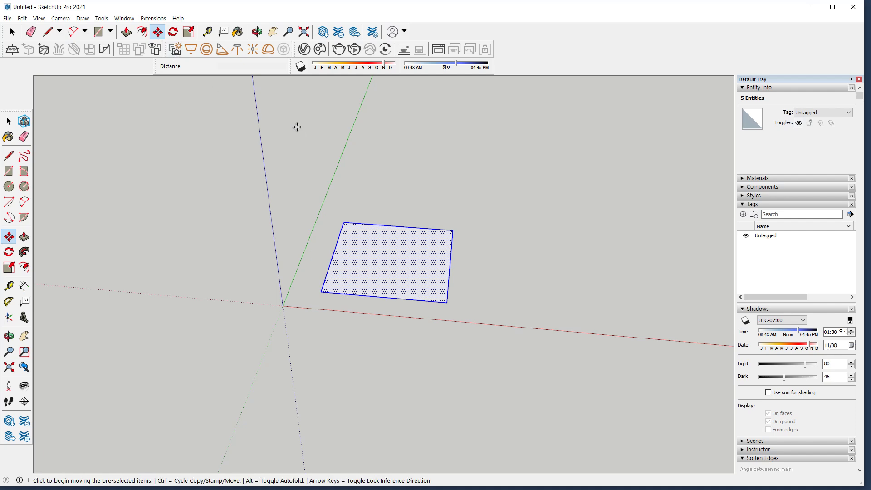
{"action": "left_click", "coordinate": [321, 289]}
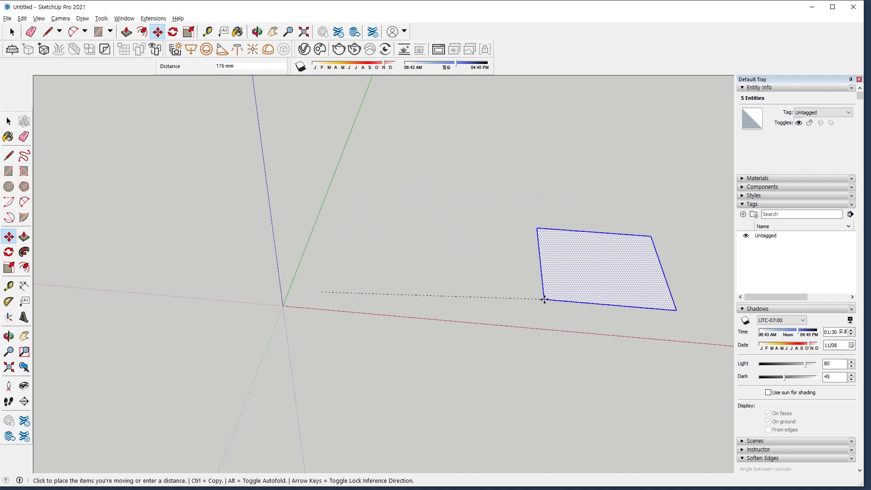
{"action": "left_click", "coordinate": [544, 311]}
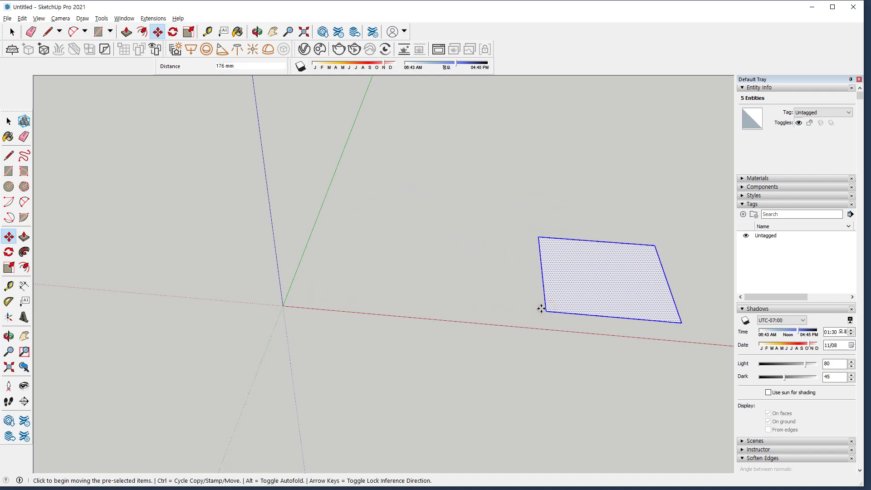
{"action": "left_click", "coordinate": [546, 311]}
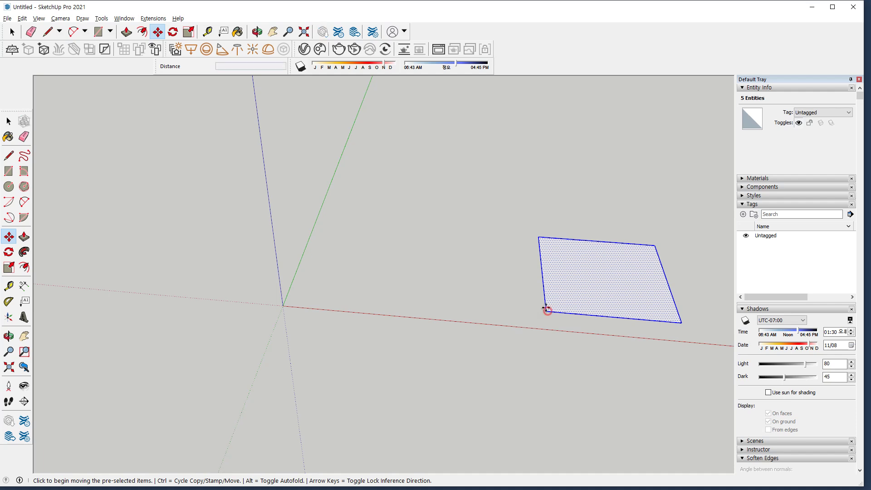
{"action": "left_click", "coordinate": [283, 306]}
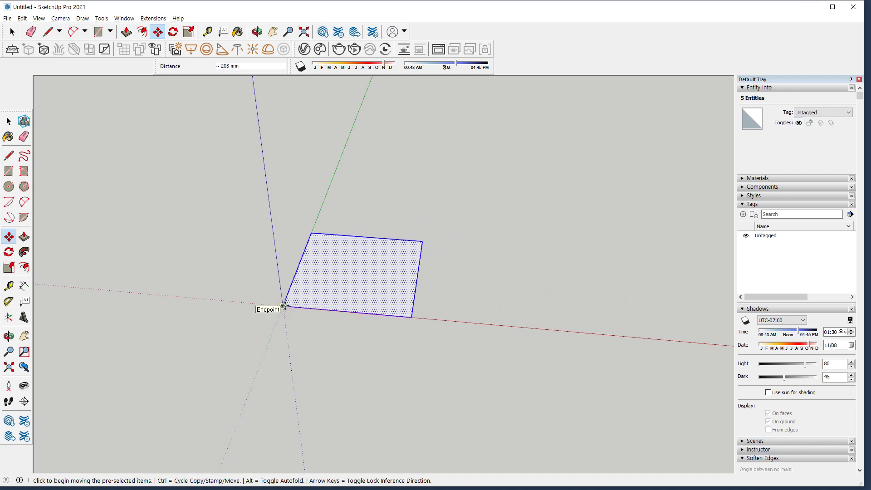
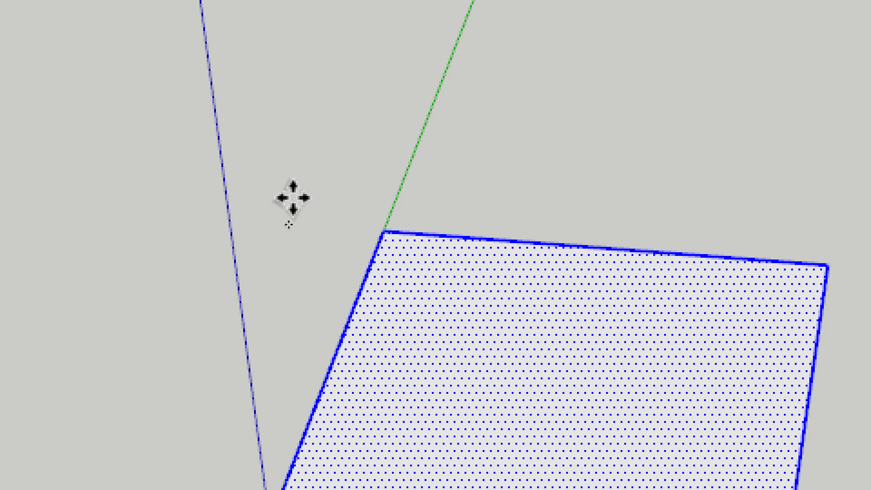
Set the Move tool to copy mode and place a copy of the rectangle about 147 mm along the red axis from the origin
{"action": "left_click", "coordinate": [273, 161]}
{"action": "key", "text": "Escape"}
{"action": "key", "text": "ctrl"}
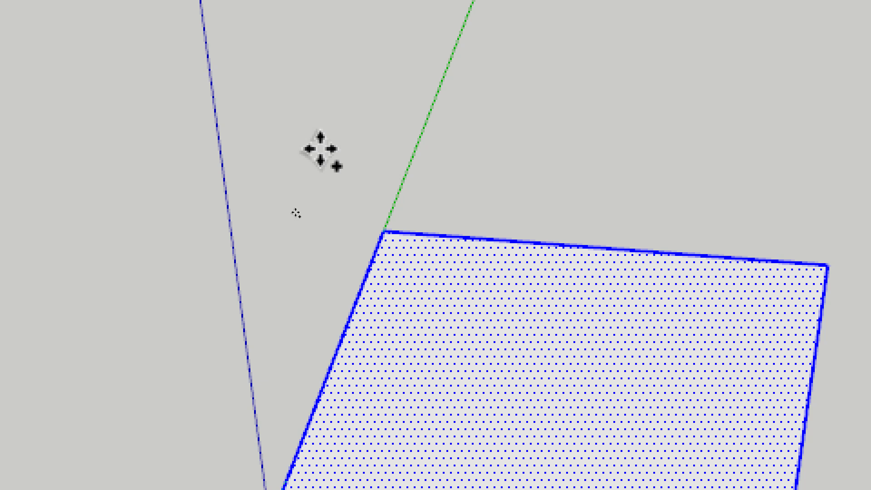
{"action": "key", "text": "alt"}
{"action": "key", "text": "alt"}
{"action": "key", "text": "ctrl"}
{"action": "key", "text": "alt"}
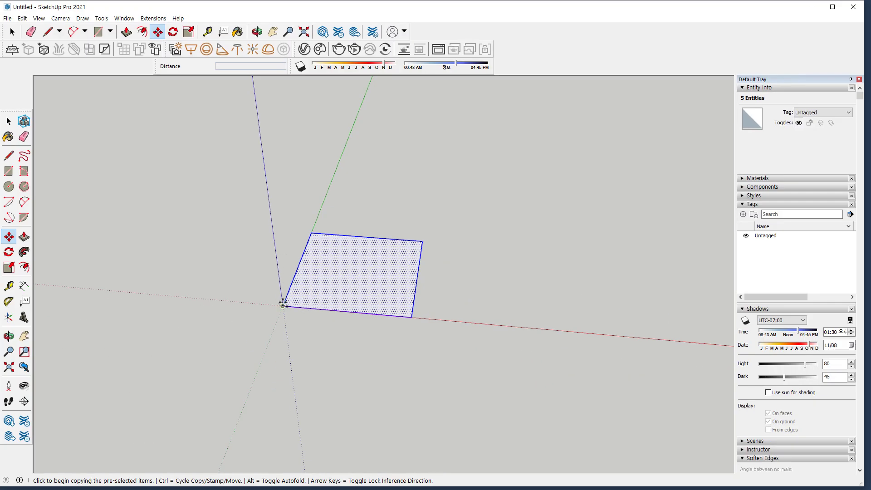
{"action": "left_click", "coordinate": [282, 304]}
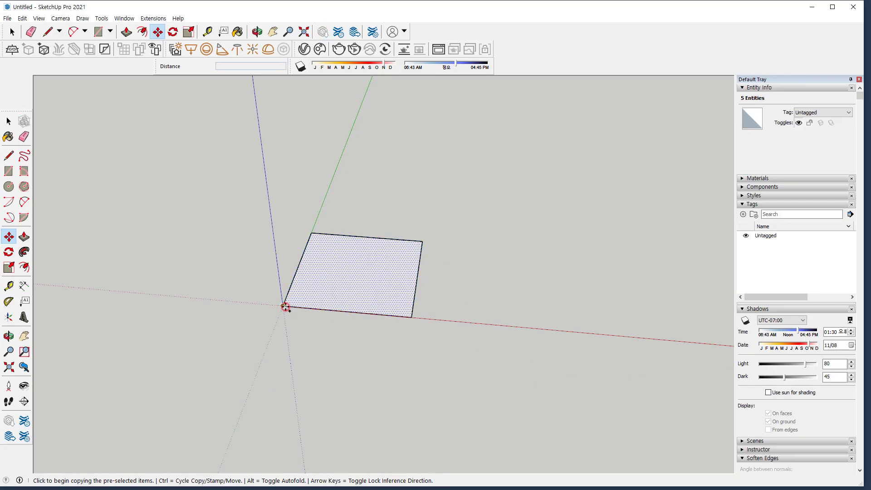
{"action": "left_click", "coordinate": [475, 323]}
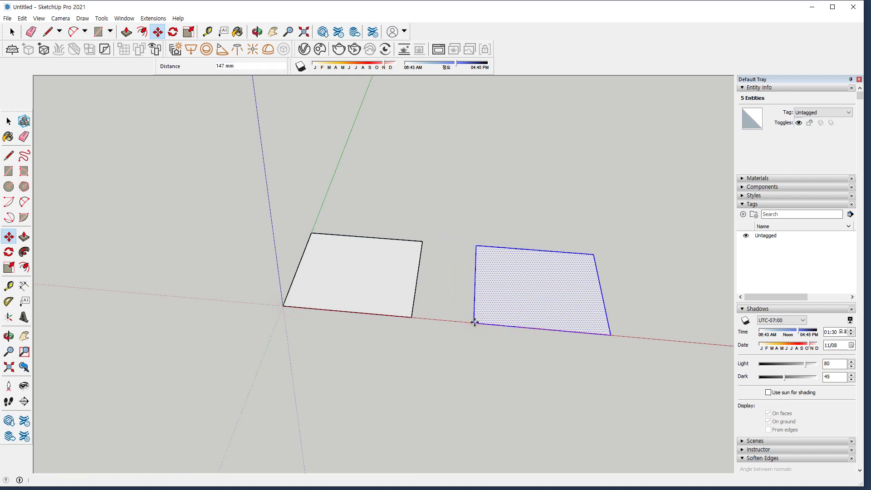
Select both rectangles and copy them together about 152 mm along the green axis
{"action": "scroll", "coordinate": [494, 352], "scroll_direction": "down", "scroll_amount": 2}
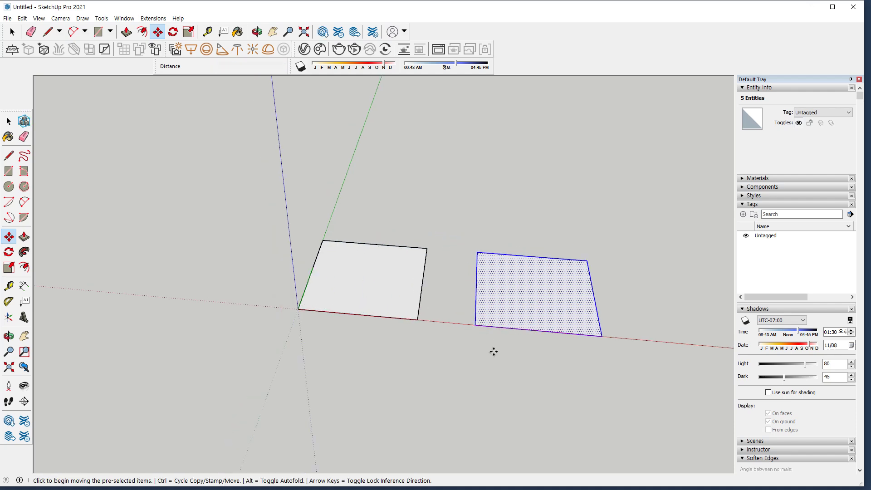
{"action": "middle_click_drag", "start_coordinate": [487, 312], "coordinate": [443, 322], "text": "shift"}
{"action": "key", "text": "space"}
{"action": "left_click_drag", "start_coordinate": [218, 214], "coordinate": [630, 393]}
{"action": "key", "text": "m"}
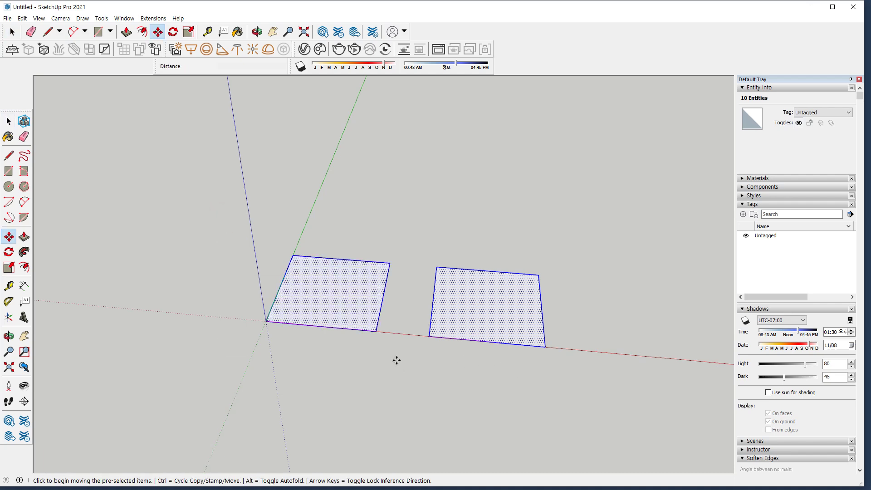
{"action": "left_click", "coordinate": [376, 331]}
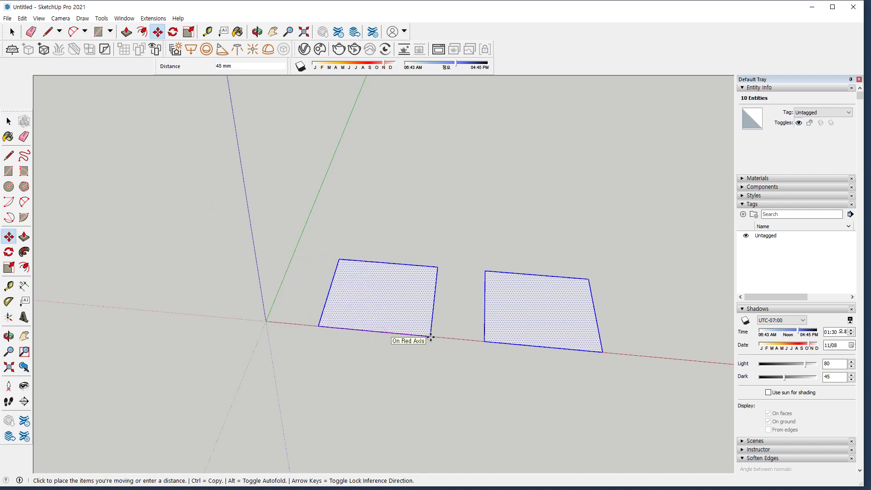
{"action": "key", "text": "ctrl"}
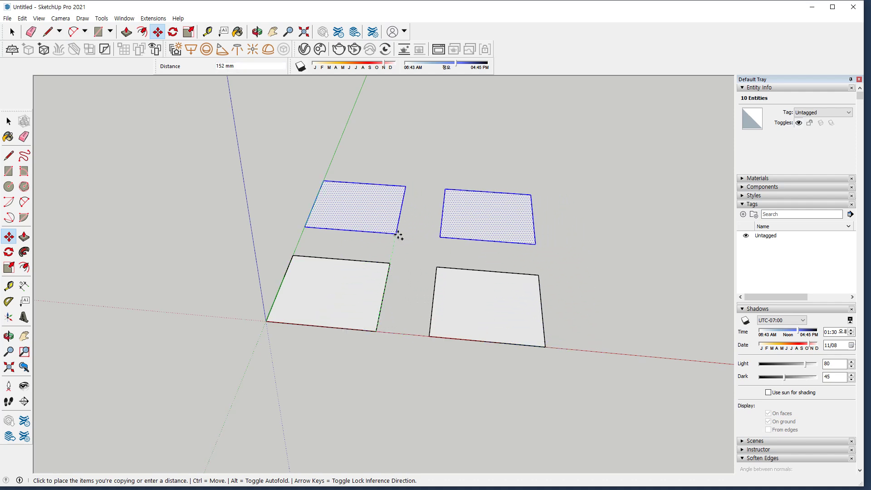
{"action": "left_click", "coordinate": [398, 235]}
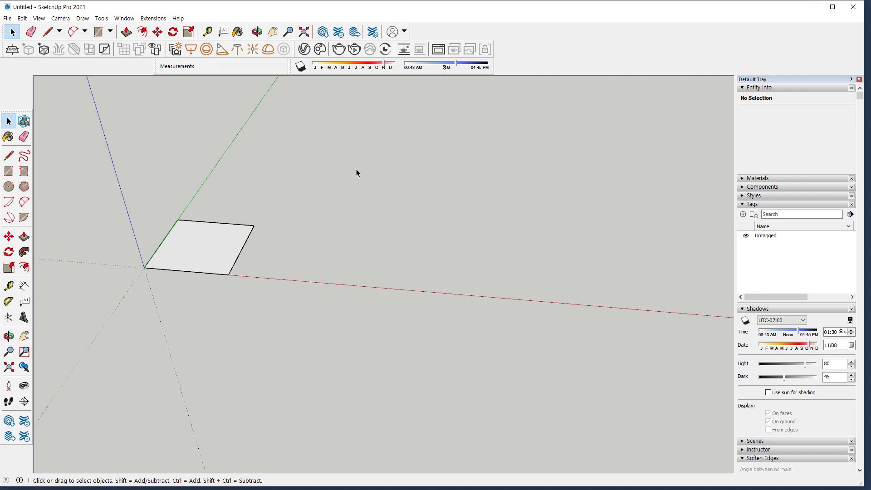
Copy the whole rectangle from its origin corner about 183 mm along the red axis
{"action": "left_click_drag", "start_coordinate": [330, 160], "coordinate": [89, 311]}
{"action": "key", "text": "m"}
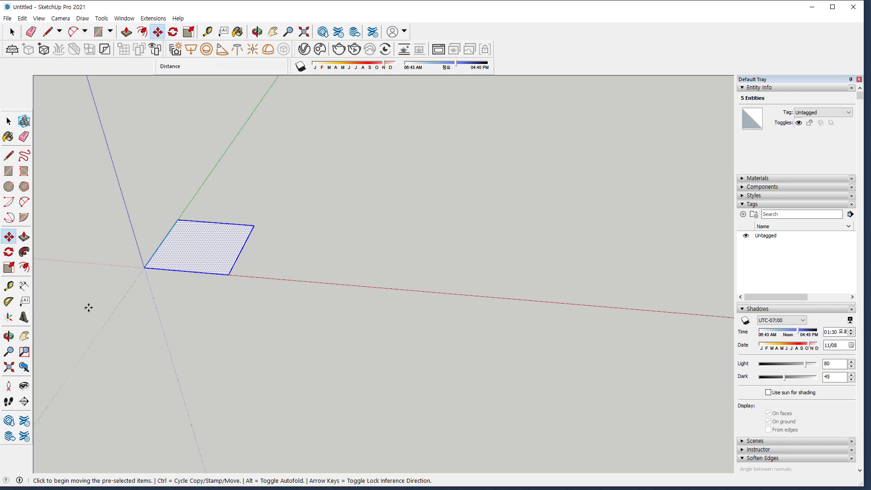
{"action": "left_click", "coordinate": [142, 268]}
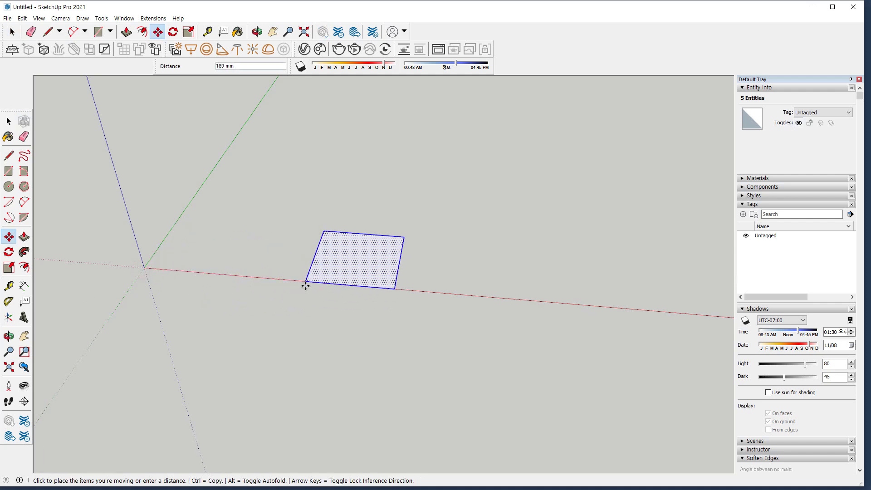
{"action": "key", "text": "ctrl"}
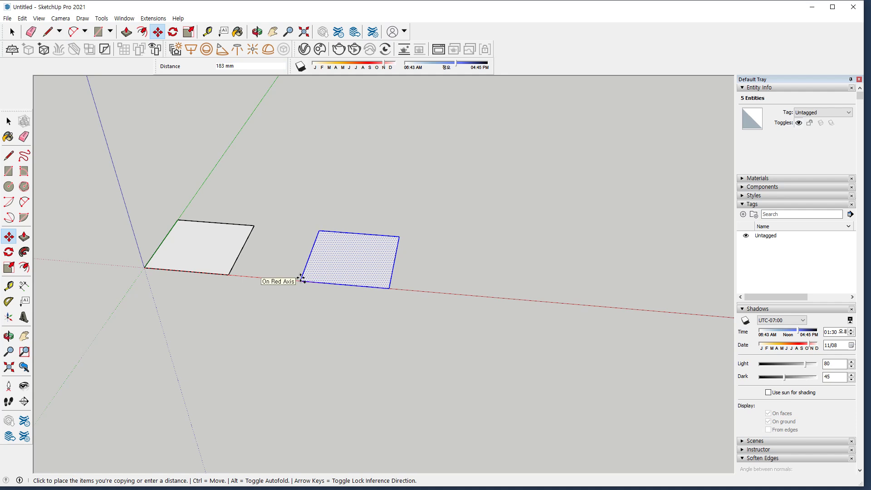
{"action": "left_click", "coordinate": [300, 278]}
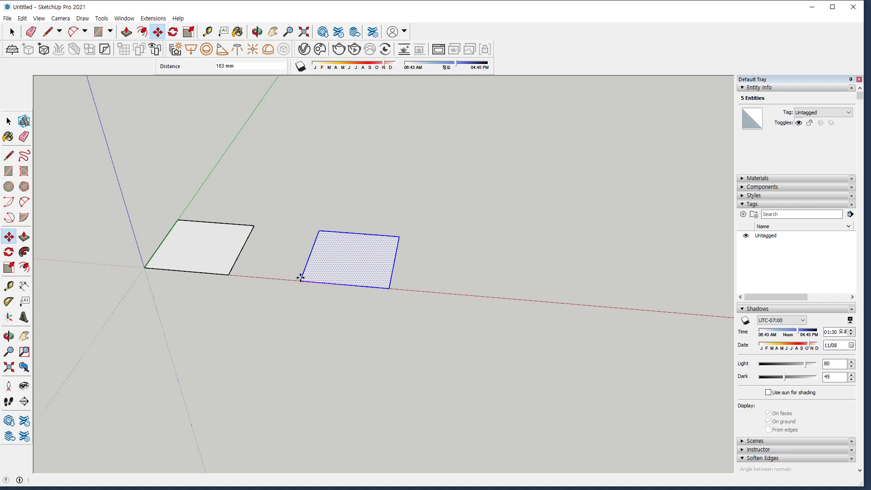
Repeat the 183 mm copy five times with *5, and undo the row of rectangles
{"action": "type", "text": "*"}
{"action": "key", "text": "Return"}
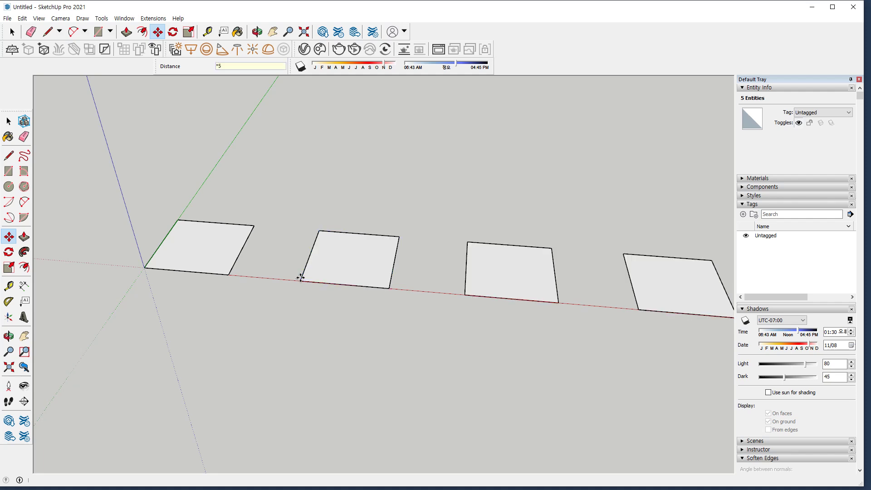
{"action": "scroll", "coordinate": [300, 278], "scroll_direction": "down", "scroll_amount": 4}
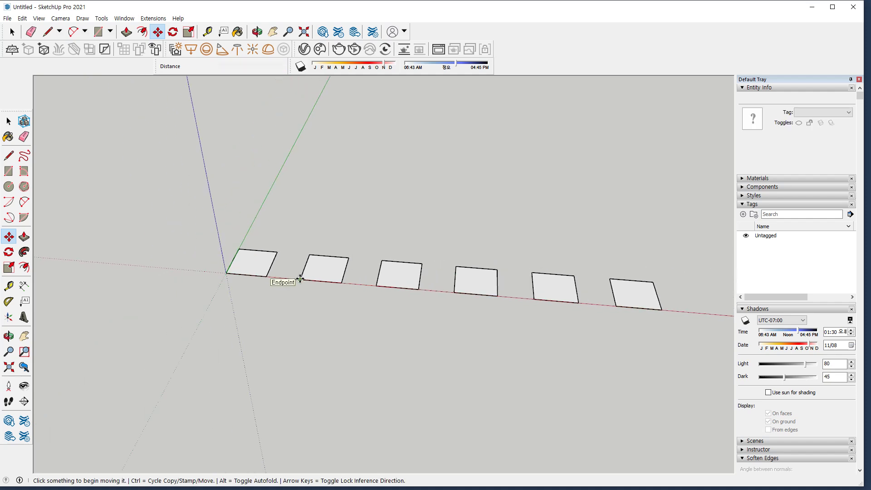
{"action": "middle_click_drag", "start_coordinate": [372, 243], "coordinate": [280, 255], "text": "shift"}
{"action": "key", "text": "ctrl+z"}
Select the rectangle again and copy it from the origin about 202 mm along the red axis
{"action": "key", "text": "space"}
{"action": "left_click_drag", "start_coordinate": [230, 233], "coordinate": [177, 280]}
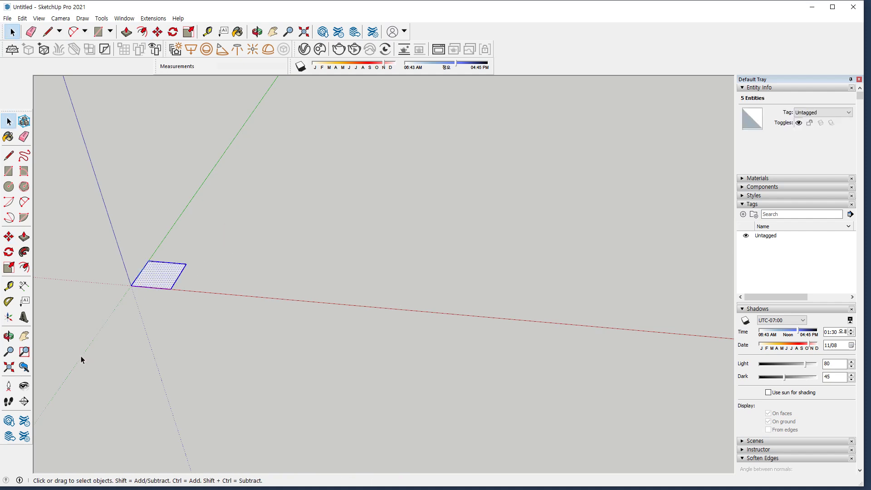
{"action": "key", "text": "m"}
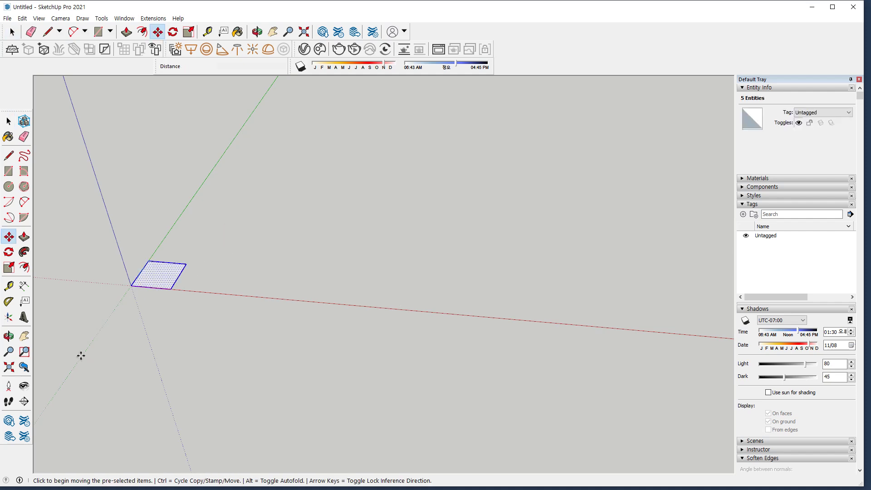
{"action": "left_click", "coordinate": [131, 286]}
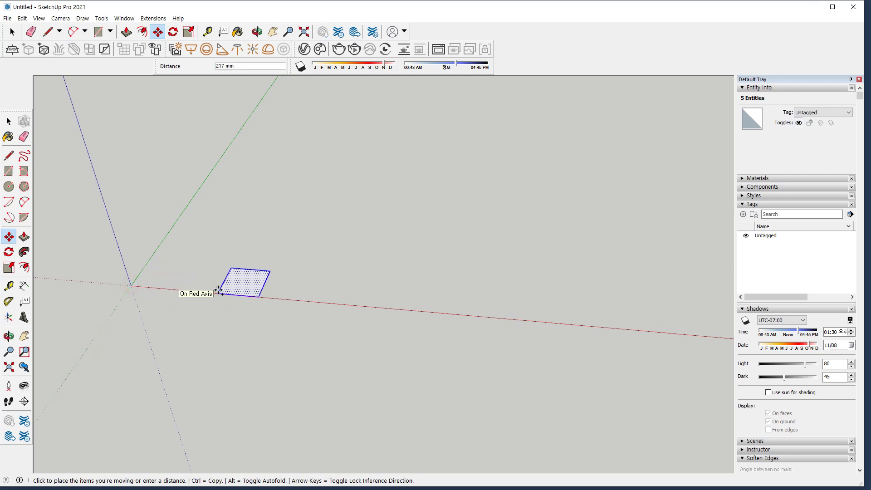
{"action": "key", "text": "ctrl"}
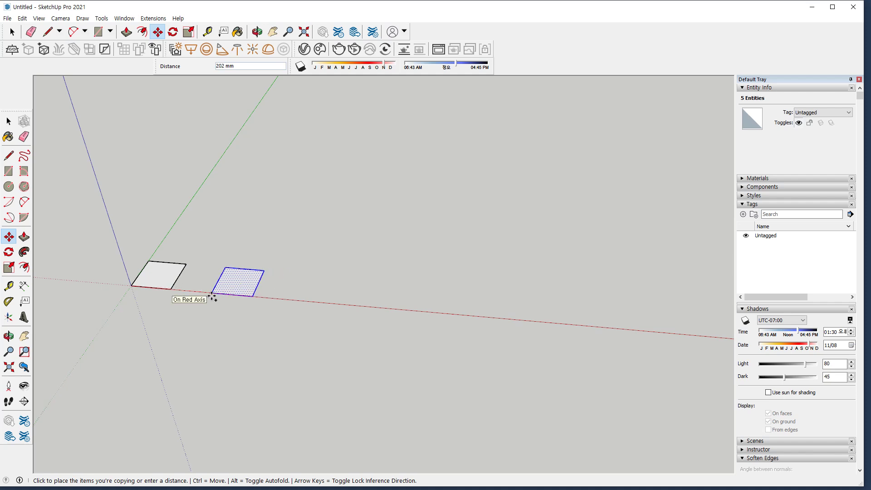
{"action": "left_click", "coordinate": [212, 296]}
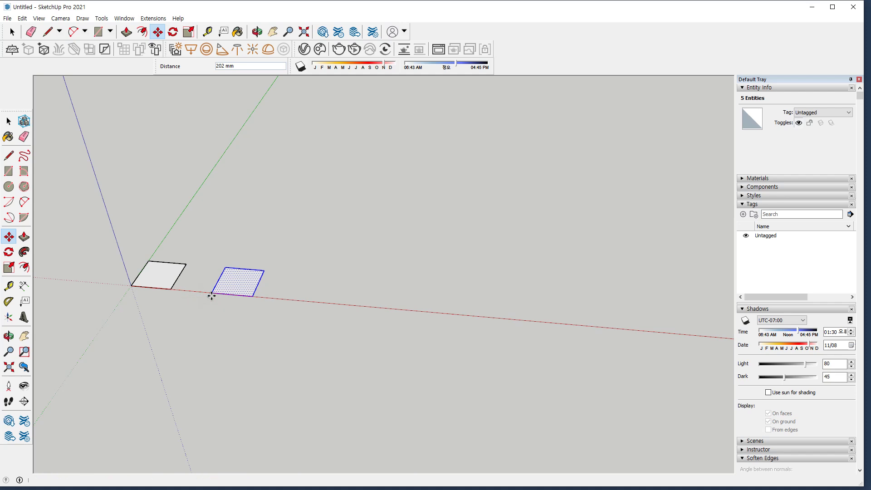
Multiply the 202 mm copy into five copies with *5, and undo the array
{"action": "type", "text": "*5"}
{"action": "key", "text": "Return"}
{"action": "key", "text": "Escape"}
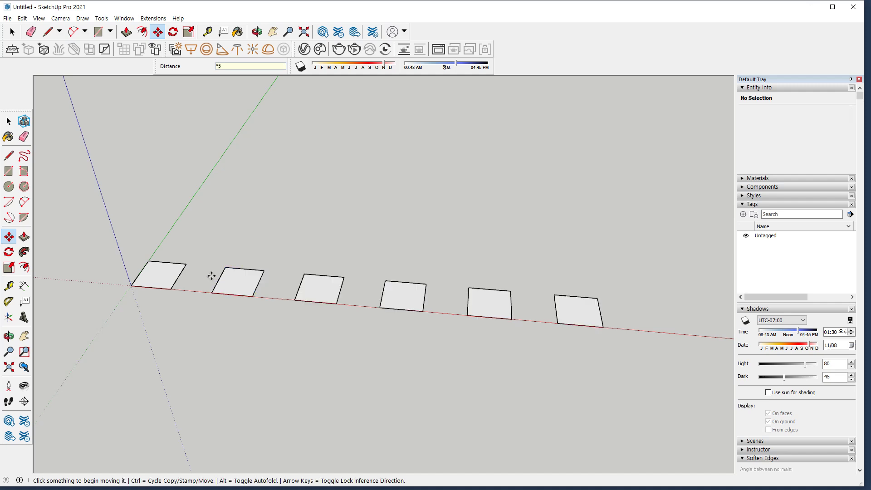
{"action": "mouse_move", "coordinate": [224, 245]}
{"action": "left_mouse_down"}
{"action": "mouse_move", "coordinate": [166, 340]}
{"action": "mouse_move", "coordinate": [306, 323]}
{"action": "mouse_move", "coordinate": [645, 334]}
{"action": "left_mouse_up"}
{"action": "left_click_drag", "start_coordinate": [632, 287], "coordinate": [640, 365]}
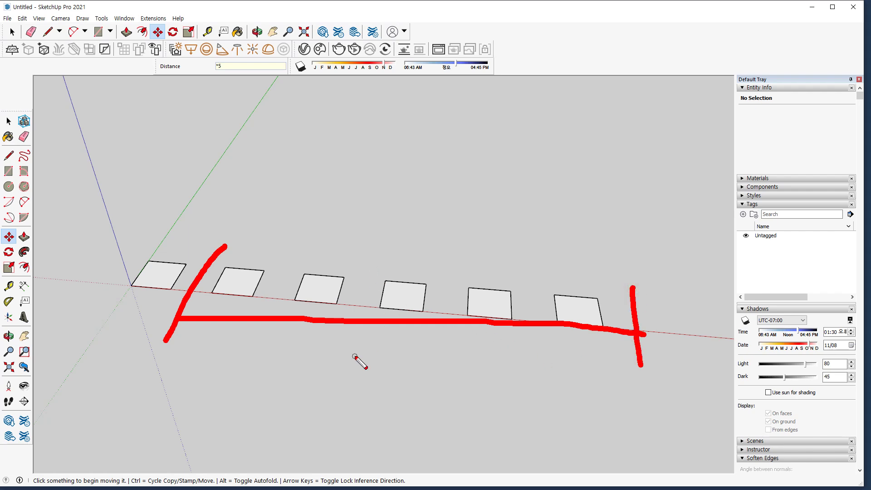
{"action": "key", "text": "Escape"}
{"action": "key", "text": "ctrl+z"}
Copy the rectangle from its near corner on the red axis about 1058 mm along that axis
{"action": "key", "text": "space"}
{"action": "left_click_drag", "start_coordinate": [109, 219], "coordinate": [207, 338]}
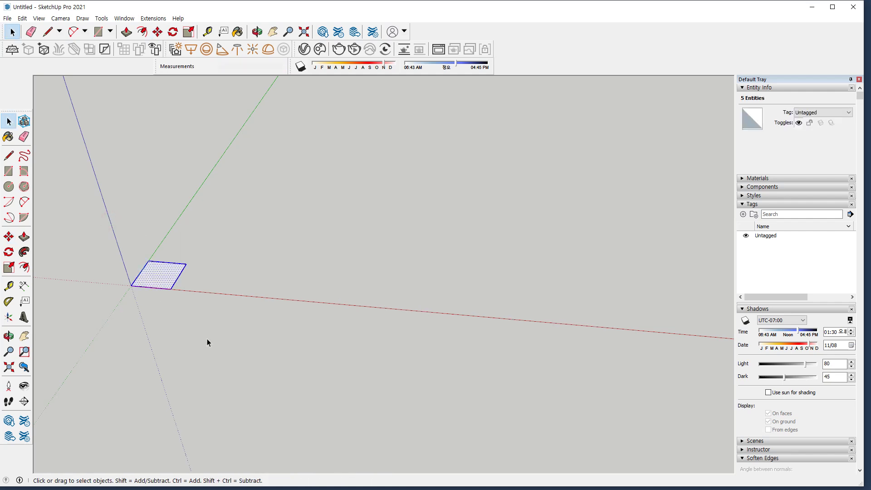
{"action": "key", "text": "m"}
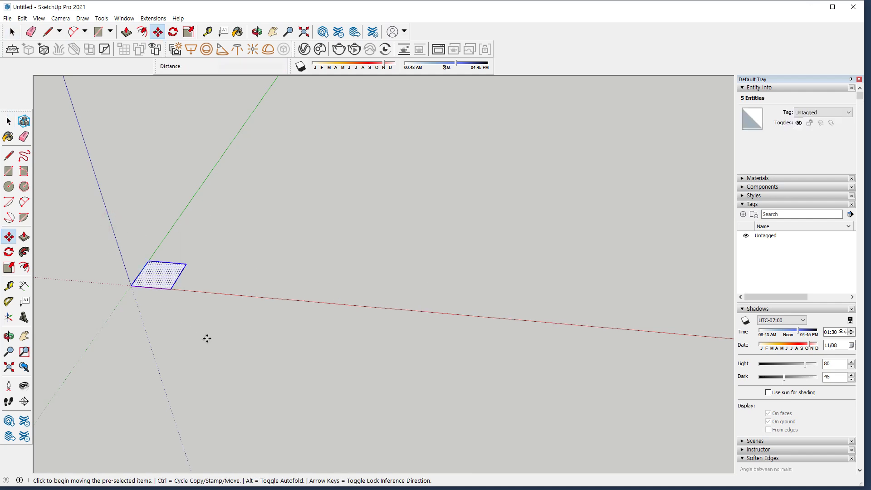
{"action": "left_click", "coordinate": [171, 288]}
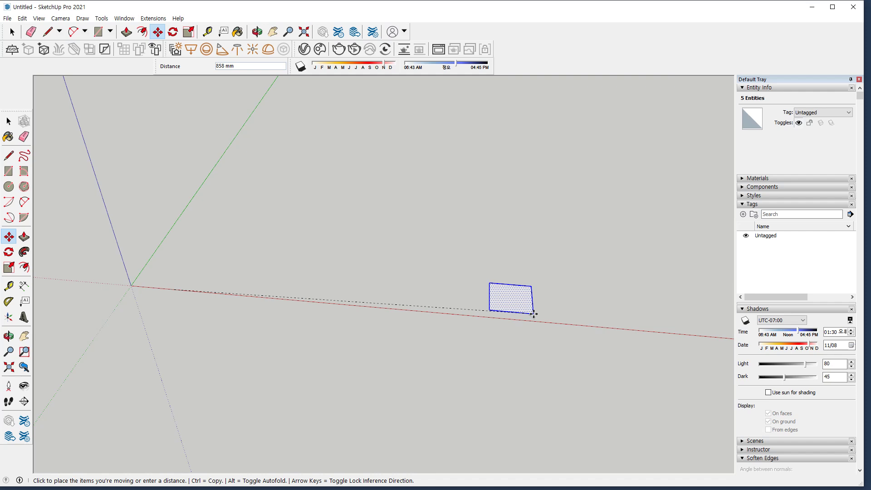
{"action": "key", "text": "ctrl"}
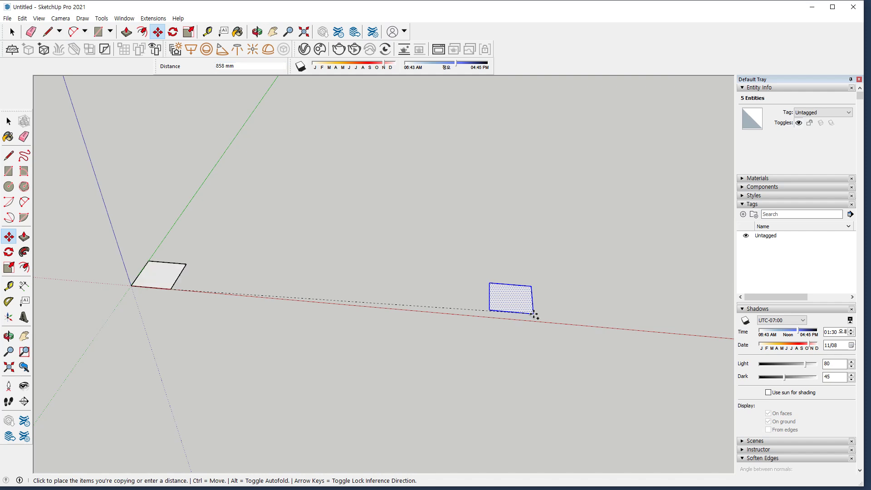
{"action": "left_click", "coordinate": [626, 326]}
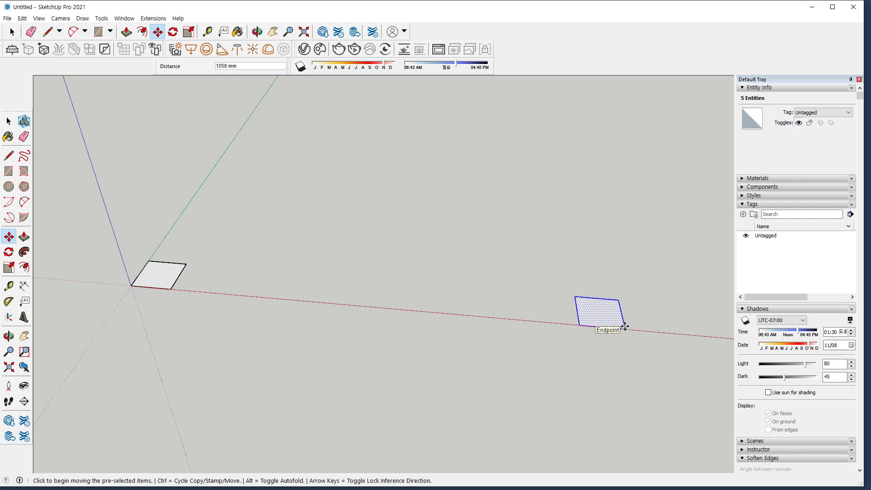
Divide the 1058 mm distance into five evenly spaced copies with /5, and undo the array
{"action": "type", "text": "/5"}
{"action": "key", "text": "Return"}
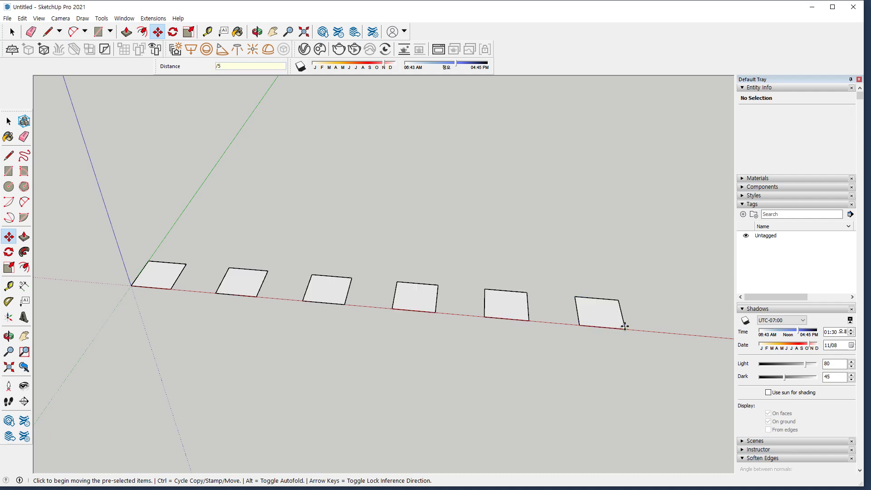
{"action": "key", "text": "ctrl+z"}
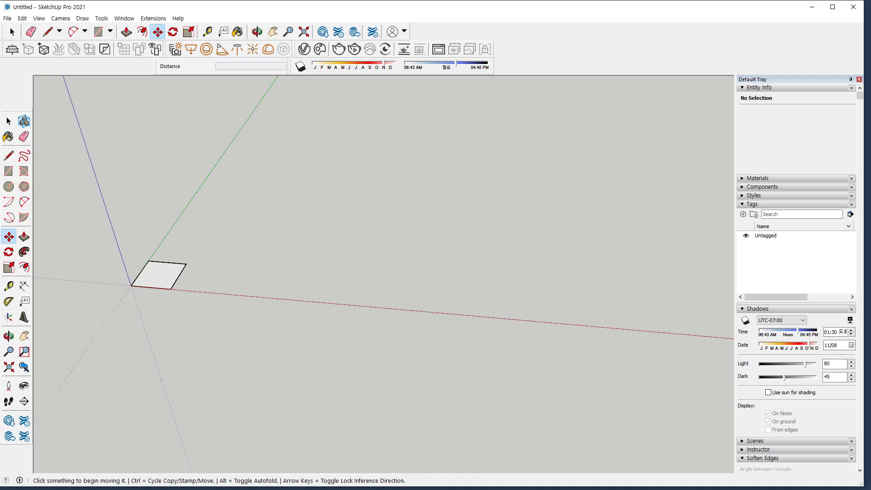
Switch to Notepad and replace all notes with the lines "*5 5*" and "/5 5/"
{"action": "key", "text": "alt+Tab"}
{"action": "key", "text": "ctrl+a"}
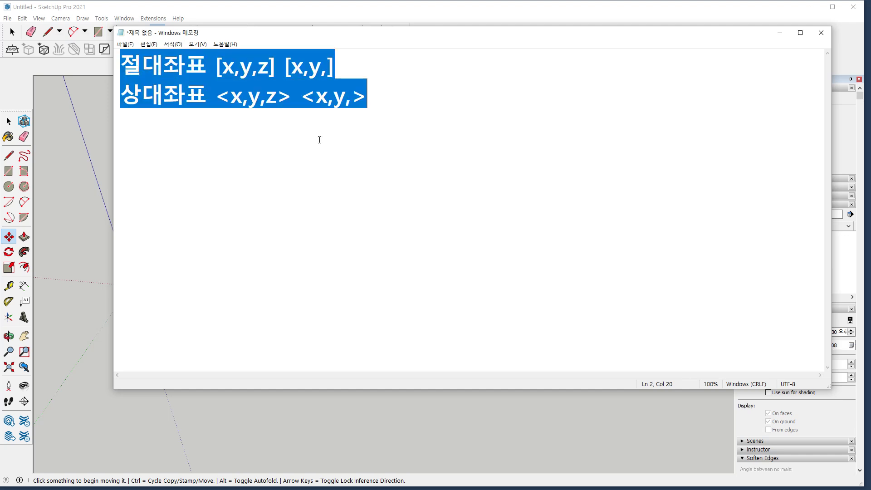
{"action": "key", "text": "BackSpace"}
{"action": "type", "text": "*5"}
{"action": "key", "text": "Return"}
{"action": "type", "text": "/5"}
{"action": "key", "text": "Up"}
{"action": "type", "text": "5*"}
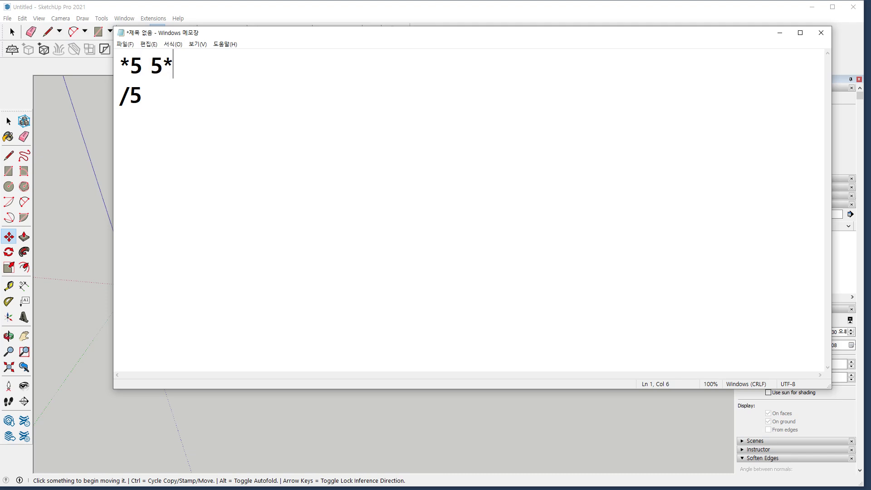
{"action": "key", "text": "Down"}
{"action": "type", "text": "5/"}
Switch back to SketchUp and copy the rectangle from the origin exactly 200 mm along the red axis
{"action": "left_click", "coordinate": [295, 26]}
{"action": "mouse_move", "coordinate": [128, 286]}
{"action": "left_mouse_down"}
{"action": "mouse_move", "coordinate": [138, 298]}
{"action": "mouse_move", "coordinate": [210, 301]}
{"action": "mouse_move", "coordinate": [259, 326]}
{"action": "mouse_move", "coordinate": [349, 312]}
{"action": "mouse_move", "coordinate": [426, 338]}
{"action": "mouse_move", "coordinate": [525, 352]}
{"action": "mouse_move", "coordinate": [614, 321]}
{"action": "left_mouse_up"}
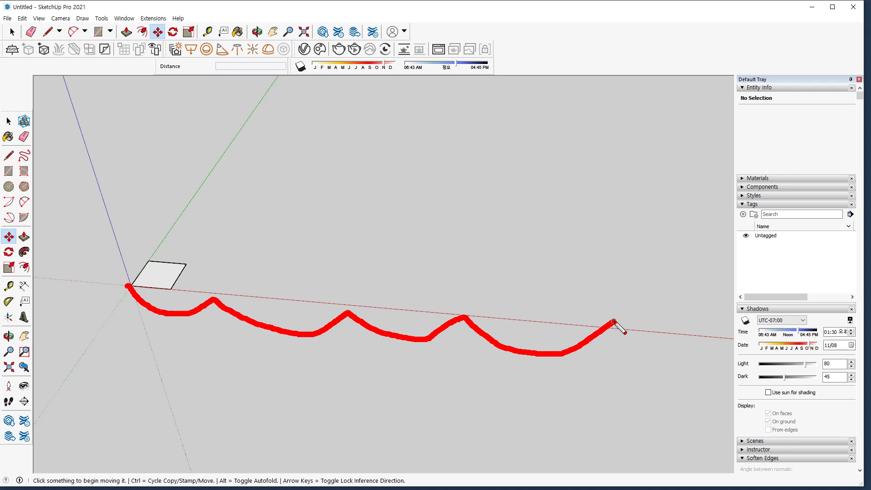
{"action": "key", "text": "ctrl+z"}
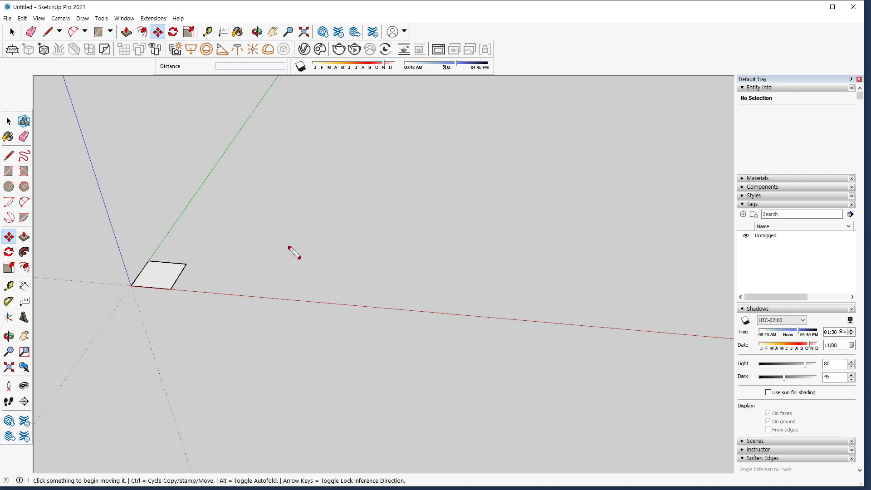
{"action": "key", "text": "ctrl"}
{"action": "key", "text": "space"}
{"action": "left_click_drag", "start_coordinate": [104, 227], "coordinate": [231, 337]}
{"action": "key", "text": "m"}
{"action": "left_click", "coordinate": [133, 289]}
{"action": "key", "text": "ctrl"}
{"action": "type", "text": "2"}
{"action": "key", "text": "Return"}
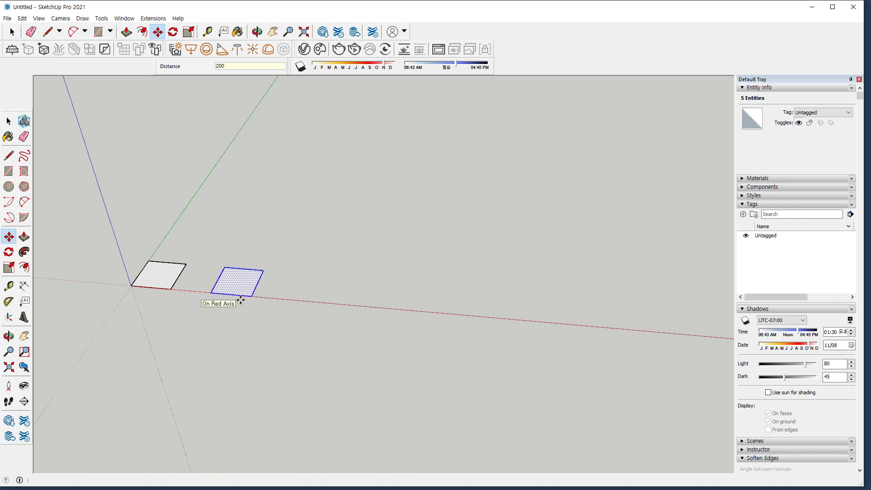
Repeat the 200 mm copy five times with *5, and undo the array
{"action": "type", "text": "*5"}
{"action": "key", "text": "Return"}
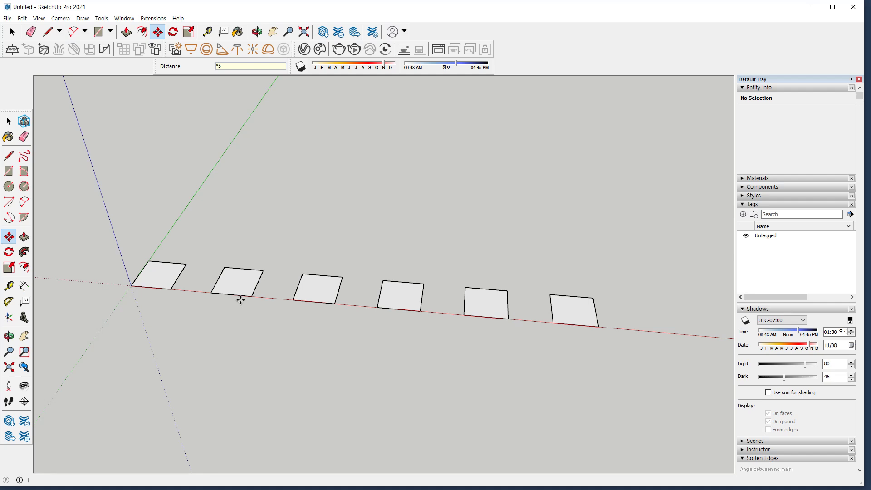
{"action": "key", "text": "ctrl+z"}
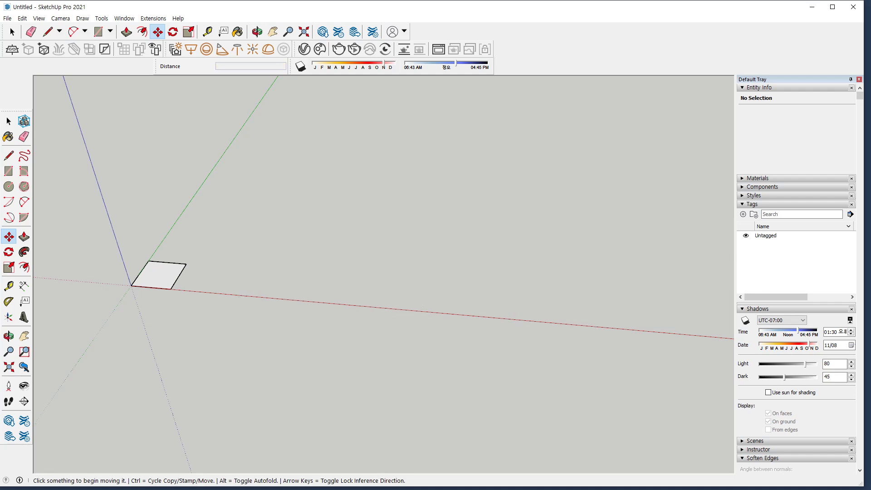
Switch to Notepad and add "- 지정된 거리만큼 복사" to the end of the "*5 5*" line
{"action": "key", "text": "alt+Tab"}
{"action": "left_click", "coordinate": [205, 61]}
{"action": "type", "text": "- 지정된 거리만큼 복사"}
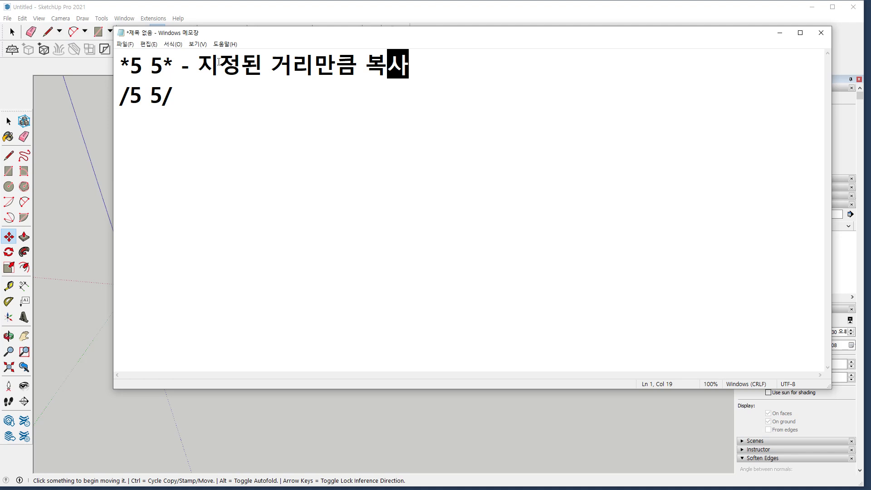
{"action": "left_click", "coordinate": [217, 3]}
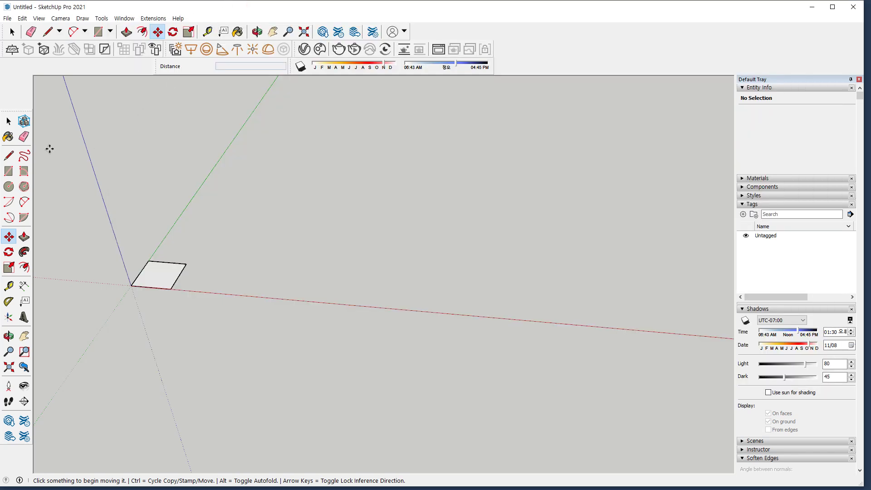
{"action": "key", "text": "alt+Tab"}
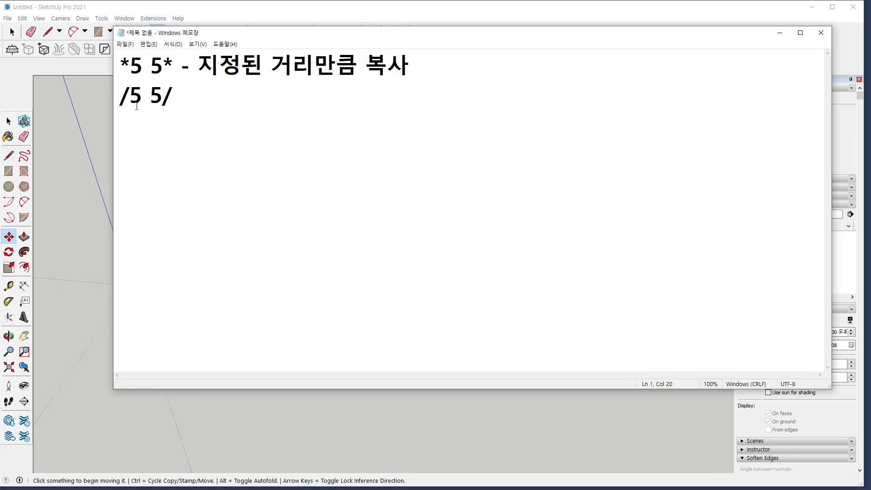
Add "- 등분 - 등간격으로 복사" to the end of the "/5 5/" line
{"action": "type", "text": "- "}
{"action": "type", "text": "em"}
{"action": "key", "text": "BackSpace"}
{"action": "key", "text": "BackSpace"}
{"action": "key", "text": "Hangul"}
{"action": "type", "text": "등ㅂㅜㄴ"}
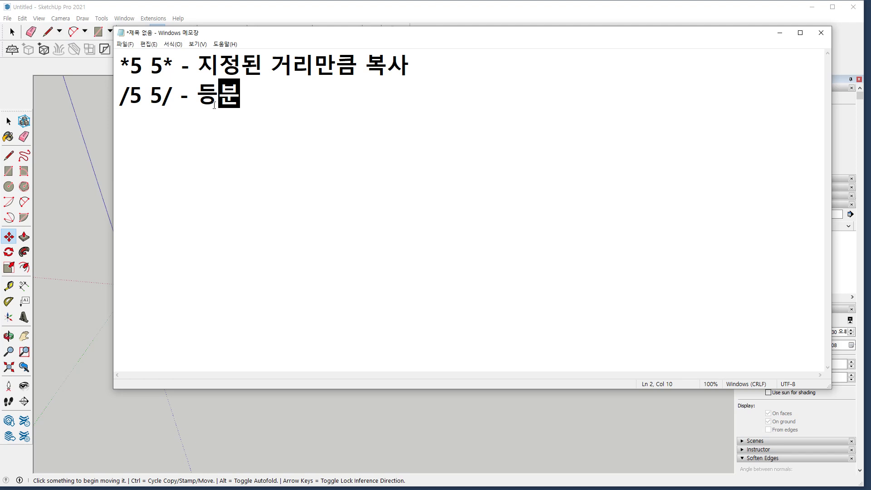
{"action": "type", "text": "- ㄷ"}
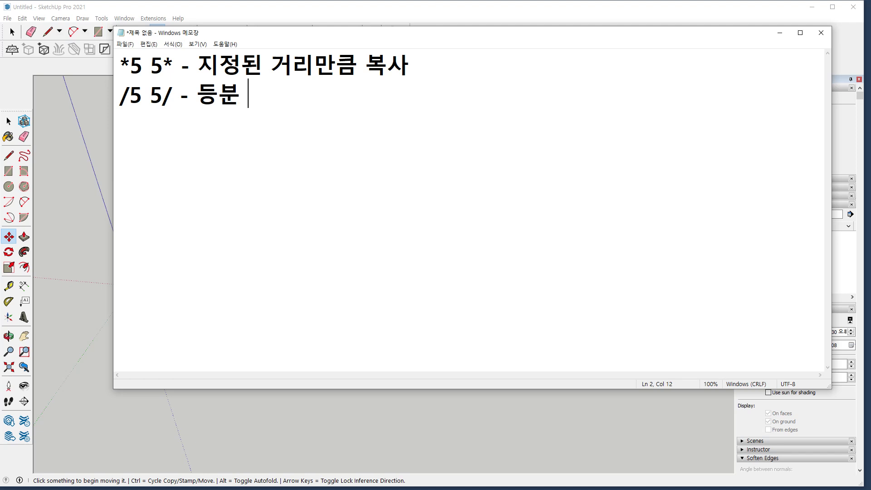
{"action": "type", "text": "ㅡㅇ간격"}
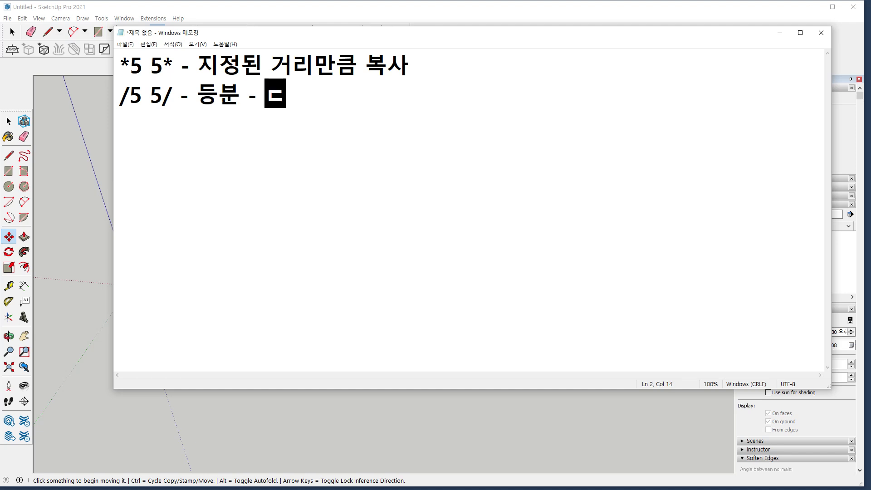
{"action": "type", "text": "으로 복사"}
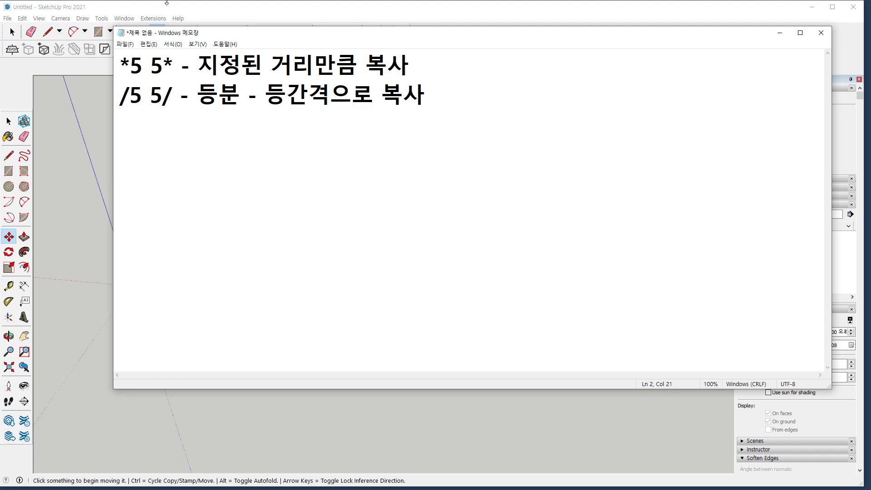
Switch back to SketchUp, copy the rectangle from the origin about 819 mm along the red axis, and divide the distance evenly with /5
{"action": "left_click", "coordinate": [224, 17]}
{"action": "key", "text": "space"}
{"action": "left_click_drag", "start_coordinate": [215, 234], "coordinate": [92, 316]}
{"action": "key", "text": "m"}
{"action": "left_click", "coordinate": [132, 281]}
{"action": "key", "text": "ctrl"}
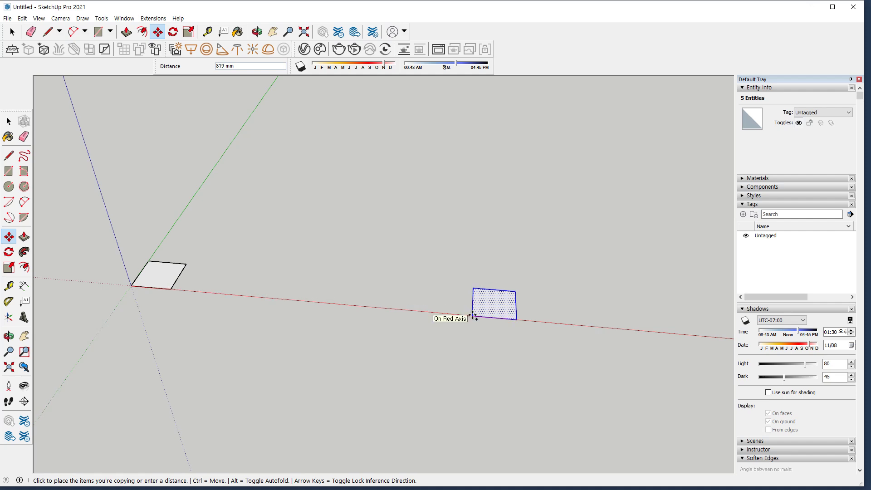
{"action": "left_click", "coordinate": [472, 315]}
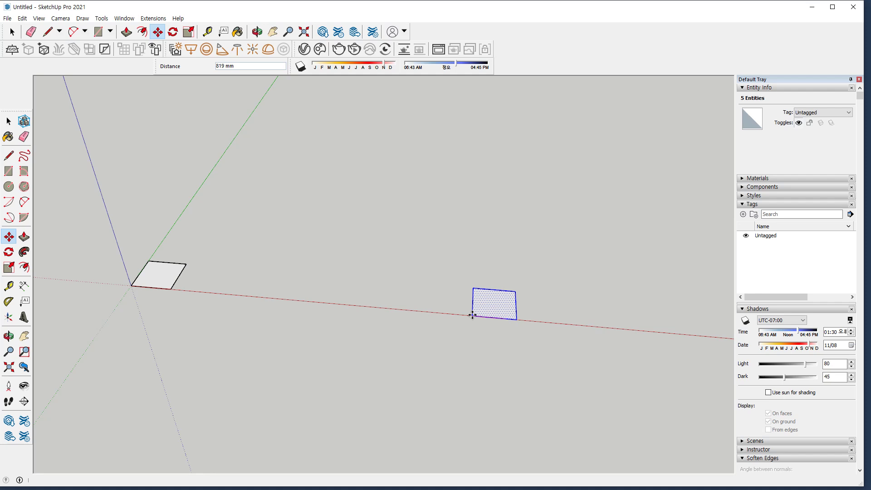
{"action": "type", "text": "/5"}
{"action": "key", "text": "Return"}
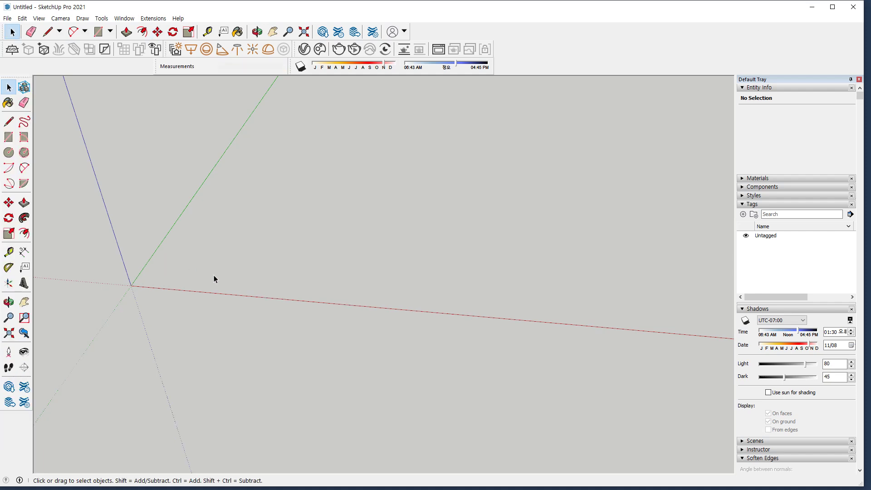
Draw a 50 × 100 mm rectangle on the ground near the origin
{"action": "key", "text": "r"}
{"action": "left_click", "coordinate": [183, 277]}
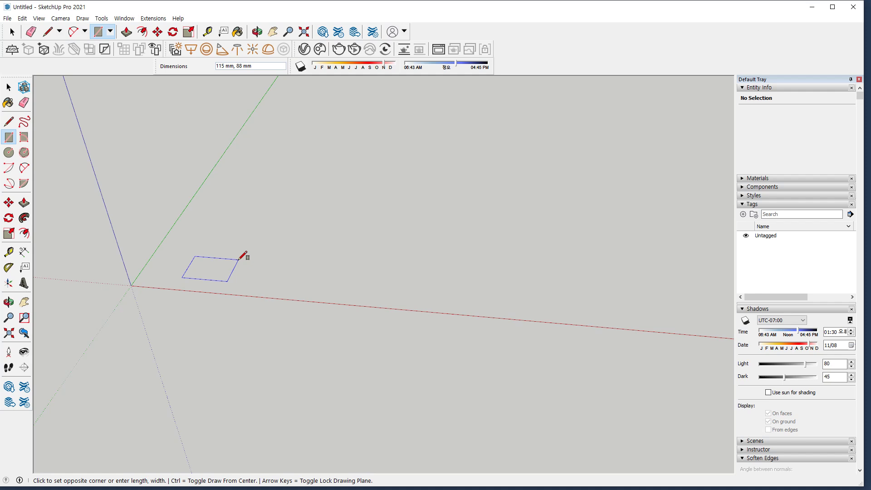
{"action": "type", "text": "50,100"}
{"action": "key", "text": "Return"}
Push/Pull the rectangle up 800 mm to form a tall post
{"action": "key", "text": "p"}
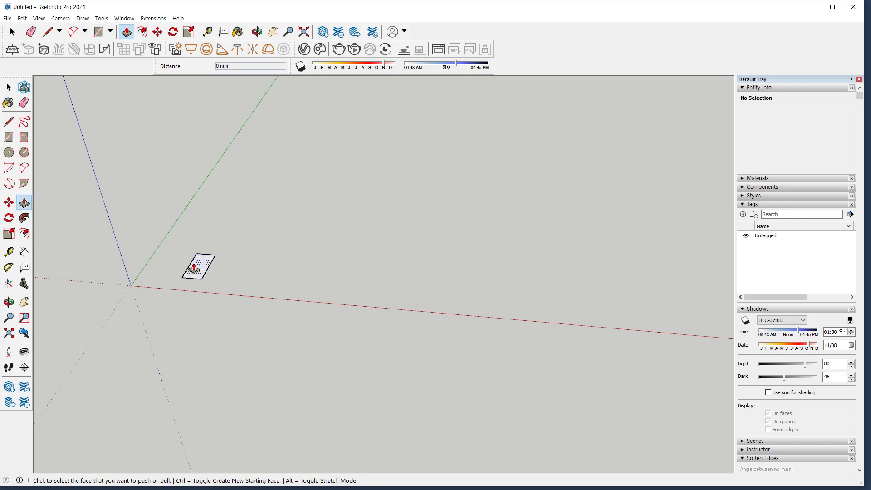
{"action": "left_click", "coordinate": [196, 265]}
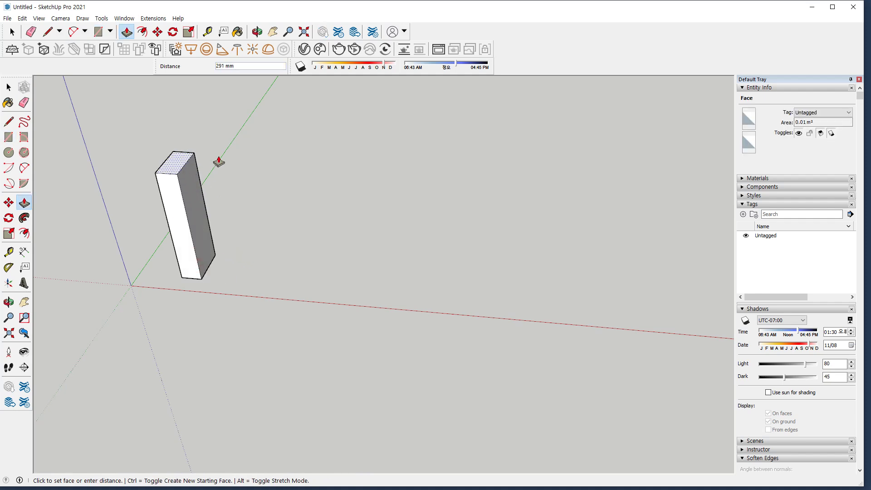
{"action": "type", "text": "800"}
{"action": "key", "text": "Return"}
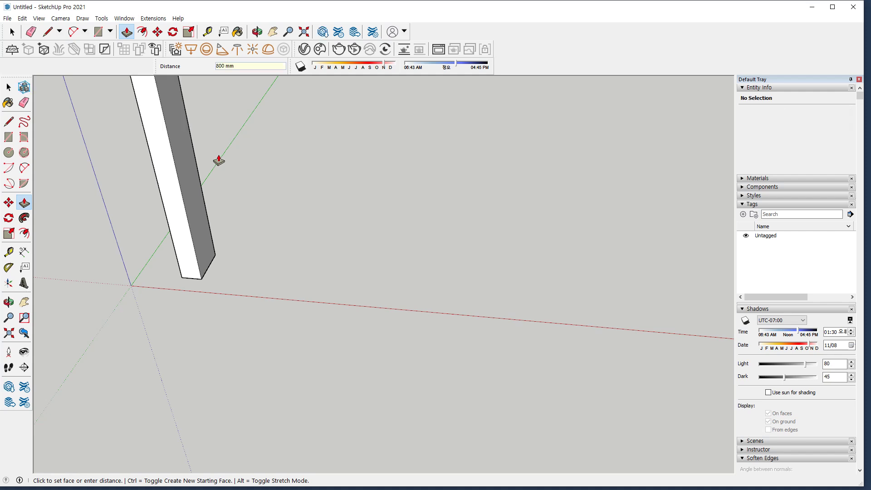
Select all of the post's connected geometry, make it a group, and activate the Move tool
{"action": "key", "text": "shift+z"}
{"action": "scroll", "coordinate": [334, 202], "scroll_direction": "down", "scroll_amount": 2}
{"action": "key", "text": "space"}
{"action": "middle_click_drag", "start_coordinate": [335, 277], "coordinate": [363, 297], "text": "shift"}
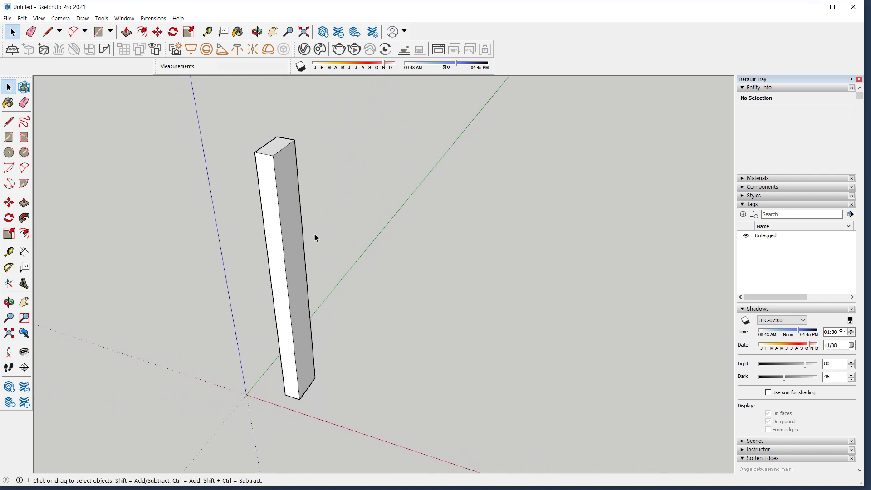
{"action": "triple_click", "coordinate": [285, 178]}
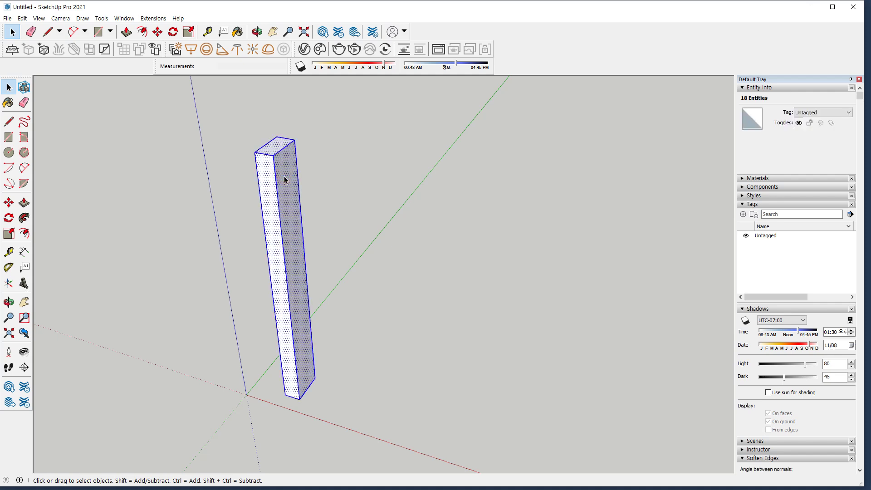
{"action": "right_click", "coordinate": [281, 158]}
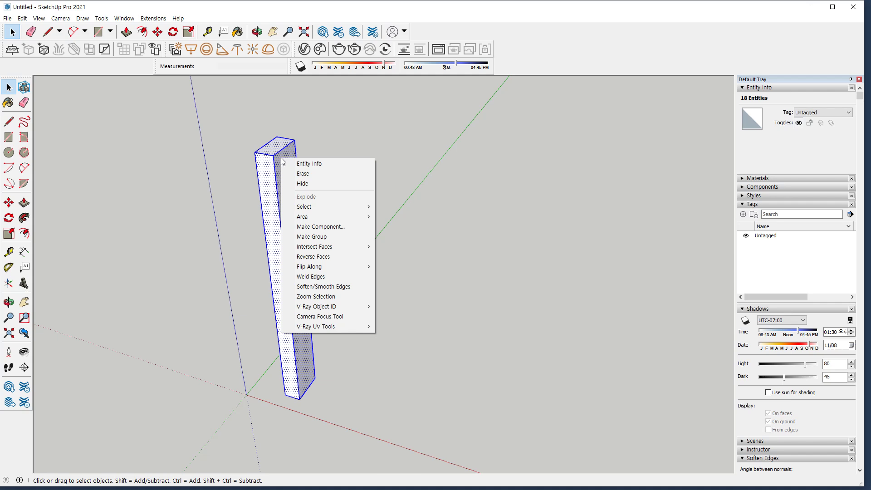
{"action": "left_click", "coordinate": [303, 237]}
{"action": "middle_click_drag", "start_coordinate": [377, 272], "coordinate": [292, 266]}
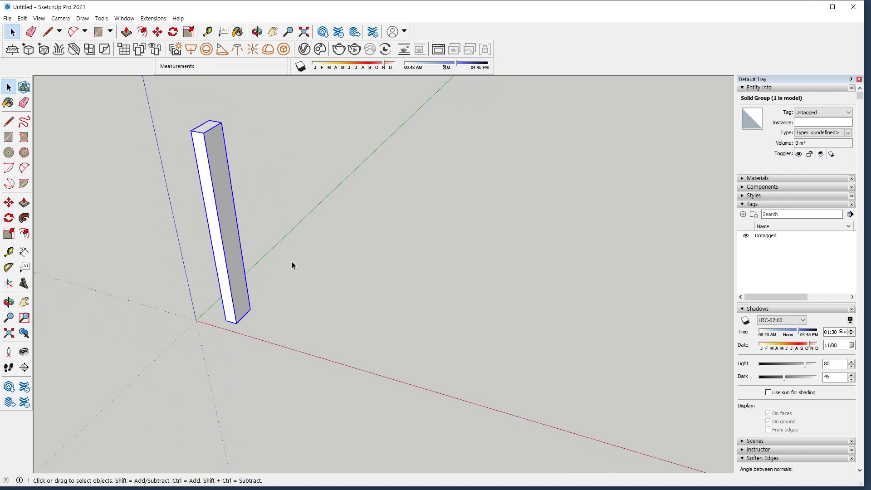
{"action": "key", "text": "m"}
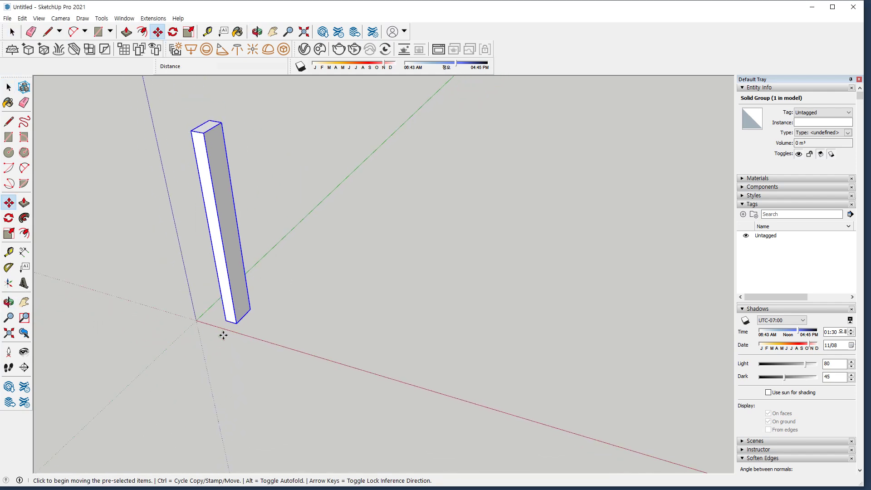
{"action": "scroll", "coordinate": [222, 335], "scroll_direction": "up", "scroll_amount": 3}
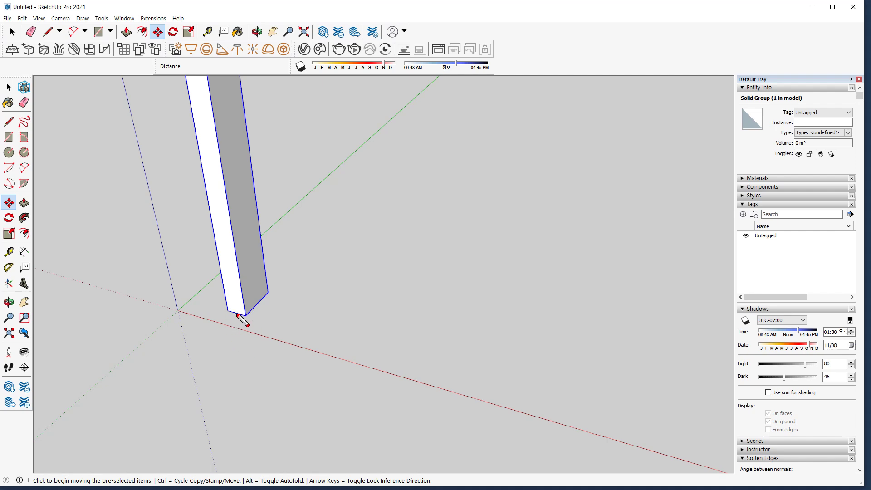
{"action": "left_click_drag", "start_coordinate": [224, 312], "coordinate": [411, 359]}
{"action": "mouse_move", "coordinate": [323, 300]}
{"action": "left_mouse_down"}
{"action": "mouse_move", "coordinate": [323, 325]}
{"action": "mouse_move", "coordinate": [302, 326]}
{"action": "left_mouse_up"}
{"action": "mouse_move", "coordinate": [308, 314]}
{"action": "left_mouse_down"}
{"action": "mouse_move", "coordinate": [360, 316]}
{"action": "mouse_move", "coordinate": [353, 322]}
{"action": "left_mouse_up"}
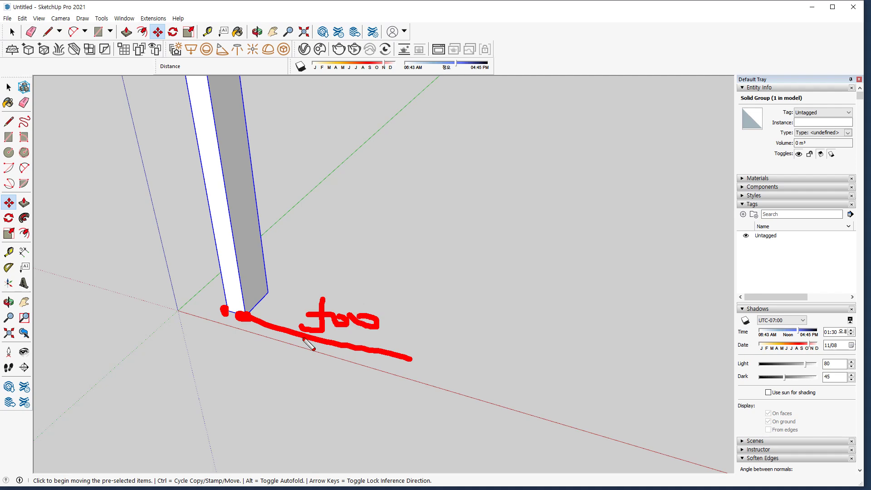
{"action": "mouse_move", "coordinate": [221, 323]}
{"action": "left_mouse_down"}
{"action": "mouse_move", "coordinate": [204, 339]}
{"action": "mouse_move", "coordinate": [246, 340]}
{"action": "left_mouse_up"}
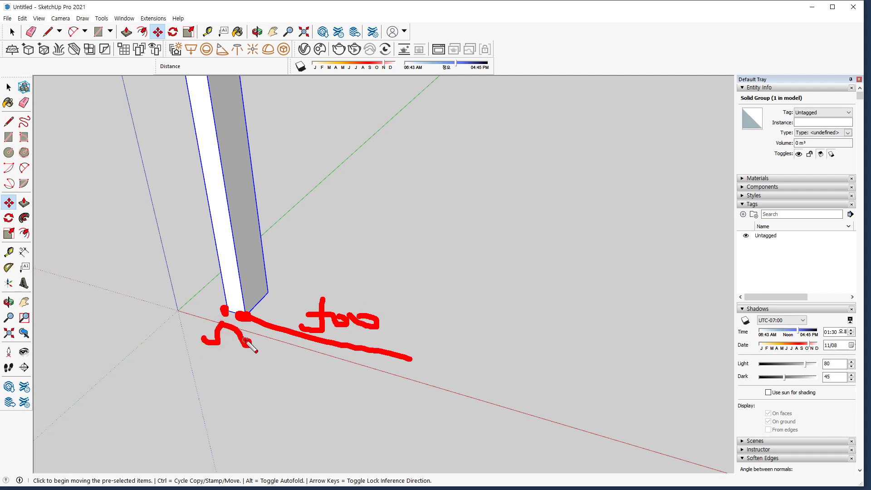
{"action": "key", "text": "Escape"}
Copy the grouped post from its lower front corner 500 mm along the red axis
{"action": "left_click", "coordinate": [228, 312]}
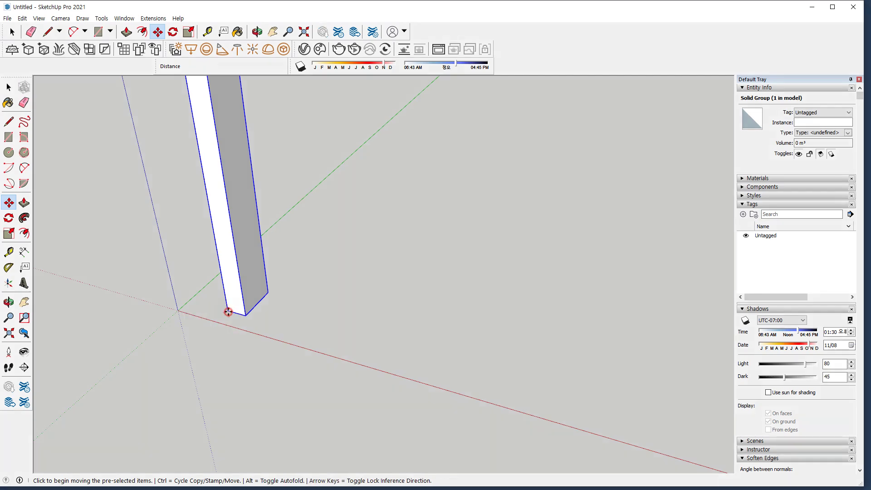
{"action": "key", "text": "ctrl"}
{"action": "type", "text": "500"}
{"action": "key", "text": "Return"}
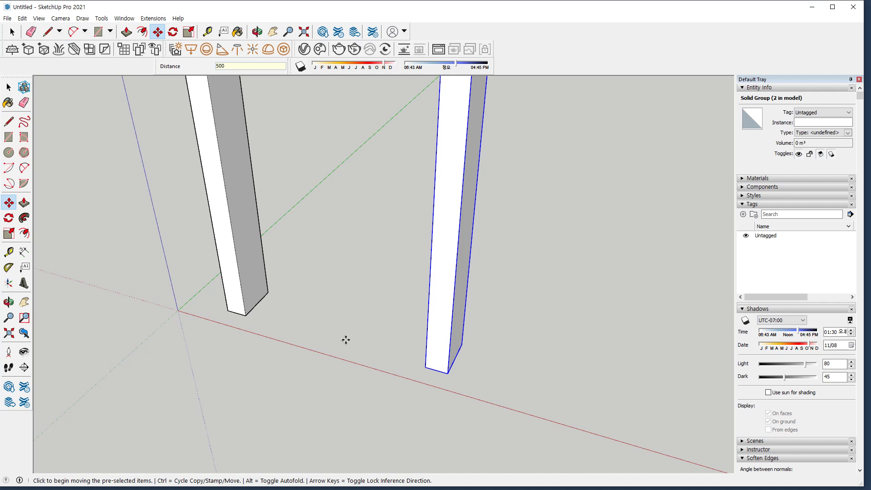
{"action": "key", "text": "ctrl+alt+g"}
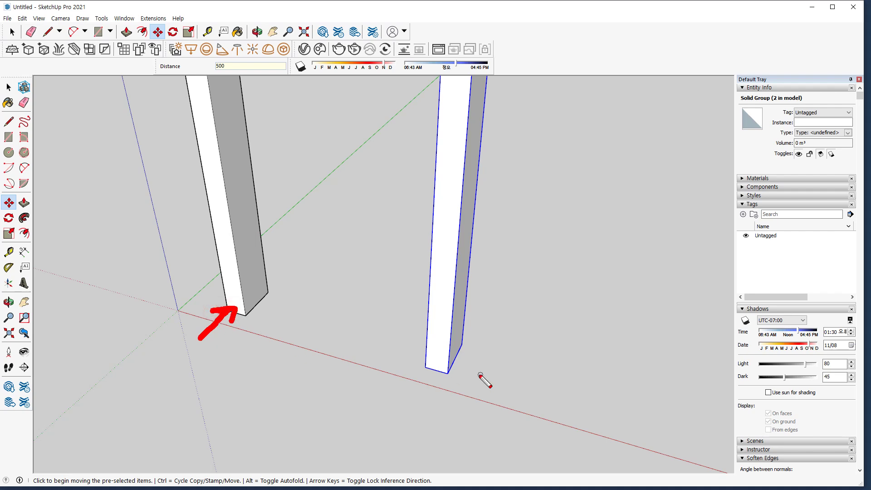
{"action": "mouse_move", "coordinate": [425, 367]}
{"action": "left_mouse_down"}
{"action": "mouse_move", "coordinate": [407, 400]}
{"action": "mouse_move", "coordinate": [426, 367]}
{"action": "mouse_move", "coordinate": [427, 384]}
{"action": "left_mouse_up"}
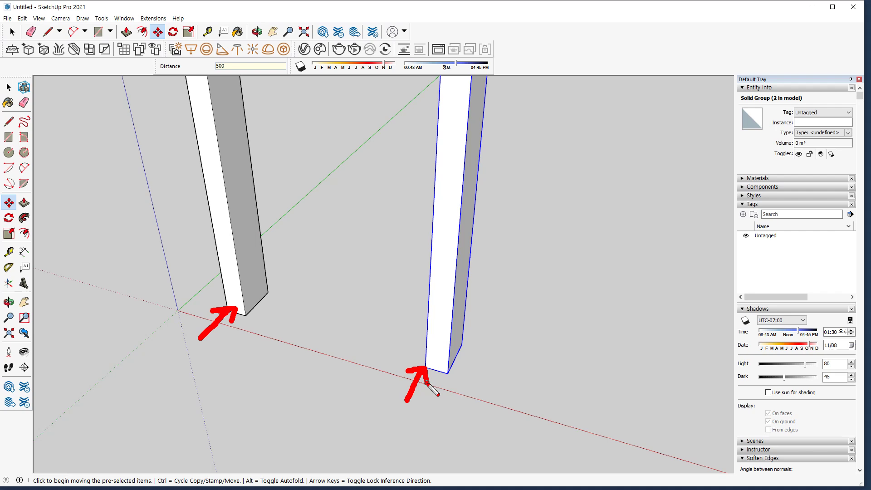
{"action": "mouse_move", "coordinate": [253, 309]}
{"action": "left_mouse_down"}
{"action": "mouse_move", "coordinate": [230, 339]}
{"action": "mouse_move", "coordinate": [404, 371]}
{"action": "mouse_move", "coordinate": [416, 375]}
{"action": "mouse_move", "coordinate": [407, 405]}
{"action": "left_mouse_up"}
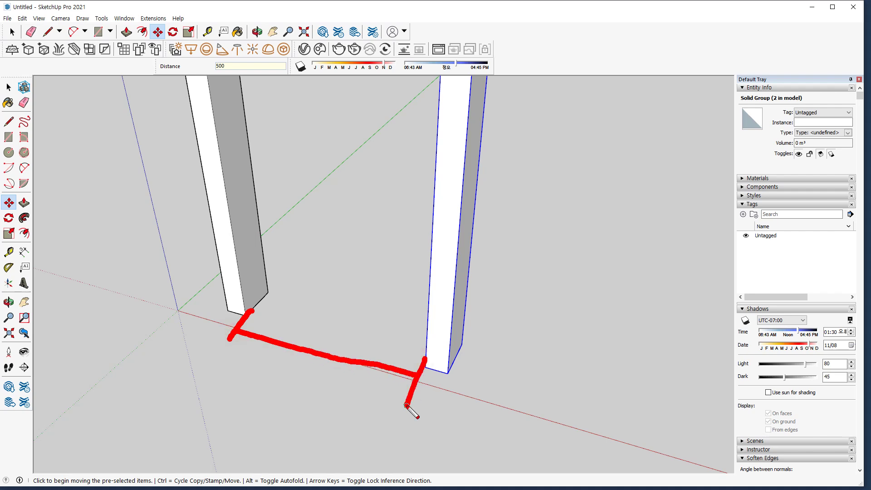
{"action": "mouse_move", "coordinate": [224, 309]}
{"action": "left_mouse_down"}
{"action": "mouse_move", "coordinate": [205, 329]}
{"action": "mouse_move", "coordinate": [239, 333]}
{"action": "left_mouse_up"}
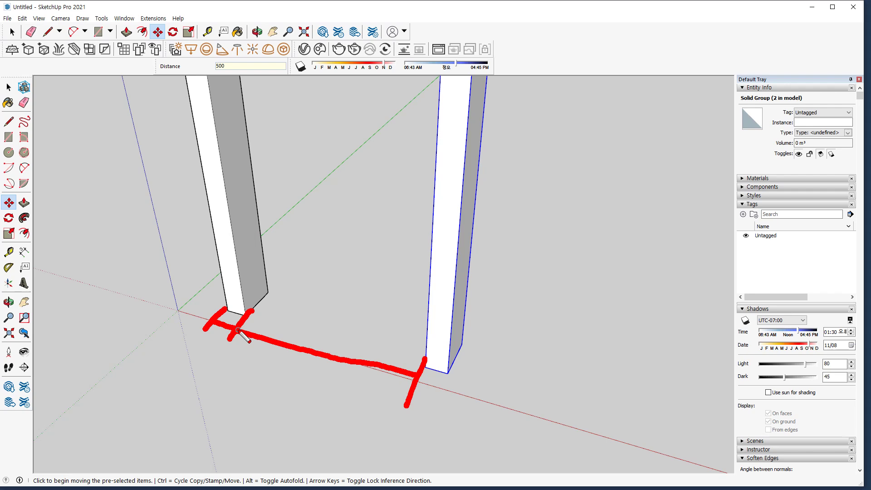
{"action": "key", "text": "Escape"}
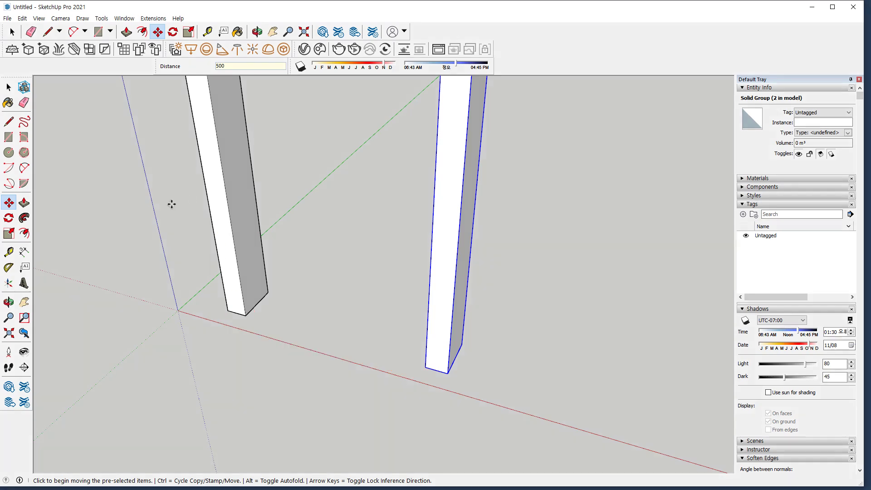
Dimension the clear gap between the two posts' facing lower corners, placing the dimension in front of them
{"action": "left_click", "coordinate": [25, 253]}
{"action": "left_click", "coordinate": [245, 315]}
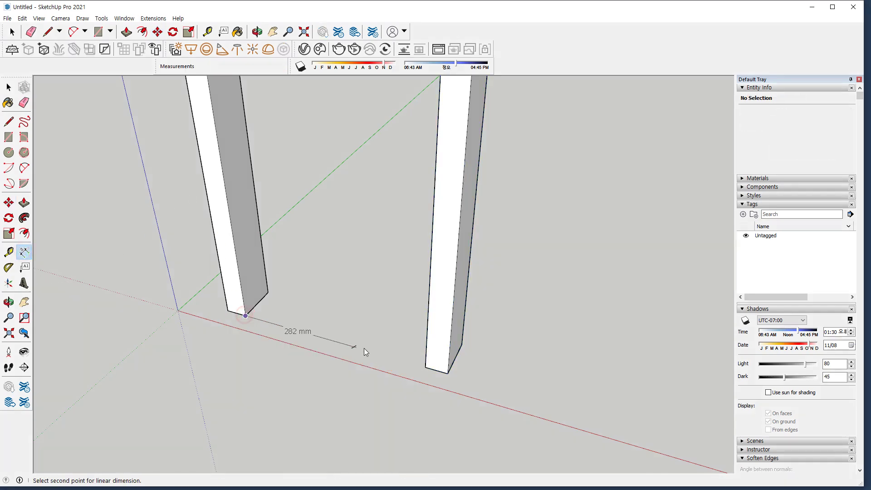
{"action": "left_click", "coordinate": [425, 367]}
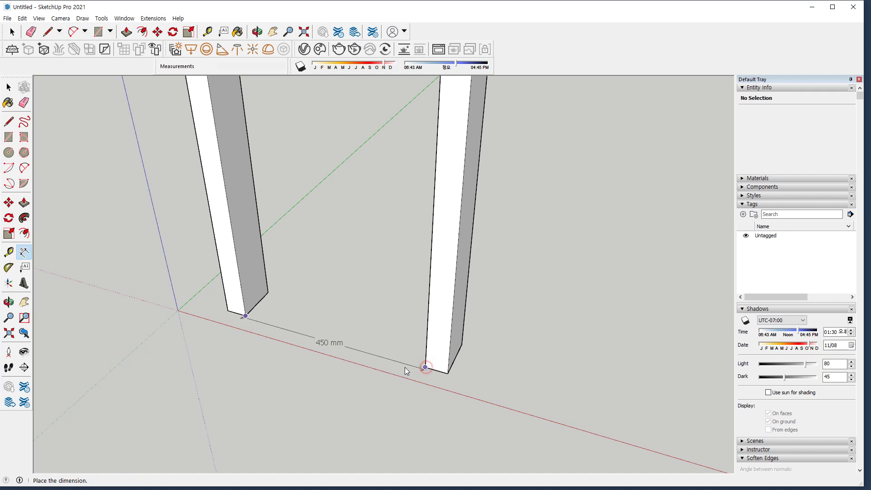
{"action": "left_click", "coordinate": [313, 373]}
Dimension the spacing between the two posts' matching lower corners, placing it outside the gap dimension
{"action": "scroll", "coordinate": [311, 375], "scroll_direction": "down", "scroll_amount": 2}
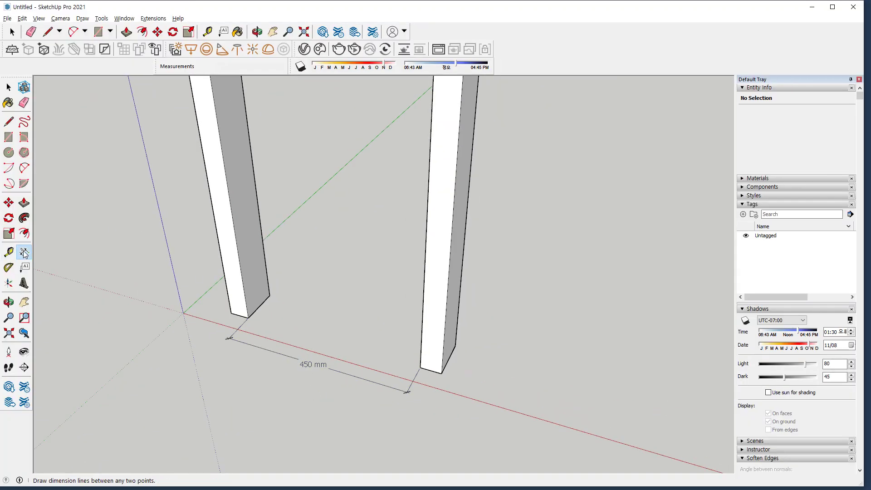
{"action": "left_click", "coordinate": [24, 253]}
{"action": "left_click", "coordinate": [231, 313]}
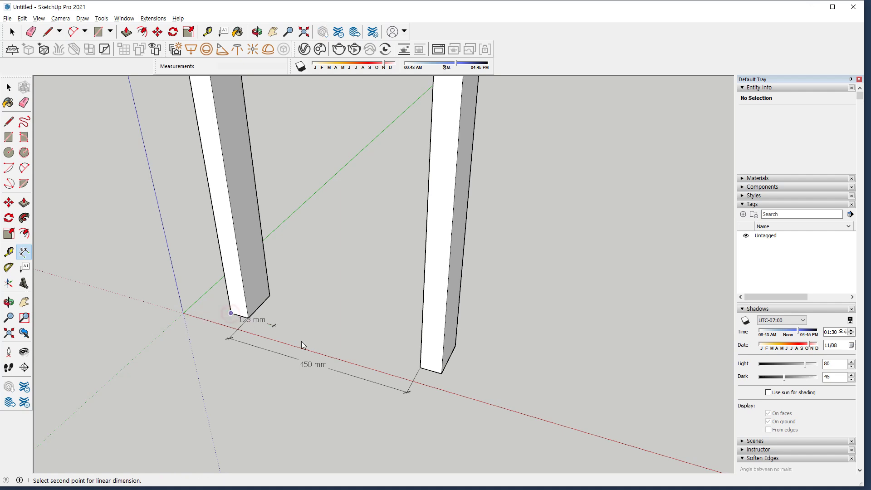
{"action": "left_click", "coordinate": [420, 368]}
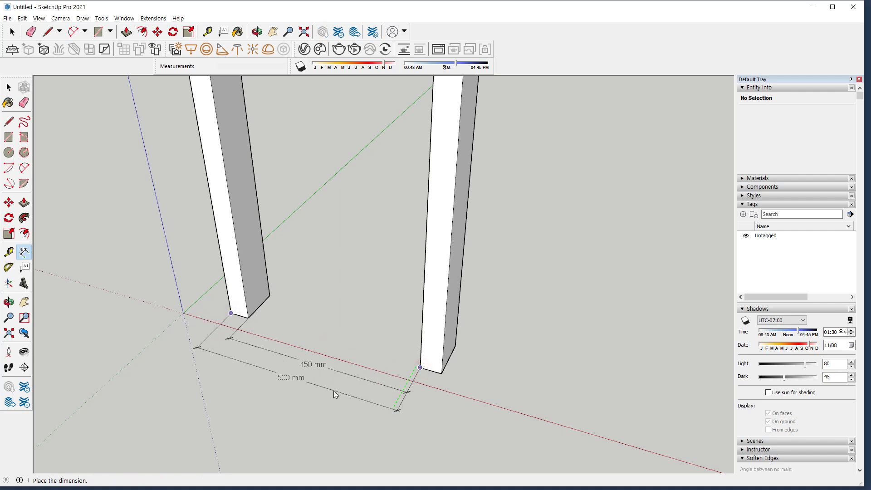
{"action": "left_click", "coordinate": [333, 392]}
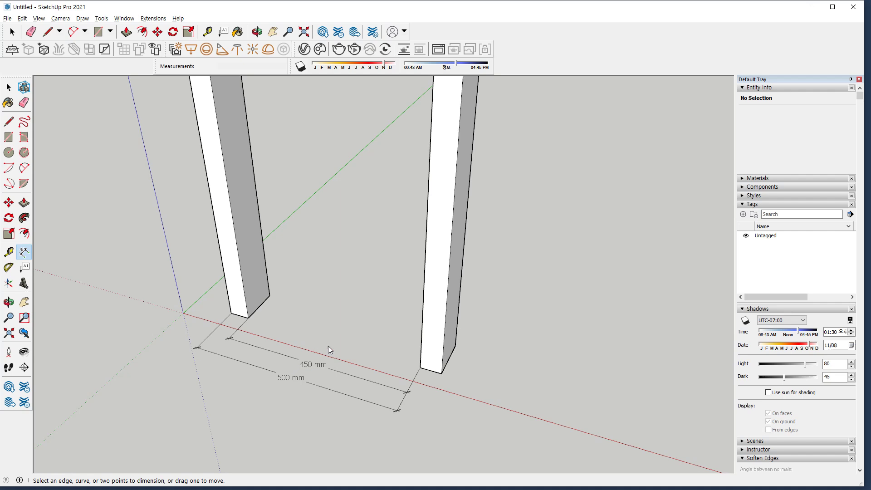
Delete both dimensions and undo the copy of the post
{"action": "key", "text": "space"}
{"action": "left_click_drag", "start_coordinate": [336, 352], "coordinate": [269, 390]}
{"action": "key", "text": "Delete"}
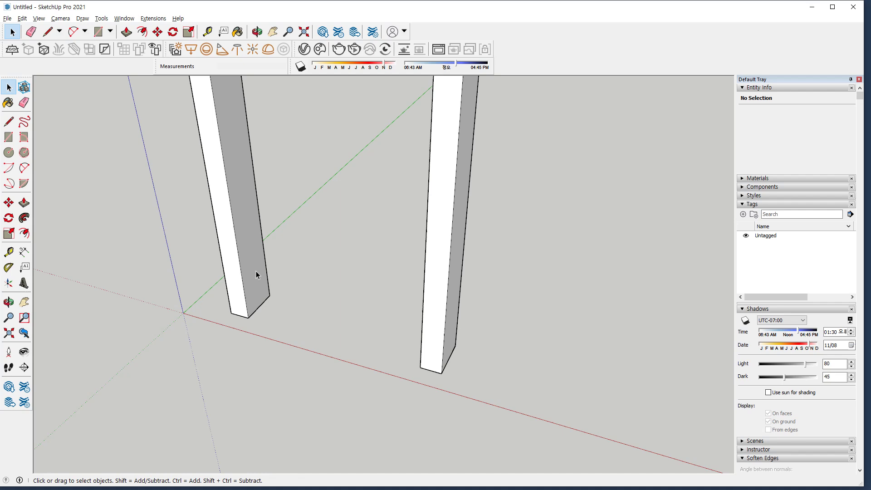
{"action": "key", "text": "ctrl+z"}
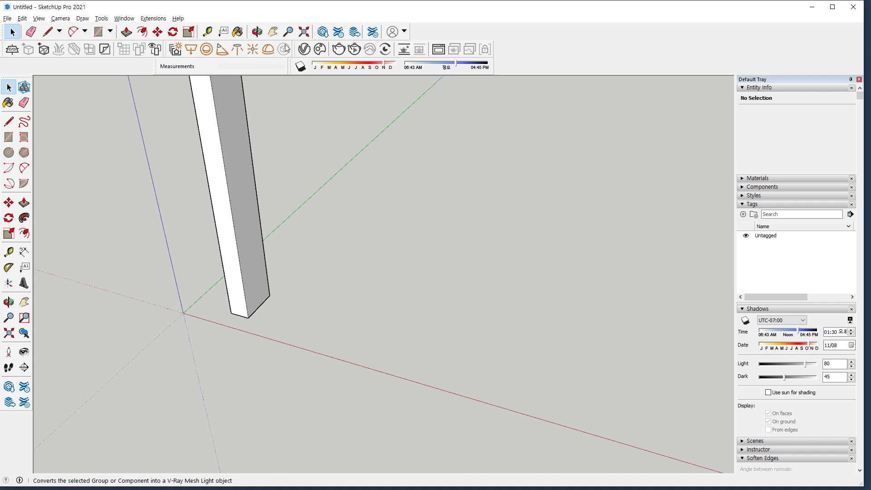
Copy the post 500 mm along the red axis, using its lower front corner as the base point
{"action": "key", "text": "m"}
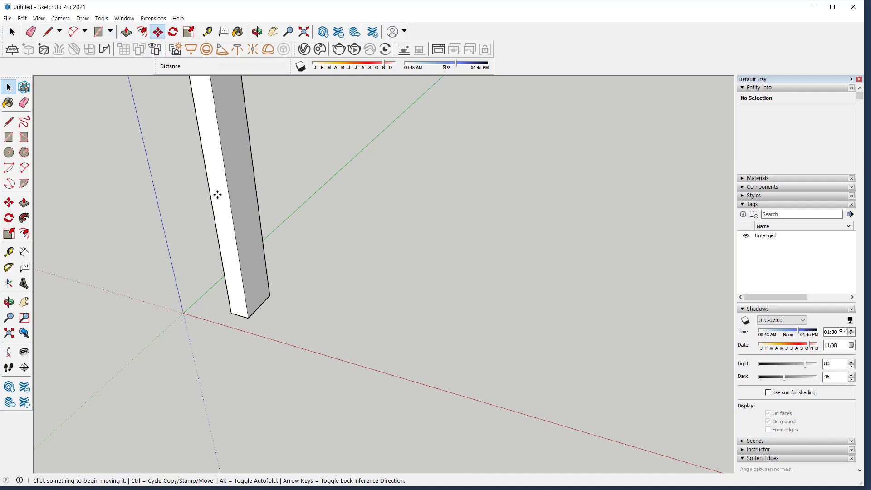
{"action": "left_click", "coordinate": [231, 313]}
{"action": "key", "text": "ctrl"}
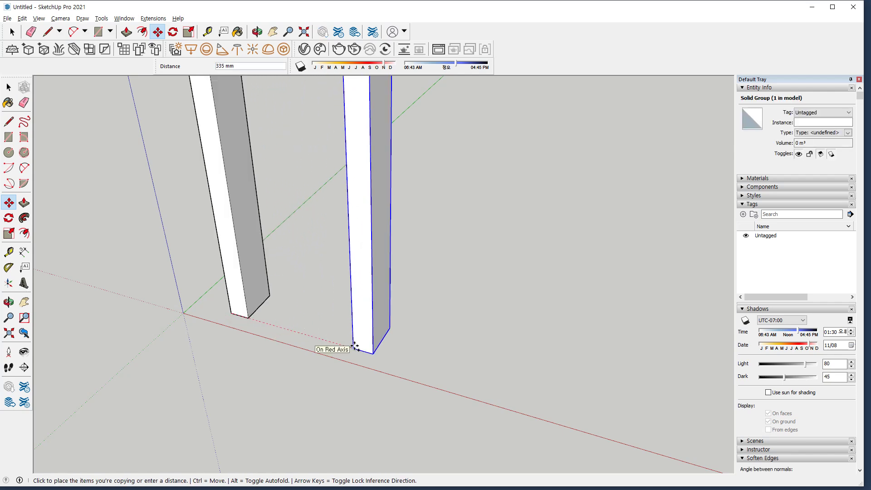
{"action": "type", "text": "500"}
{"action": "key", "text": "Return"}
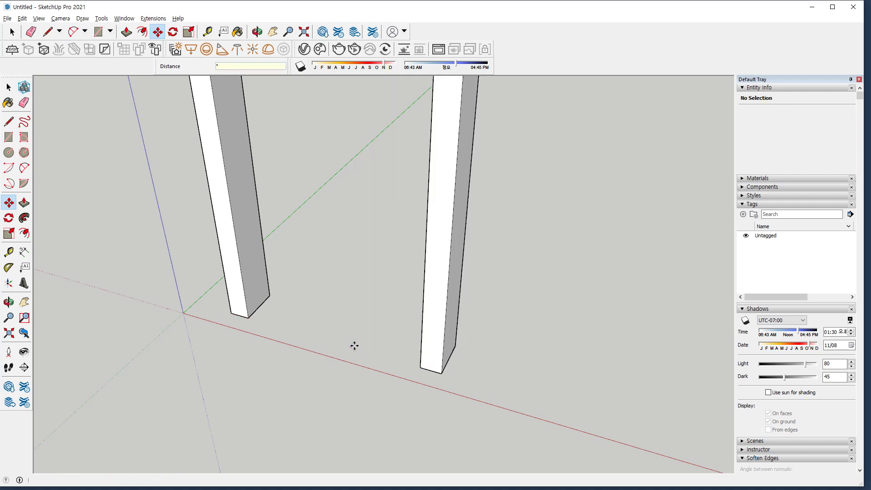
Repeat the post copy at the same spacing for three copies with *3
{"action": "type", "text": "*3"}
{"action": "key", "text": "Return"}
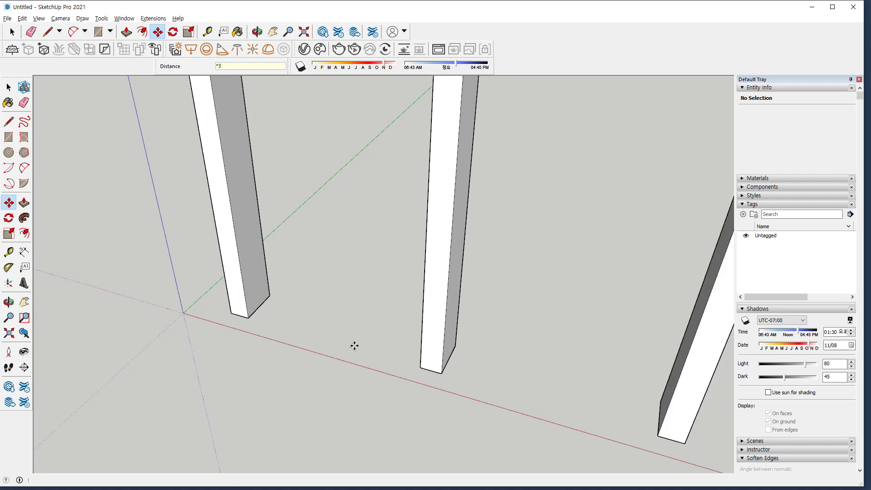
{"action": "scroll", "coordinate": [354, 346], "scroll_direction": "down", "scroll_amount": 4}
{"action": "middle_click_drag", "start_coordinate": [354, 345], "coordinate": [236, 340], "text": "shift"}
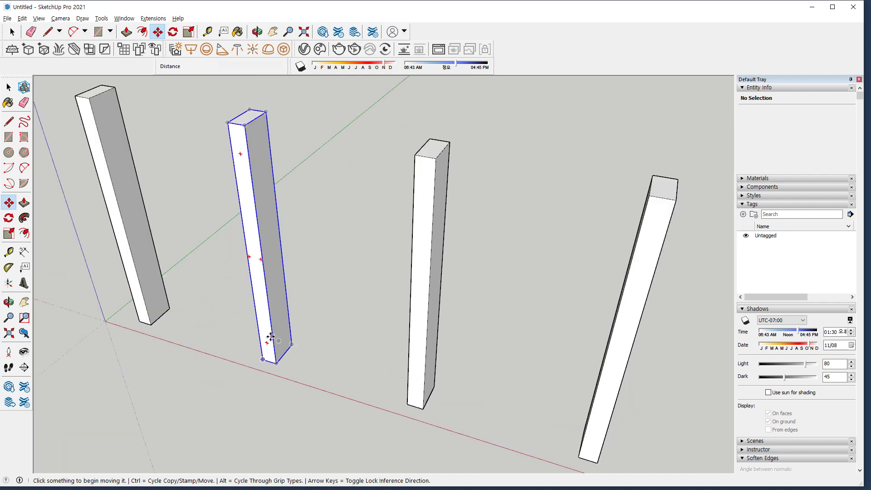
{"action": "scroll", "coordinate": [282, 333], "scroll_direction": "down", "scroll_amount": 1}
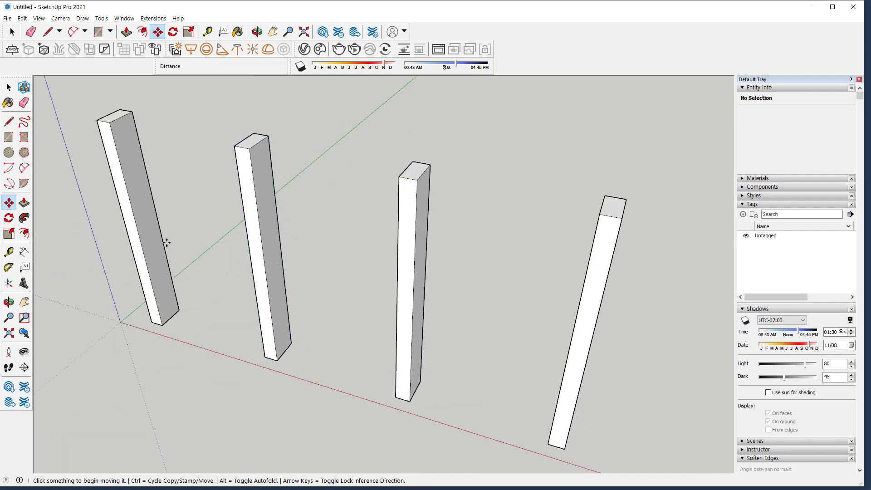
{"action": "mouse_move", "coordinate": [157, 173]}
{"action": "left_mouse_down"}
{"action": "mouse_move", "coordinate": [159, 184]}
{"action": "mouse_move", "coordinate": [117, 161]}
{"action": "mouse_move", "coordinate": [161, 209]}
{"action": "left_mouse_up"}
{"action": "mouse_move", "coordinate": [186, 168]}
{"action": "left_mouse_down"}
{"action": "mouse_move", "coordinate": [197, 231]}
{"action": "mouse_move", "coordinate": [584, 290]}
{"action": "mouse_move", "coordinate": [570, 336]}
{"action": "left_mouse_up"}
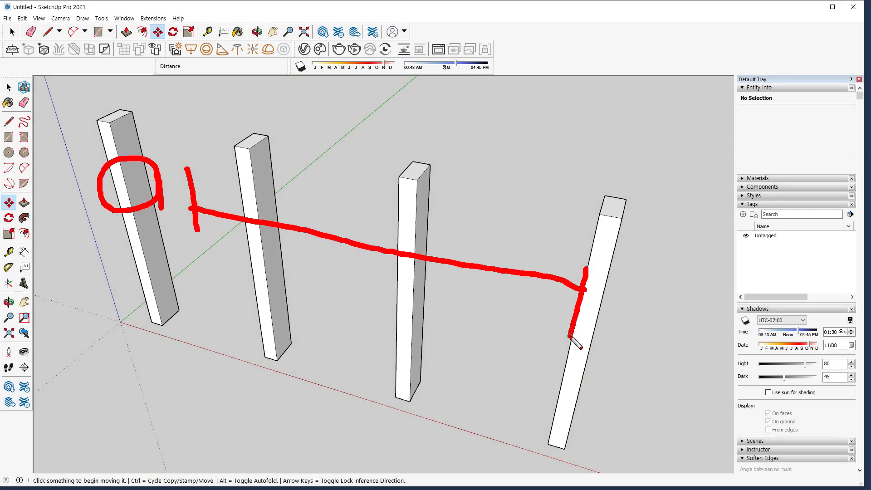
{"action": "key", "text": "Escape"}
Draw a 450 by 100 mm rectangle on the ground filling the gap between the feet of the first two posts
{"action": "mouse_move", "coordinate": [336, 296]}
{"action": "middle_mouse_down"}
{"action": "mouse_move", "coordinate": [364, 286]}
{"action": "mouse_move", "coordinate": [416, 289]}
{"action": "middle_mouse_up"}
{"action": "key", "text": "m"}
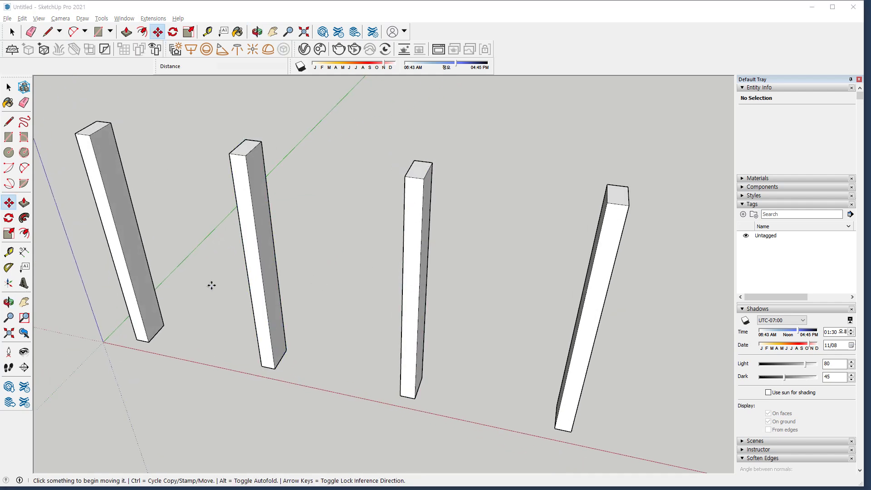
{"action": "key", "text": "space"}
{"action": "key", "text": "r"}
{"action": "left_click", "coordinate": [261, 366]}
{"action": "left_click", "coordinate": [163, 325]}
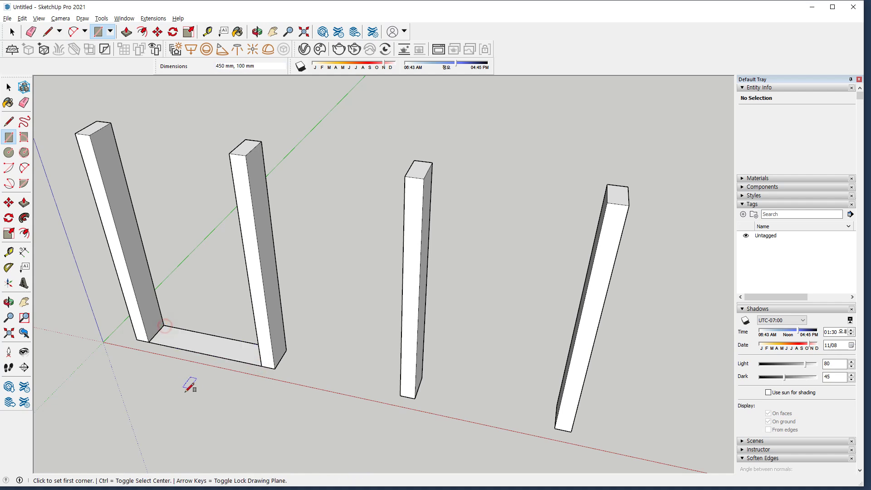
Push/Pull the rectangle between the first two posts up by 50 mm
{"action": "scroll", "coordinate": [198, 375], "scroll_direction": "up", "scroll_amount": 1}
{"action": "scroll", "coordinate": [197, 376], "scroll_direction": "up", "scroll_amount": 1}
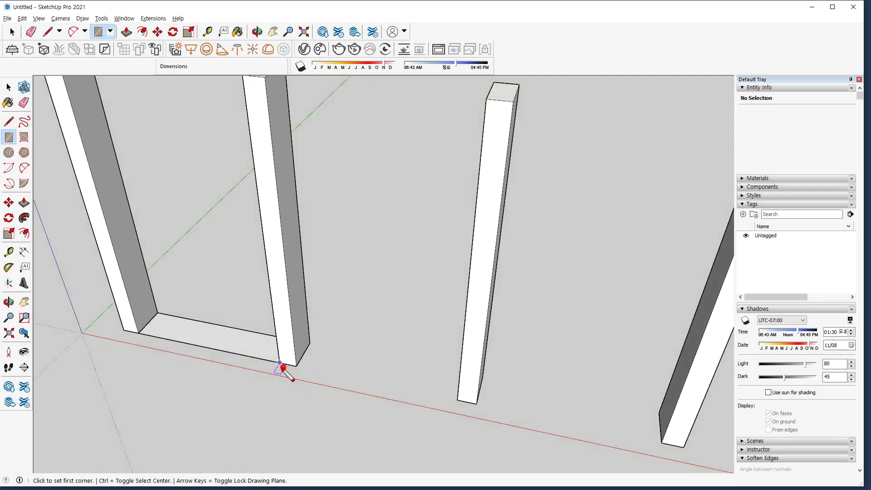
{"action": "mouse_move", "coordinate": [156, 310]}
{"action": "left_mouse_down"}
{"action": "mouse_move", "coordinate": [157, 338]}
{"action": "mouse_move", "coordinate": [286, 365]}
{"action": "mouse_move", "coordinate": [297, 342]}
{"action": "mouse_move", "coordinate": [159, 316]}
{"action": "left_mouse_up"}
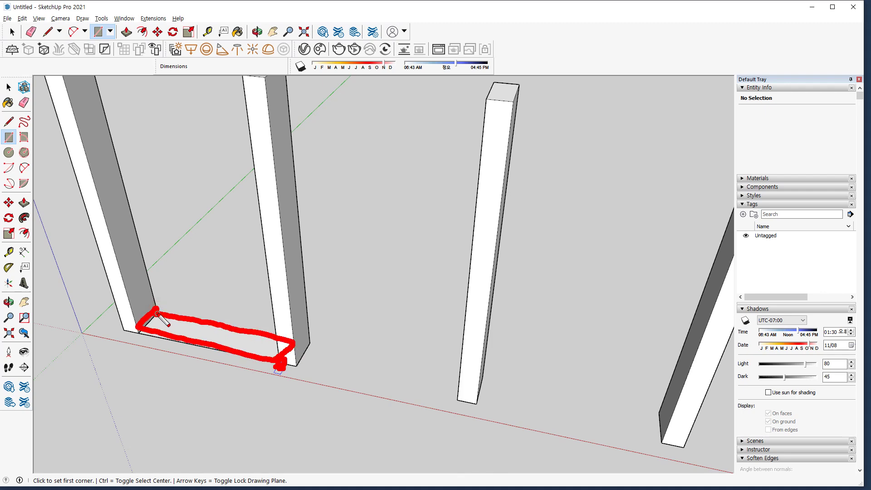
{"action": "key", "text": "p"}
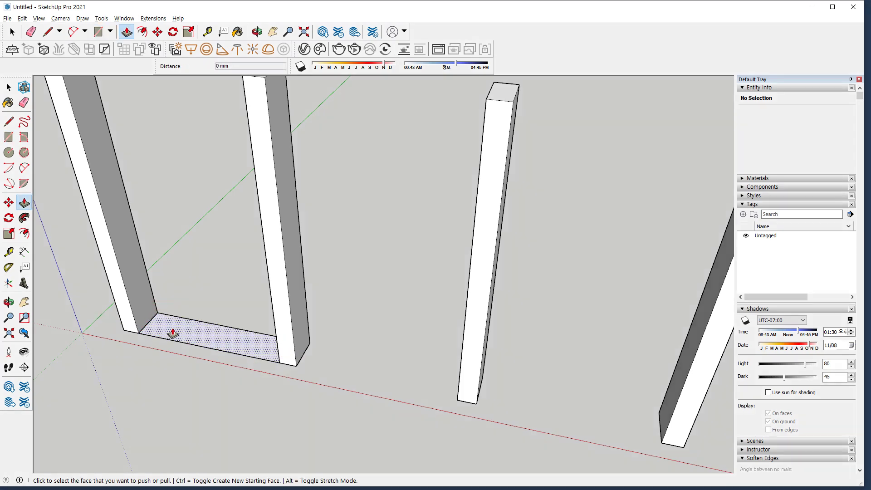
{"action": "left_click", "coordinate": [184, 320]}
{"action": "type", "text": "50"}
{"action": "key", "text": "Return"}
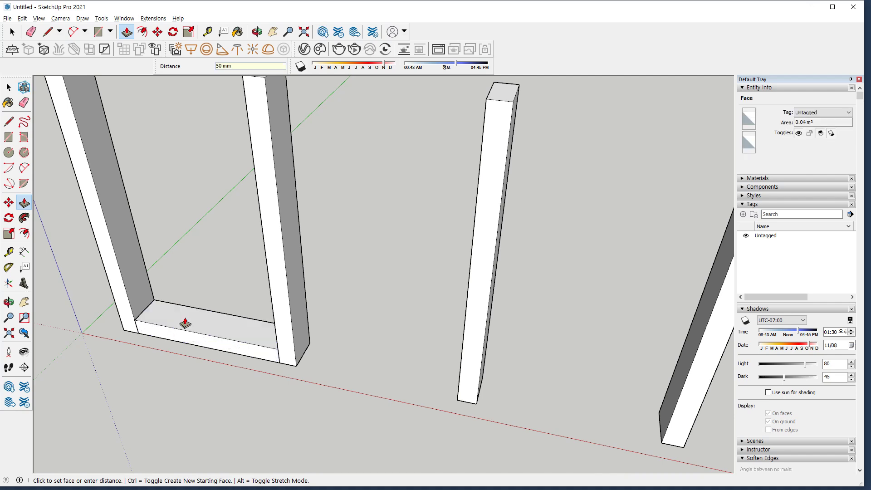
Select the whole horizontal rail between the first two posts and make it a group
{"action": "key", "text": "space"}
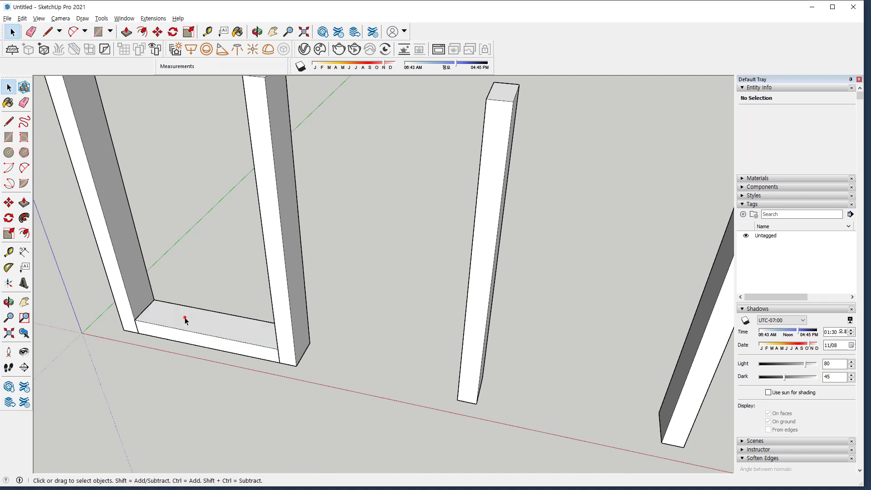
{"action": "triple_click", "coordinate": [184, 317]}
{"action": "right_click", "coordinate": [185, 320]}
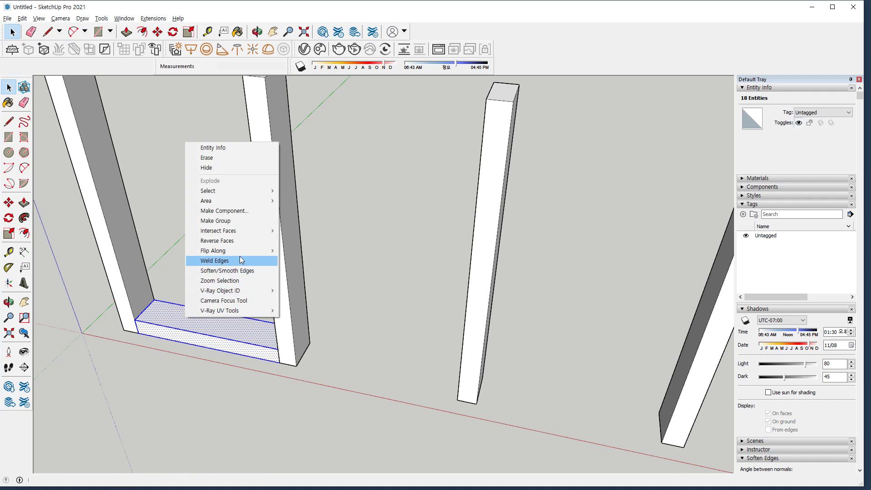
{"action": "left_click", "coordinate": [243, 225]}
{"action": "scroll", "coordinate": [253, 297], "scroll_direction": "down", "scroll_amount": 4}
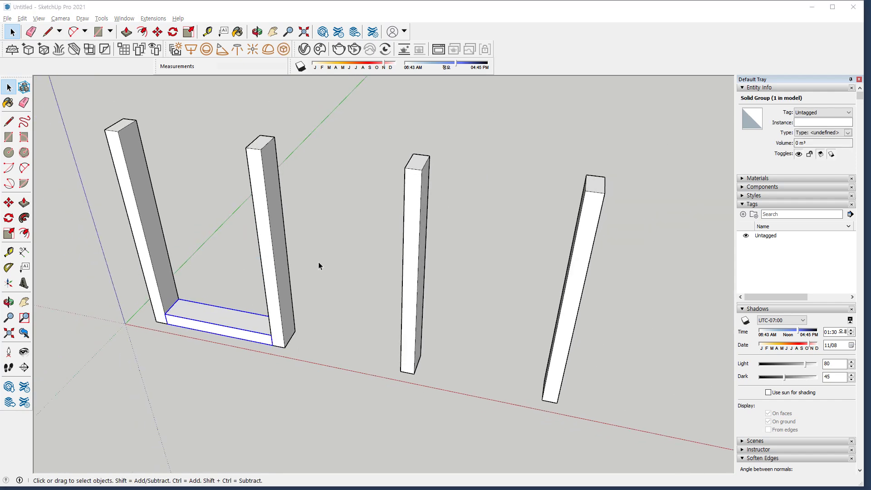
Copy the rail straight up 750 mm from its upper front corner to the top of the first post
{"action": "left_click_drag", "start_coordinate": [163, 313], "coordinate": [170, 315]}
{"action": "left_click", "coordinate": [224, 287]}
{"action": "key", "text": "m"}
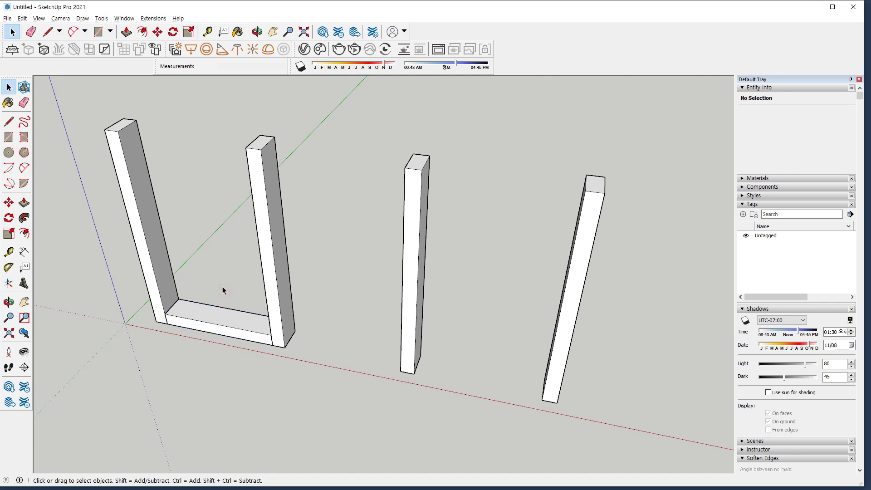
{"action": "key", "text": "space"}
{"action": "left_click", "coordinate": [177, 315]}
{"action": "key", "text": "m"}
{"action": "left_click", "coordinate": [175, 314]}
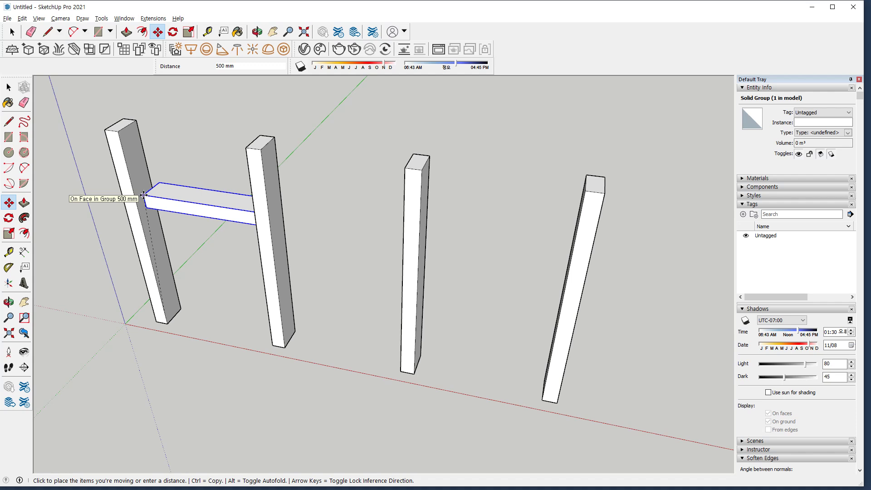
{"action": "key", "text": "ctrl"}
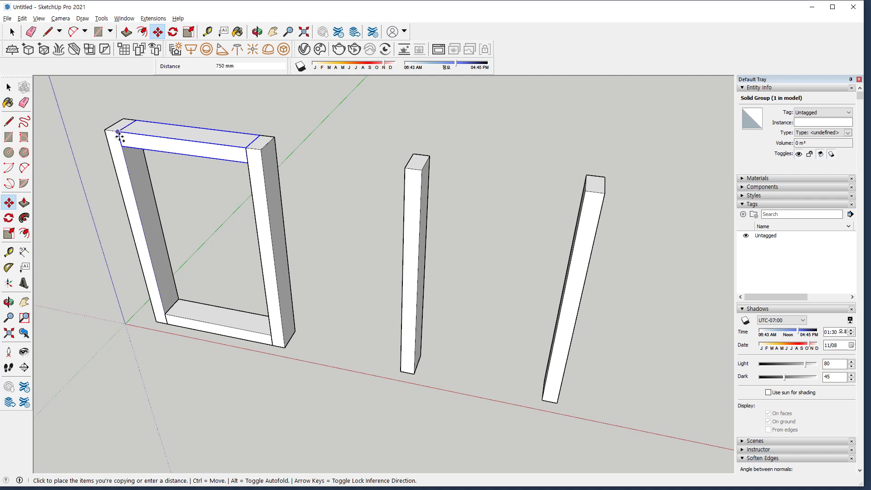
{"action": "left_click", "coordinate": [120, 137]}
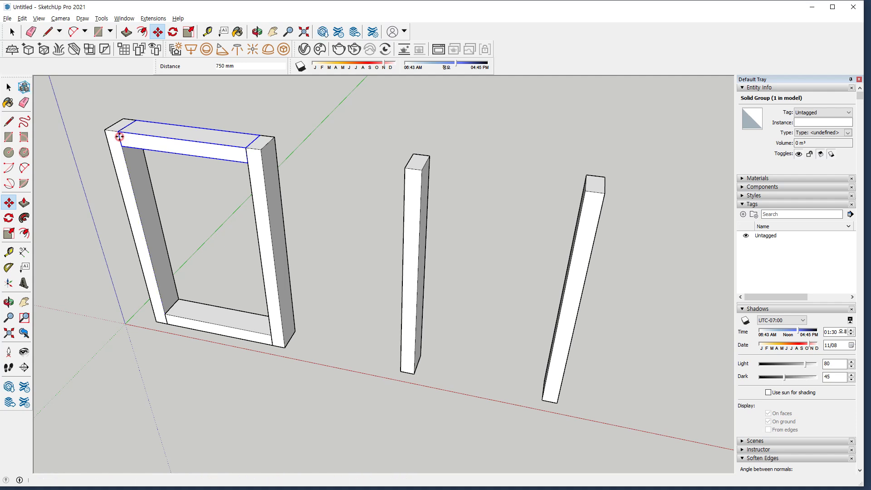
Divide the rail copy distance evenly with /2 and undo the rail copies
{"action": "type", "text": "/2"}
{"action": "key", "text": "Return"}
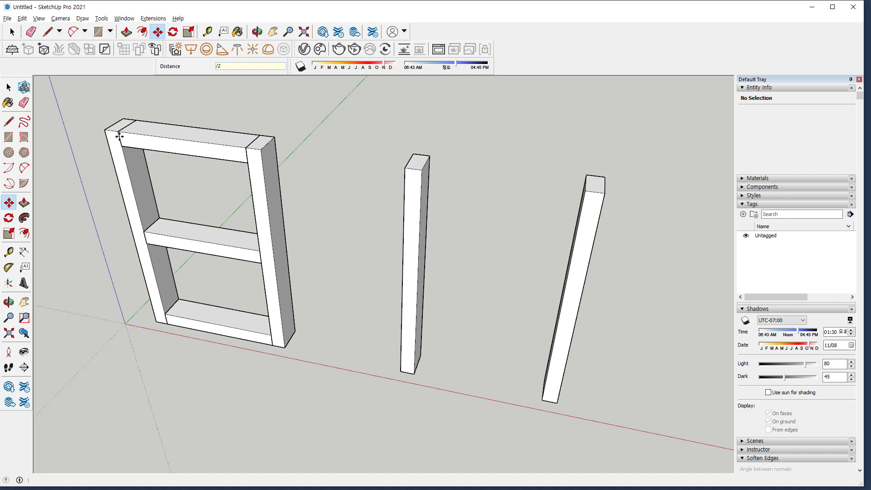
{"action": "key", "text": "ctrl+z"}
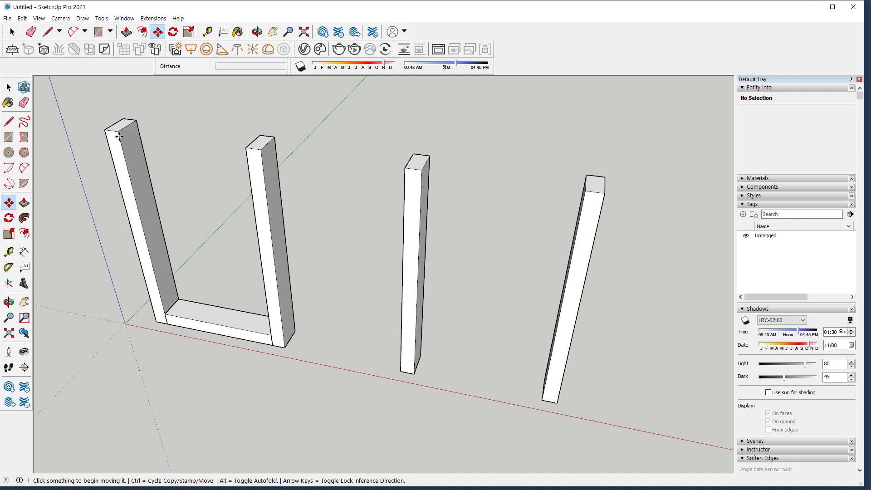
Copy the bottom rail 750 mm up to the top of the posts and divide the distance evenly with /3
{"action": "key", "text": "space"}
{"action": "left_click", "coordinate": [179, 338]}
{"action": "key", "text": "m"}
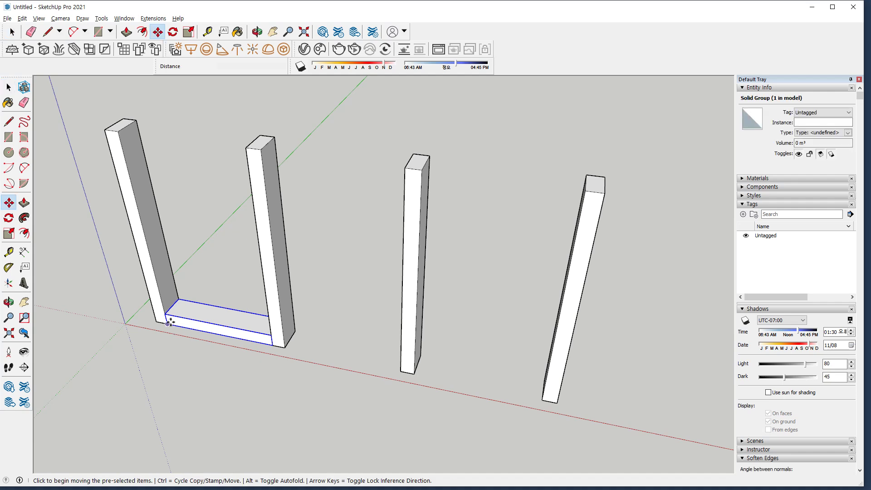
{"action": "key", "text": "ctrl"}
{"action": "left_click", "coordinate": [166, 313]}
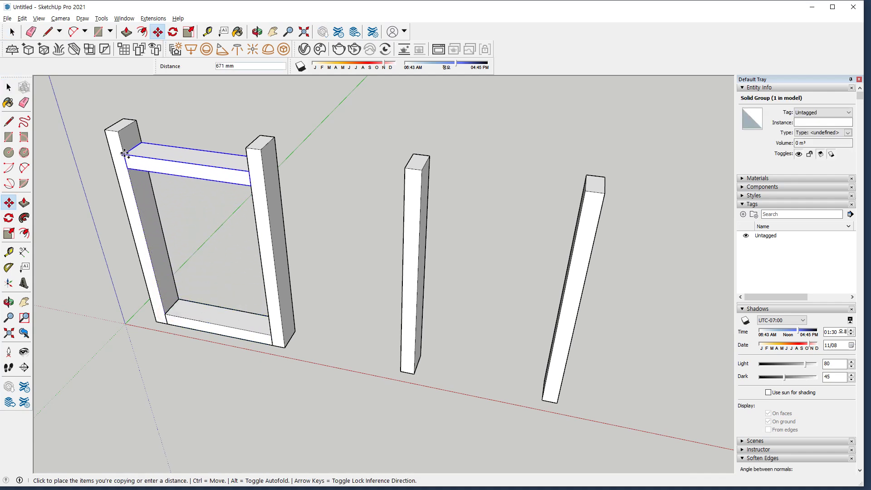
{"action": "left_click", "coordinate": [118, 132]}
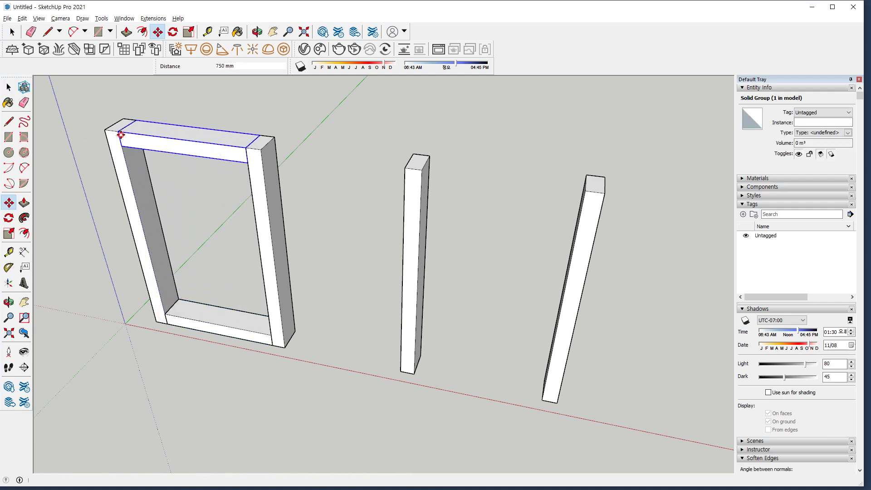
{"action": "type", "text": "/3"}
{"action": "key", "text": "Return"}
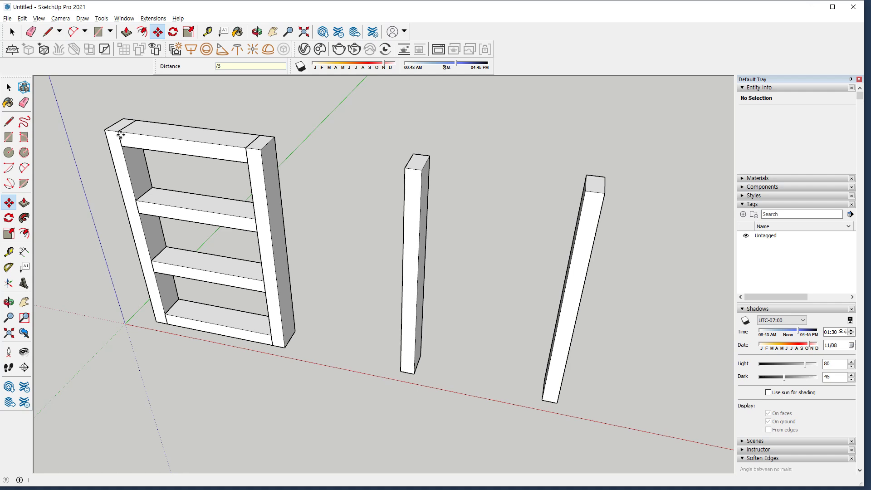
Try copying all four rails from their lower front corner into the neighbouring bay, entering 2 after placing the copy
{"action": "key", "text": "space"}
{"action": "left_click_drag", "start_coordinate": [233, 347], "coordinate": [185, 145]}
{"action": "left_click_drag", "start_coordinate": [208, 114], "coordinate": [197, 340]}
{"action": "key", "text": "m"}
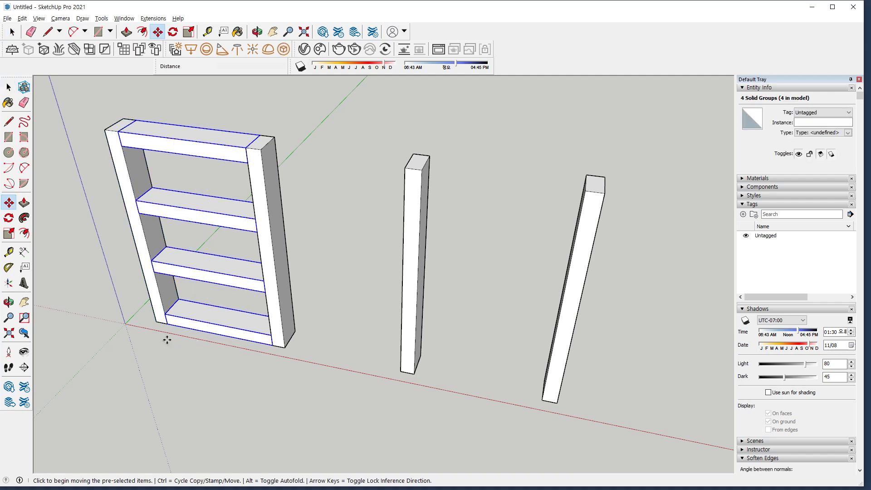
{"action": "left_click", "coordinate": [164, 323]}
{"action": "key", "text": "ctrl"}
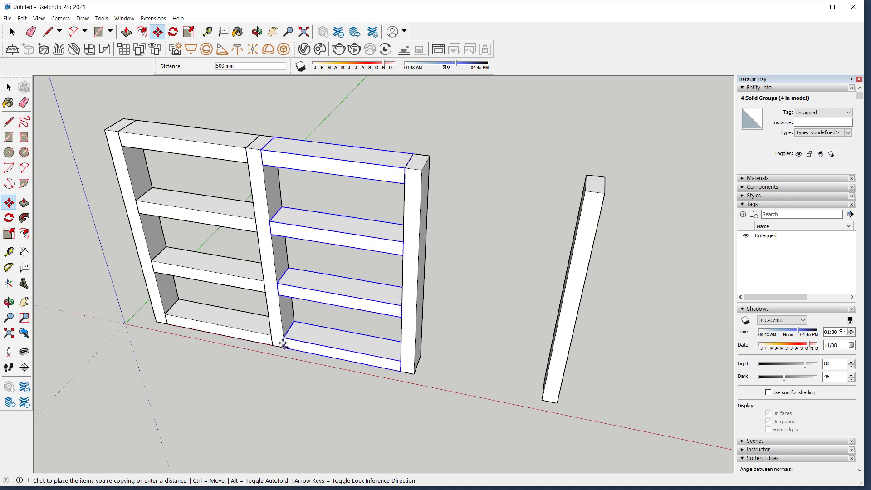
{"action": "left_click", "coordinate": [283, 345]}
{"action": "type", "text": "2"}
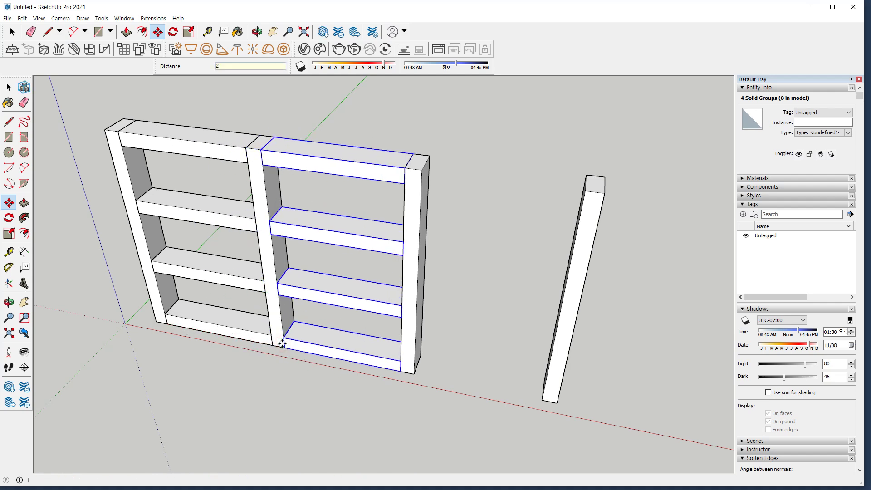
{"action": "key", "text": "Return"}
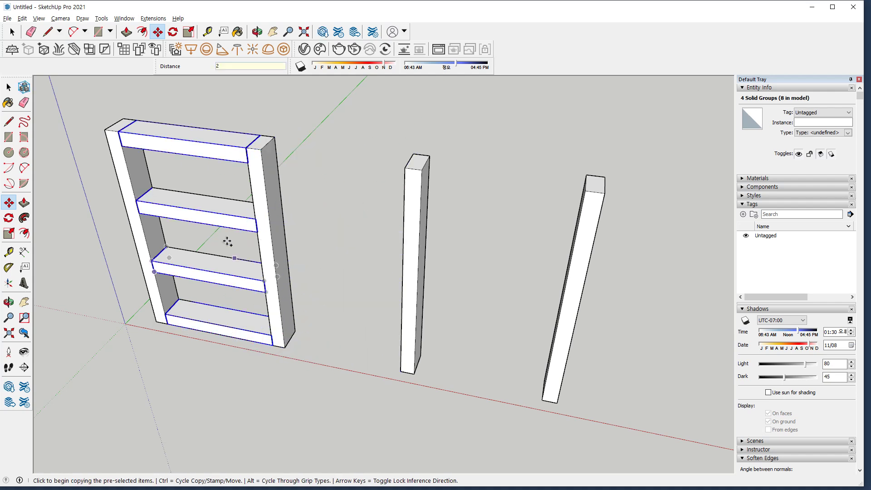
Copy the four rails to the second post's lower corner and repeat the copy with *2 to fill the remaining bays
{"action": "key", "text": "space"}
{"action": "left_click_drag", "start_coordinate": [206, 105], "coordinate": [195, 350]}
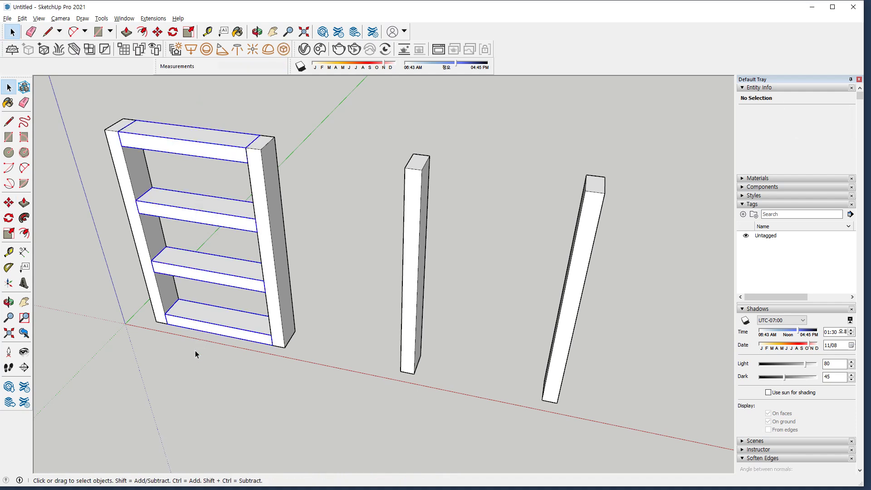
{"action": "key", "text": "m"}
{"action": "key", "text": "ctrl"}
{"action": "left_click", "coordinate": [166, 323]}
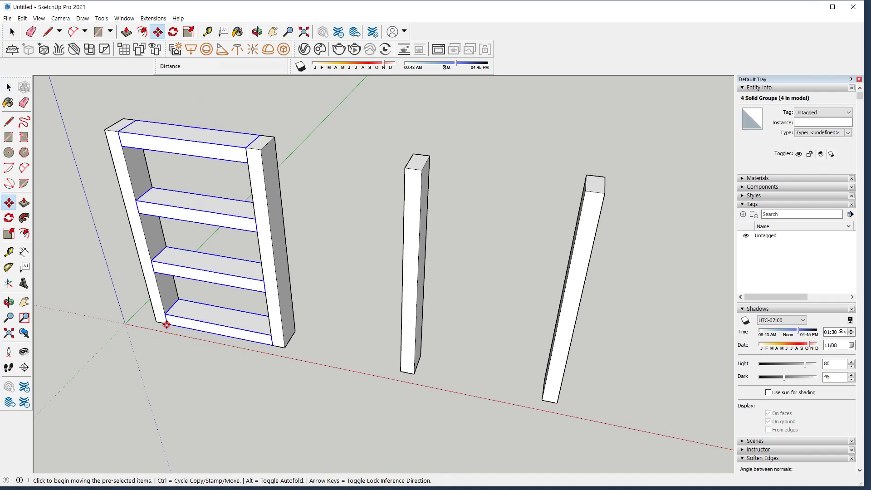
{"action": "left_click", "coordinate": [284, 347]}
{"action": "type", "text": "*2"}
{"action": "key", "text": "Return"}
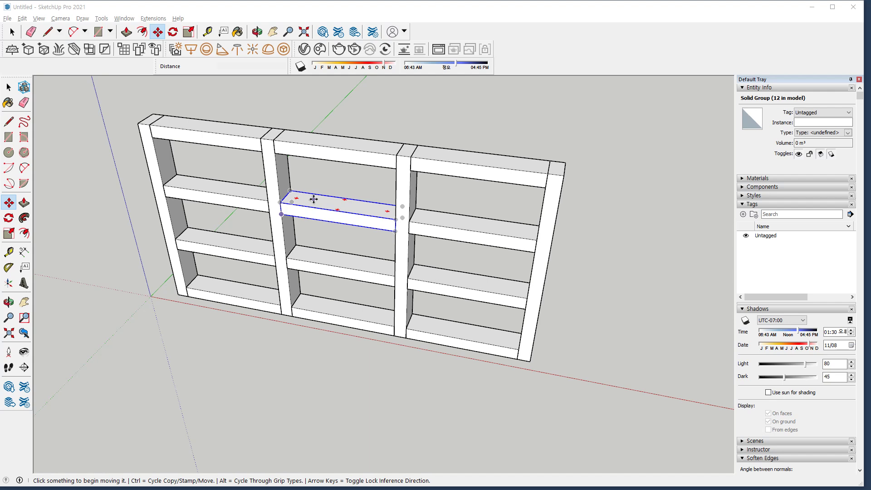
Select the whole shelf and start the Rotate tool, switching its rotation plane lock between the red, green and blue axes
{"action": "left_click", "coordinate": [10, 86]}
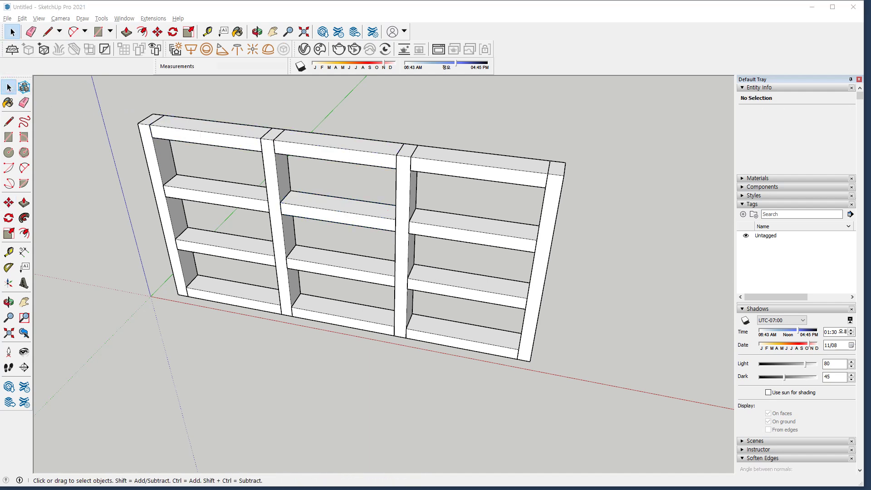
{"action": "left_click_drag", "start_coordinate": [90, 99], "coordinate": [634, 426]}
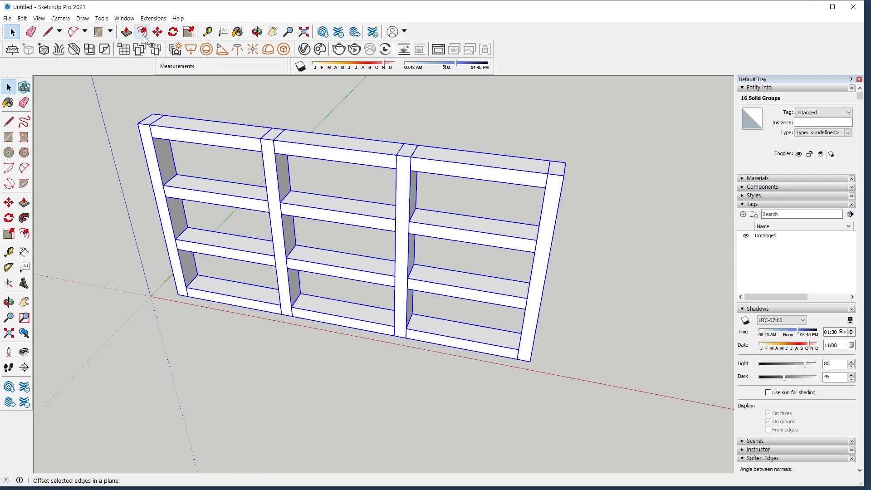
{"action": "left_click", "coordinate": [173, 33]}
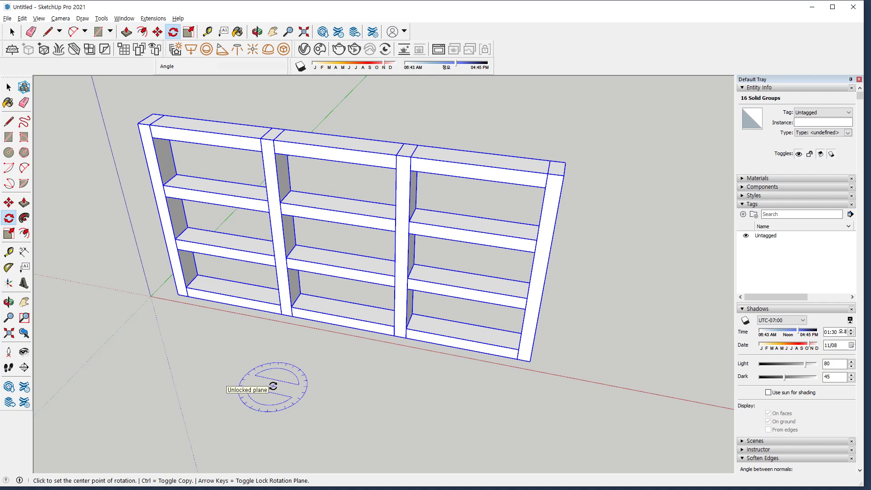
{"action": "key", "text": "ctrl+2"}
{"action": "mouse_move", "coordinate": [230, 406]}
{"action": "left_mouse_down"}
{"action": "mouse_move", "coordinate": [290, 345]}
{"action": "mouse_move", "coordinate": [211, 376]}
{"action": "mouse_move", "coordinate": [249, 350]}
{"action": "mouse_move", "coordinate": [221, 393]}
{"action": "mouse_move", "coordinate": [219, 383]}
{"action": "left_mouse_up"}
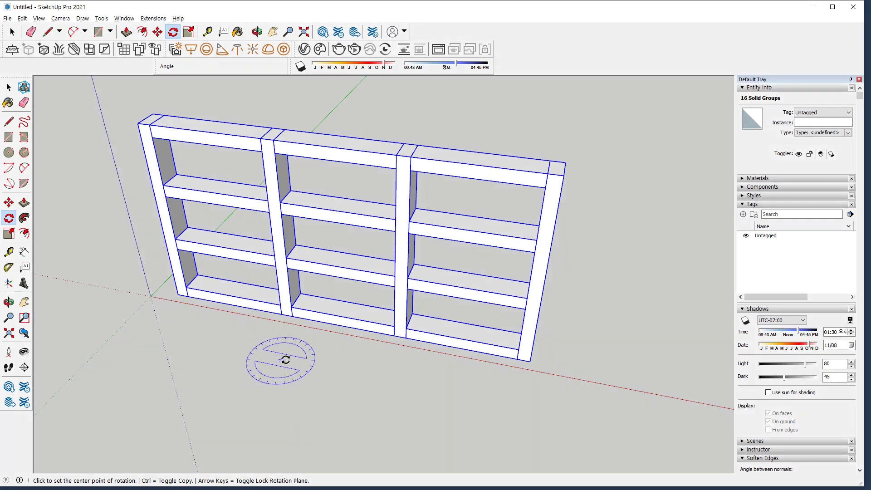
{"action": "key", "text": "Right"}
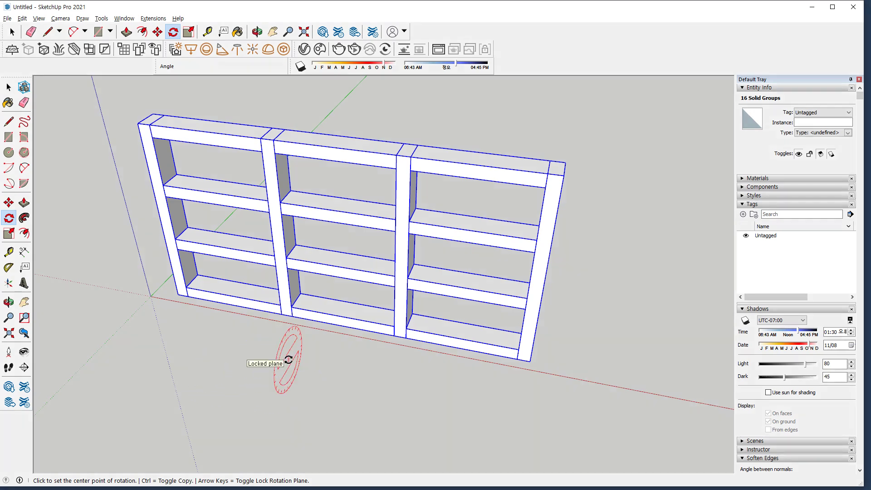
{"action": "key", "text": "Left"}
{"action": "key", "text": "Right"}
{"action": "key", "text": "Up"}
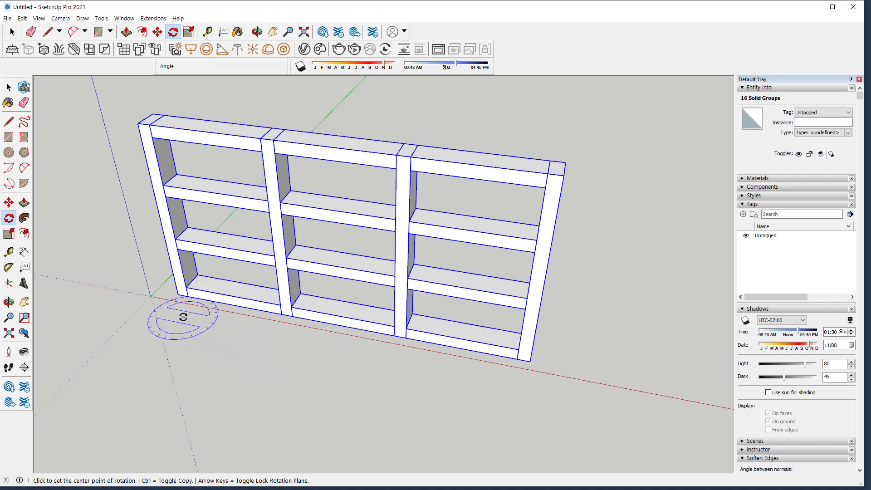
Compare the turning directions around the blue, red and green axes by locking the Rotate protractor to each plane beside the shelf
{"action": "mouse_move", "coordinate": [179, 298]}
{"action": "left_mouse_down"}
{"action": "mouse_move", "coordinate": [165, 194]}
{"action": "mouse_move", "coordinate": [136, 116]}
{"action": "mouse_move", "coordinate": [166, 131]}
{"action": "left_mouse_up"}
{"action": "mouse_move", "coordinate": [162, 296]}
{"action": "left_mouse_down"}
{"action": "mouse_move", "coordinate": [188, 355]}
{"action": "mouse_move", "coordinate": [215, 320]}
{"action": "left_mouse_up"}
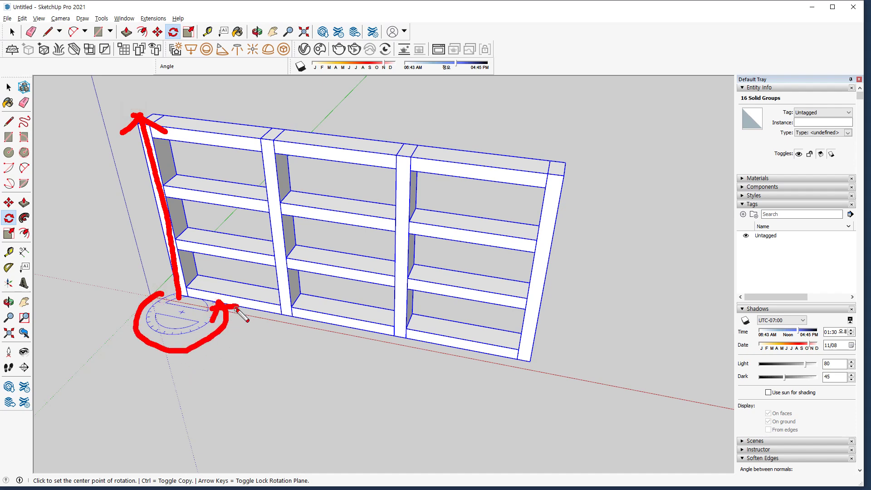
{"action": "key", "text": "Escape"}
{"action": "key", "text": "Right"}
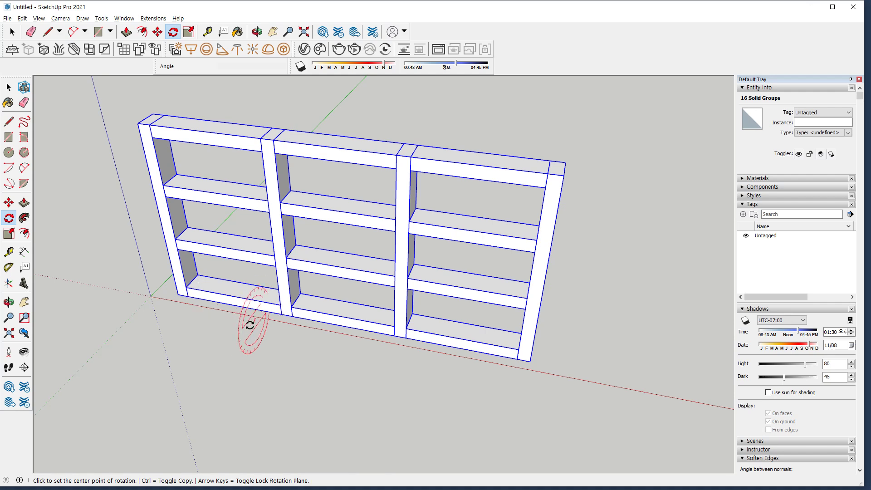
{"action": "mouse_move", "coordinate": [177, 310]}
{"action": "left_mouse_down"}
{"action": "mouse_move", "coordinate": [293, 344]}
{"action": "mouse_move", "coordinate": [496, 369]}
{"action": "mouse_move", "coordinate": [492, 387]}
{"action": "left_mouse_up"}
{"action": "mouse_move", "coordinate": [335, 335]}
{"action": "left_mouse_down"}
{"action": "mouse_move", "coordinate": [312, 379]}
{"action": "mouse_move", "coordinate": [349, 356]}
{"action": "mouse_move", "coordinate": [375, 367]}
{"action": "left_mouse_up"}
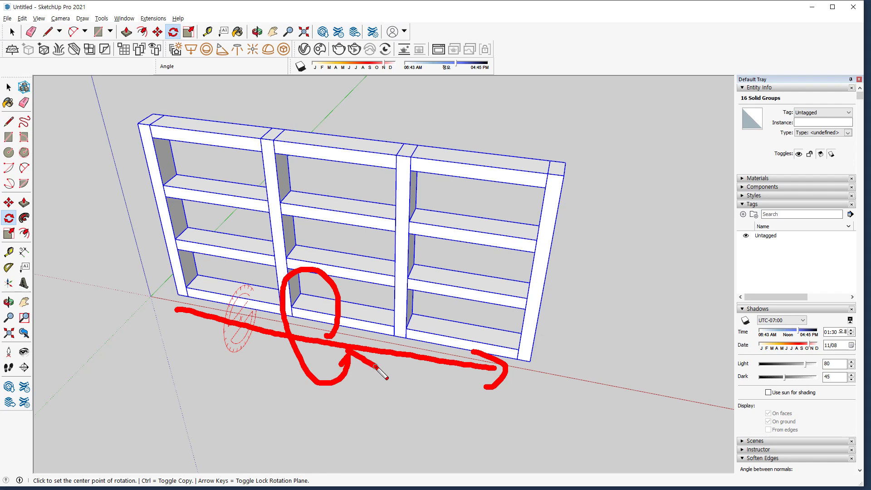
{"action": "key", "text": "Escape"}
{"action": "key", "text": "Left"}
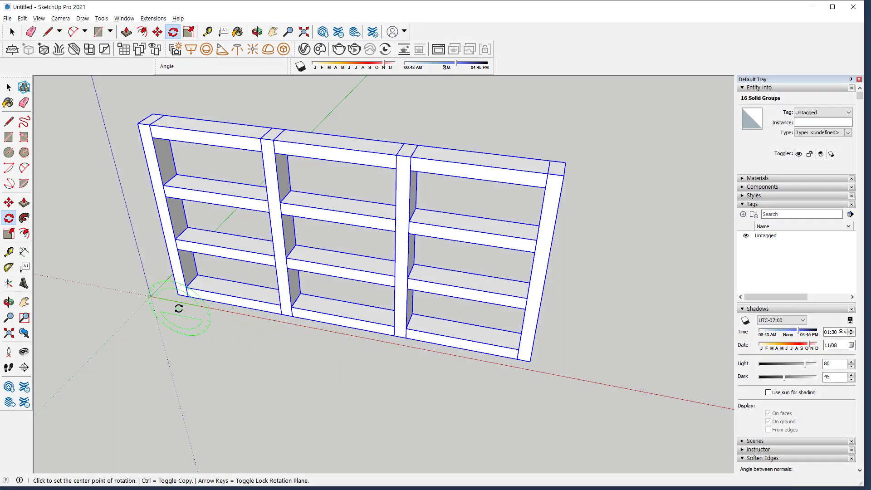
{"action": "key", "text": "ctrl+2"}
{"action": "mouse_move", "coordinate": [144, 307]}
{"action": "left_mouse_down"}
{"action": "mouse_move", "coordinate": [236, 216]}
{"action": "mouse_move", "coordinate": [263, 226]}
{"action": "left_mouse_up"}
{"action": "mouse_move", "coordinate": [200, 294]}
{"action": "left_mouse_down"}
{"action": "mouse_move", "coordinate": [188, 215]}
{"action": "mouse_move", "coordinate": [110, 221]}
{"action": "left_mouse_up"}
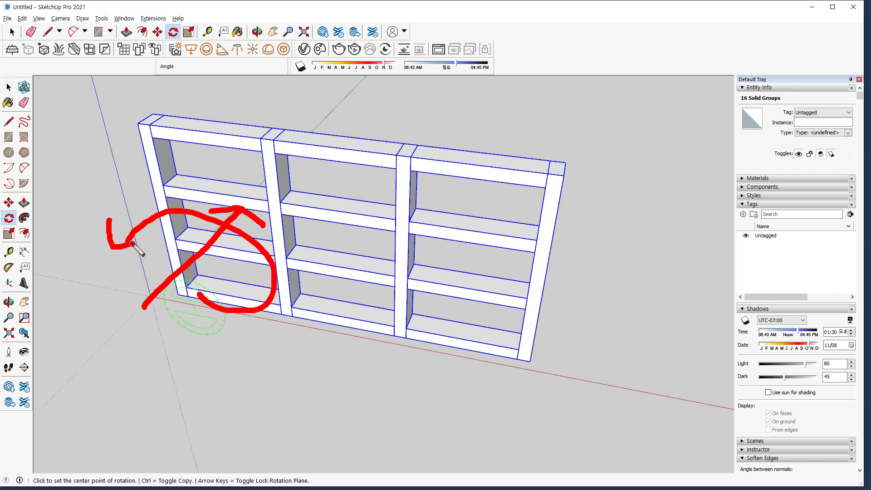
{"action": "key", "text": "Escape"}
Rotate the shelf 90° around the blue axis about its lower front corner so that it runs along the green axis
{"action": "key", "text": "Up"}
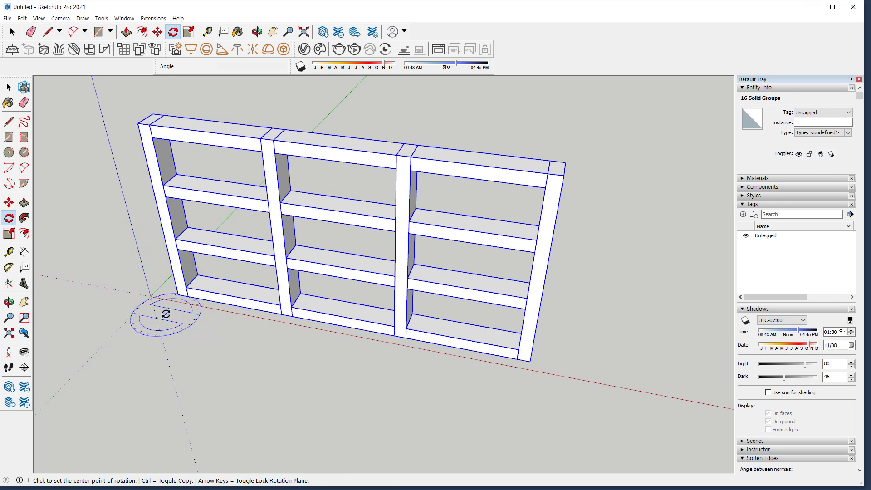
{"action": "left_click", "coordinate": [176, 296]}
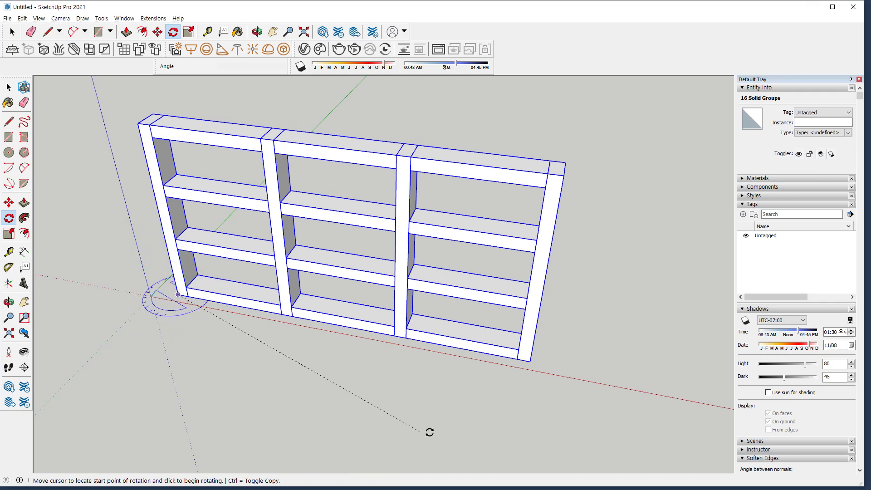
{"action": "left_click", "coordinate": [530, 362]}
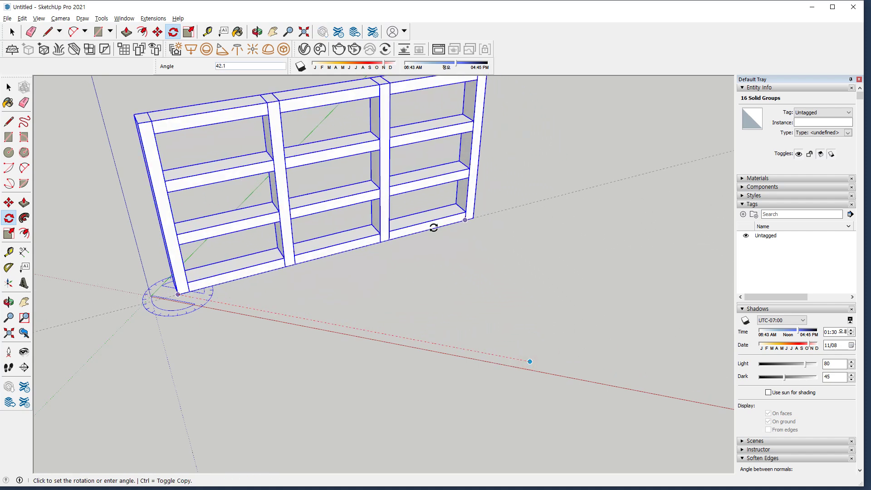
{"action": "left_click", "coordinate": [259, 199]}
Rotate the shelf 90° around the red axis about its lower corner near the origin, using its bottom edge as the reference
{"action": "key", "text": "Right"}
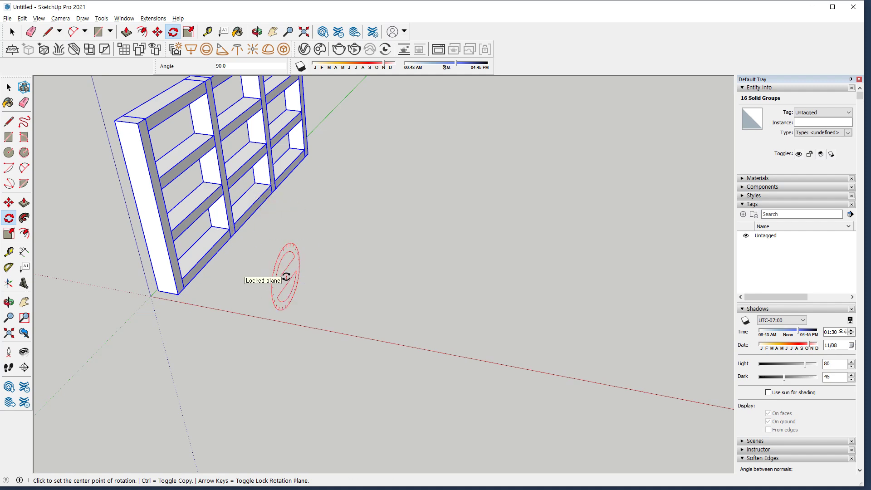
{"action": "middle_click_drag", "start_coordinate": [266, 279], "coordinate": [138, 274]}
{"action": "scroll", "coordinate": [414, 241], "scroll_direction": "down", "scroll_amount": 1}
{"action": "middle_click_drag", "start_coordinate": [401, 241], "coordinate": [328, 301], "text": "shift"}
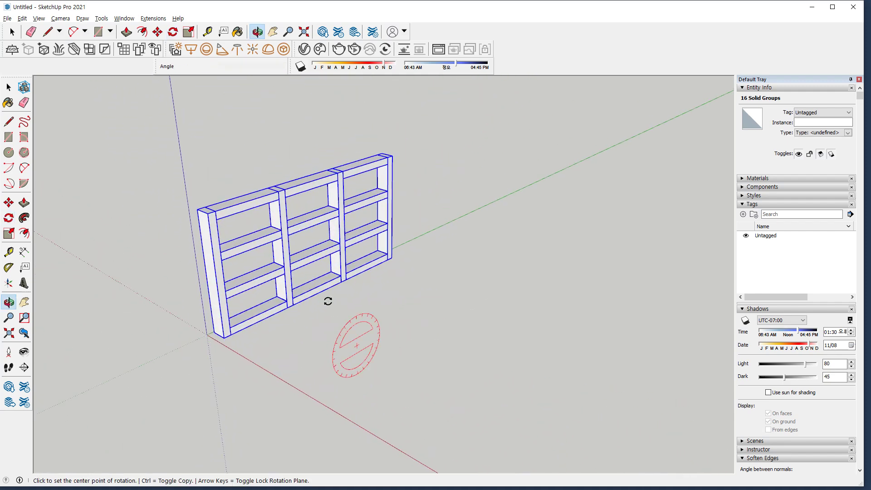
{"action": "left_click", "coordinate": [224, 338]}
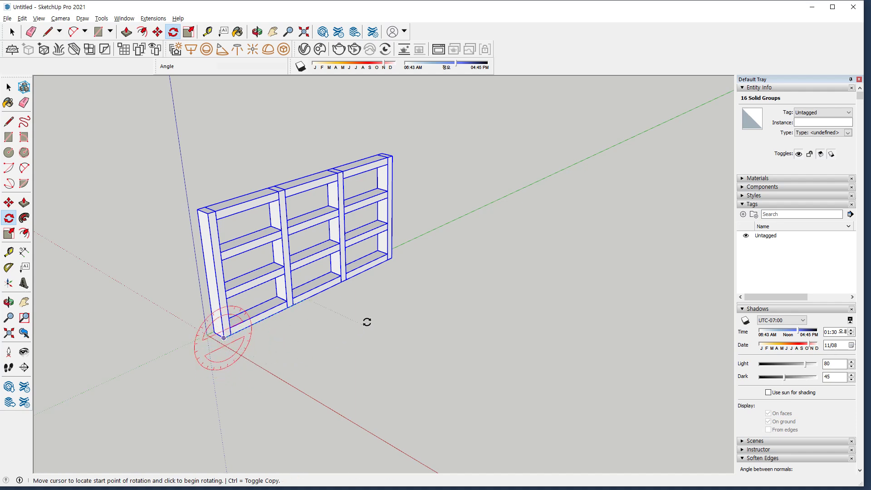
{"action": "left_click", "coordinate": [390, 257]}
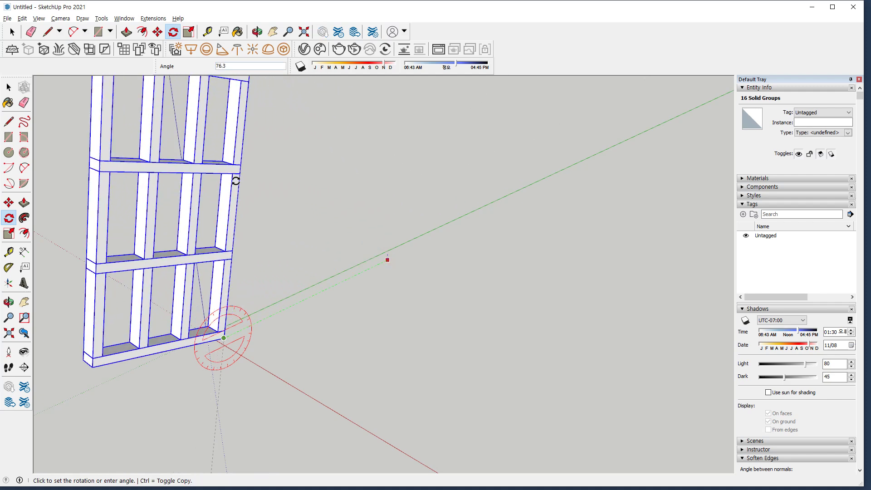
{"action": "left_click", "coordinate": [201, 198]}
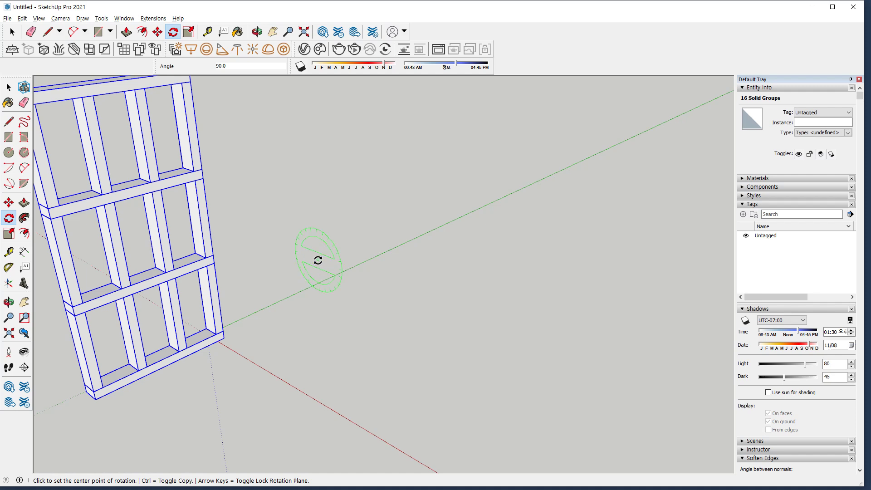
Rotate the shelf 90° around the green axis about its lower corner so that it lies flat along the red axis
{"action": "left_click", "coordinate": [224, 338]}
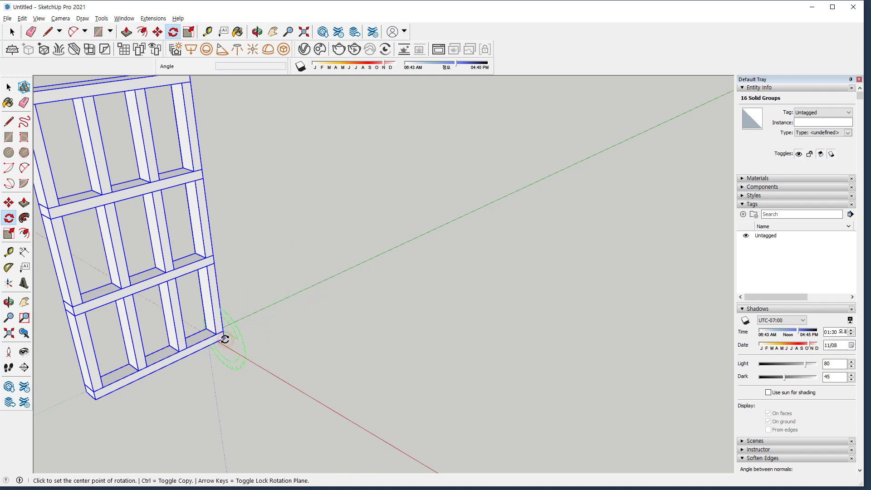
{"action": "left_click", "coordinate": [202, 170]}
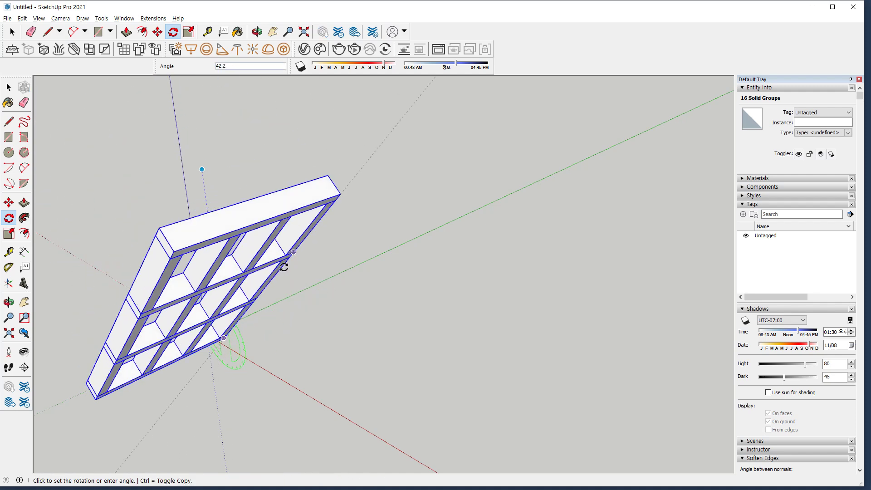
{"action": "middle_click_drag", "start_coordinate": [317, 388], "coordinate": [564, 368]}
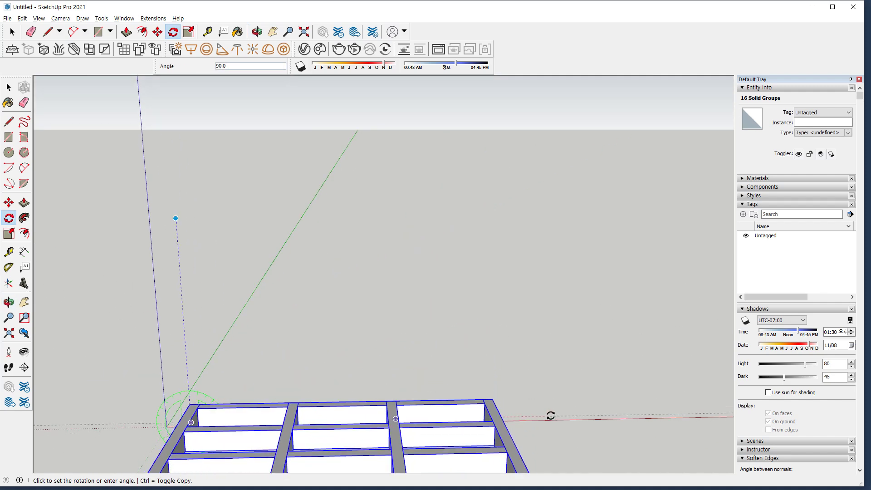
{"action": "middle_click_drag", "start_coordinate": [550, 414], "coordinate": [358, 181]}
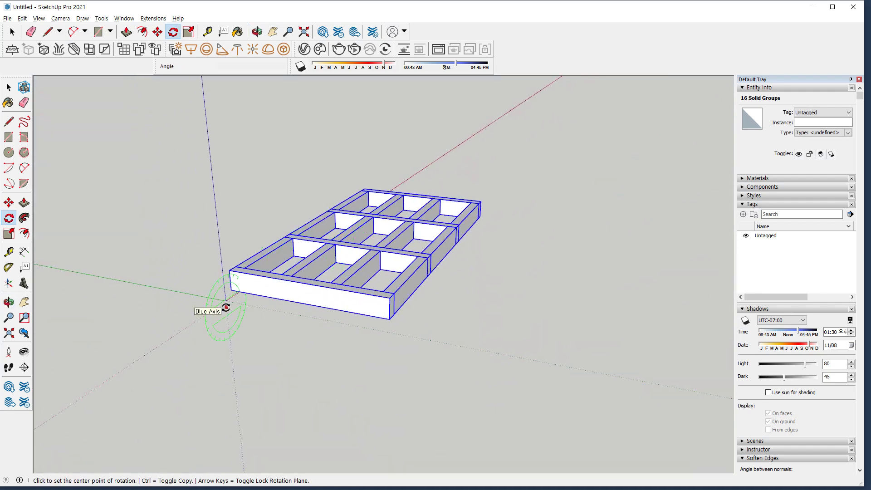
Rotate the flat shelf 90° upright around the red axis about its corner near the origin
{"action": "left_click", "coordinate": [228, 291]}
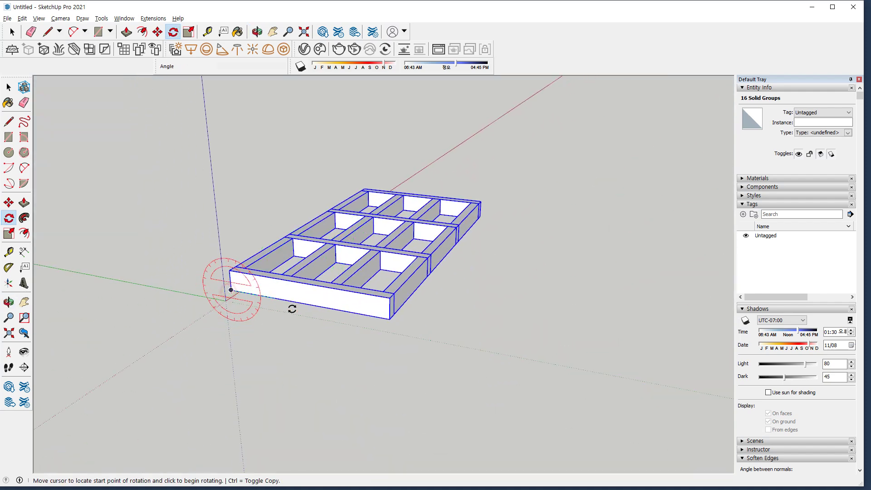
{"action": "left_click", "coordinate": [358, 314]}
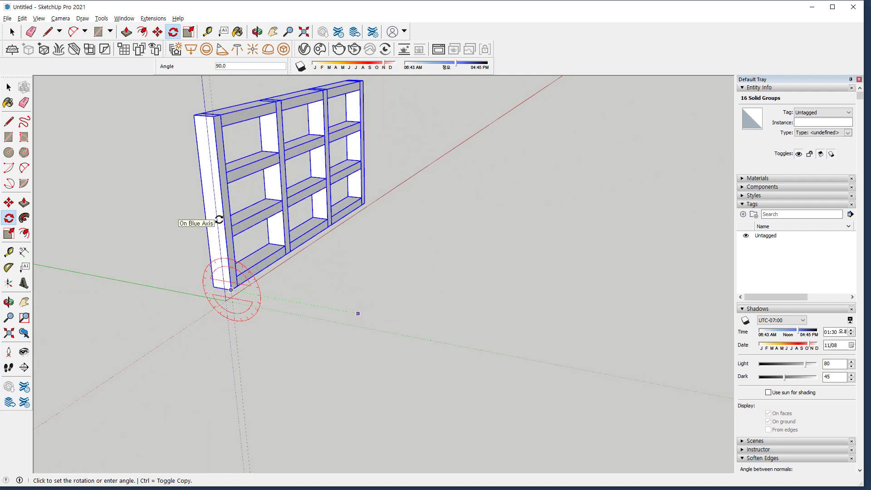
{"action": "left_click", "coordinate": [219, 219]}
{"action": "key", "text": "x"}
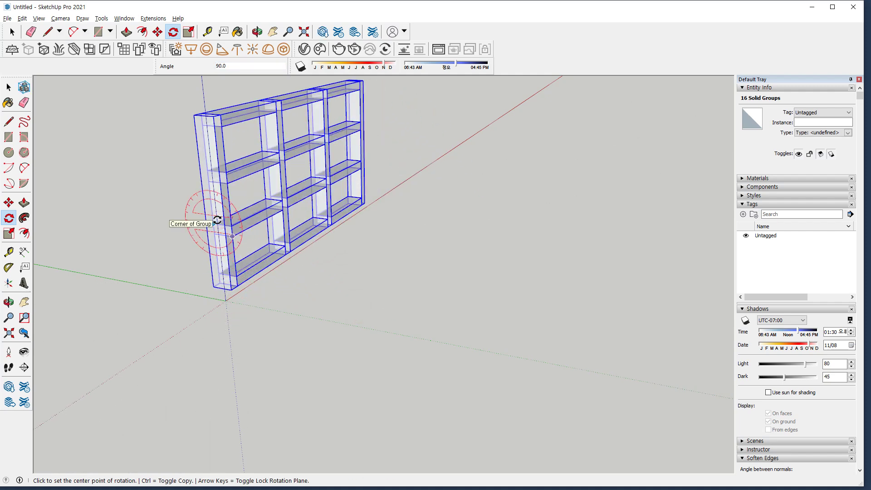
{"action": "key", "text": "x"}
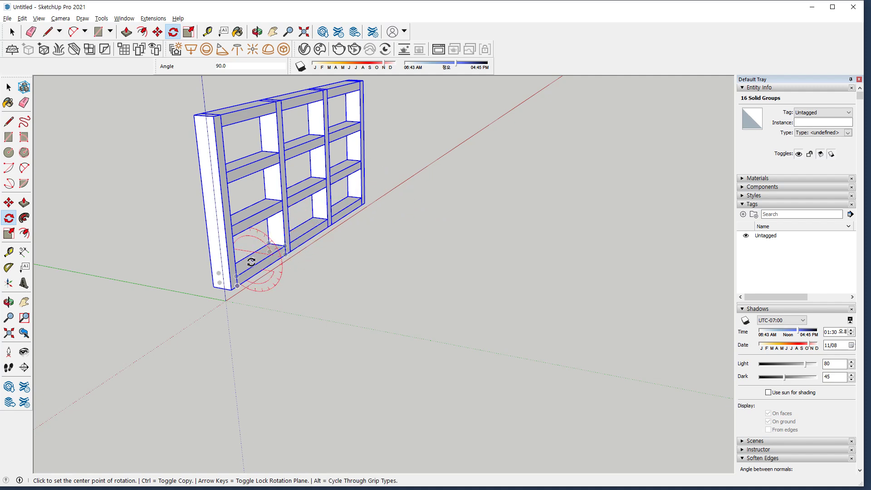
Make a copy of the shelf rotated 90° around the red axis at its lower corner and repeat it with *3
{"action": "left_click", "coordinate": [231, 289]}
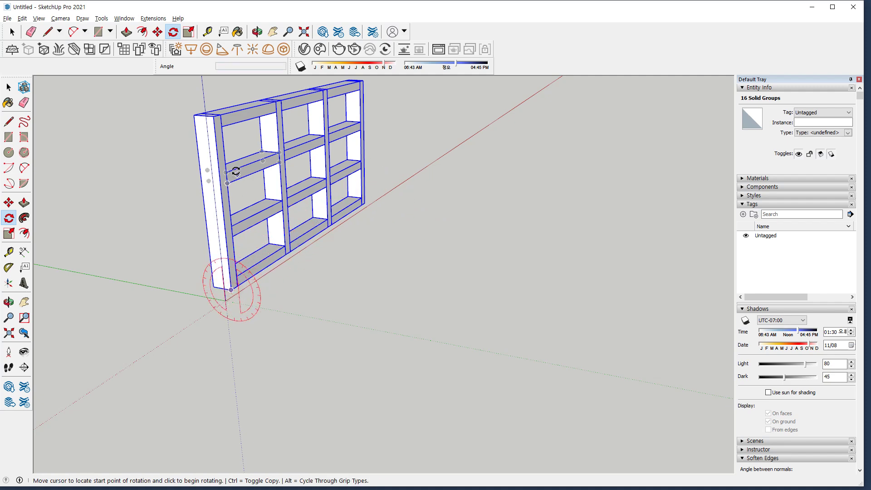
{"action": "left_click", "coordinate": [213, 122]}
{"action": "key", "text": "ctrl"}
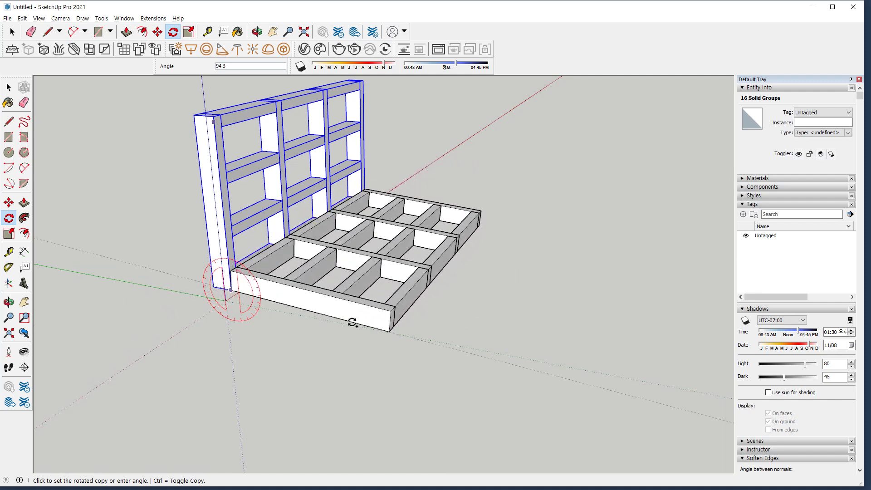
{"action": "left_click", "coordinate": [352, 314]}
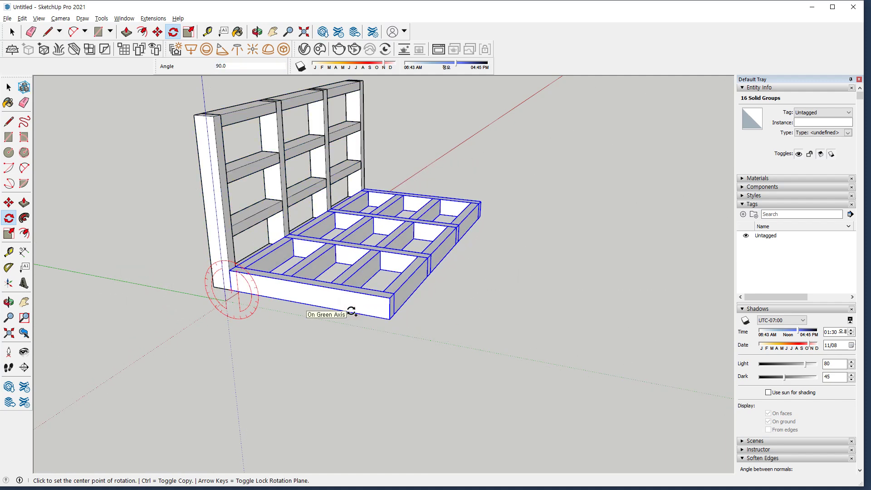
{"action": "type", "text": "*3"}
{"action": "key", "text": "Return"}
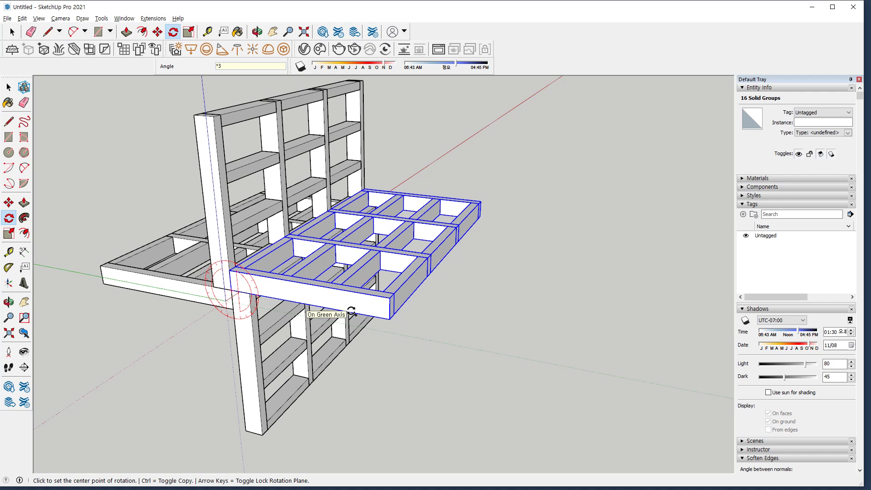
Undo the rotated shelf copies and clear the selection
{"action": "key", "text": "ctrl+z"}
{"action": "key", "text": "space"}
{"action": "left_click_drag", "start_coordinate": [388, 73], "coordinate": [376, 57]}
{"action": "middle_click_drag", "start_coordinate": [401, 153], "coordinate": [405, 161], "text": "shift"}
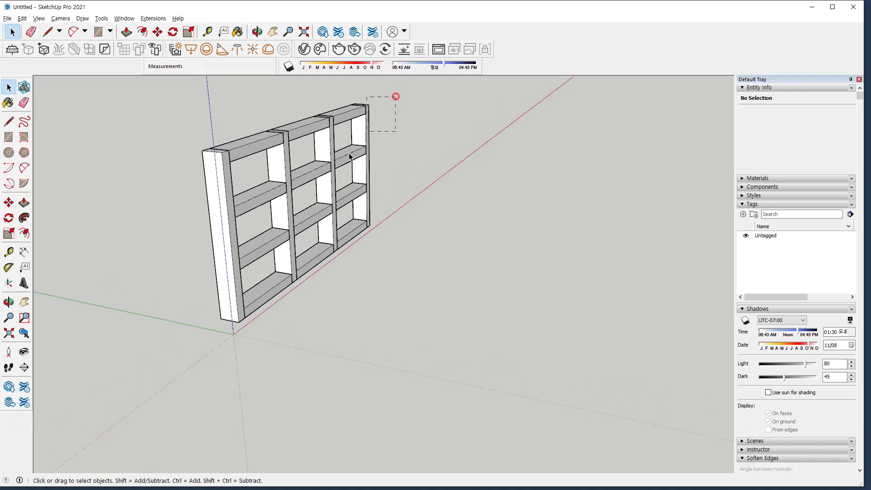
Try to make a copy of the whole shelf rotated around the red axis at its lower corner and divide it with /3
{"action": "key", "text": "ctrl+a"}
{"action": "key", "text": "q"}
{"action": "key", "text": "Right"}
{"action": "left_click", "coordinate": [239, 320]}
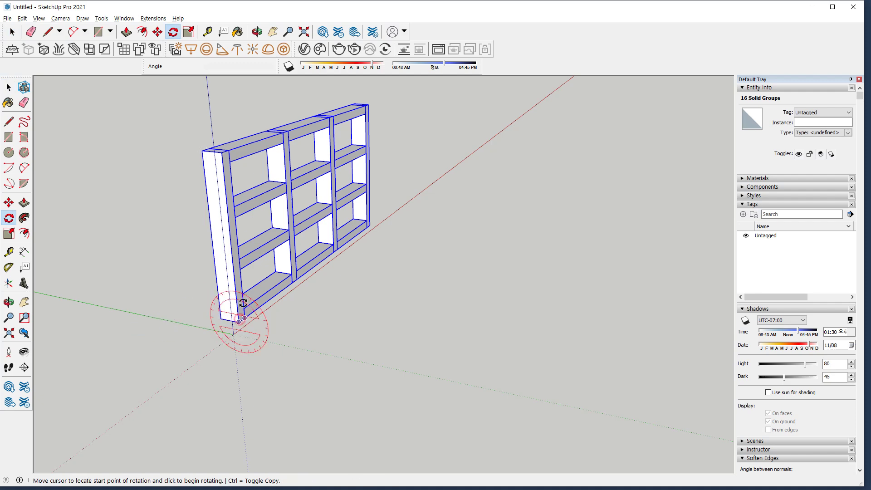
{"action": "left_click", "coordinate": [222, 164]}
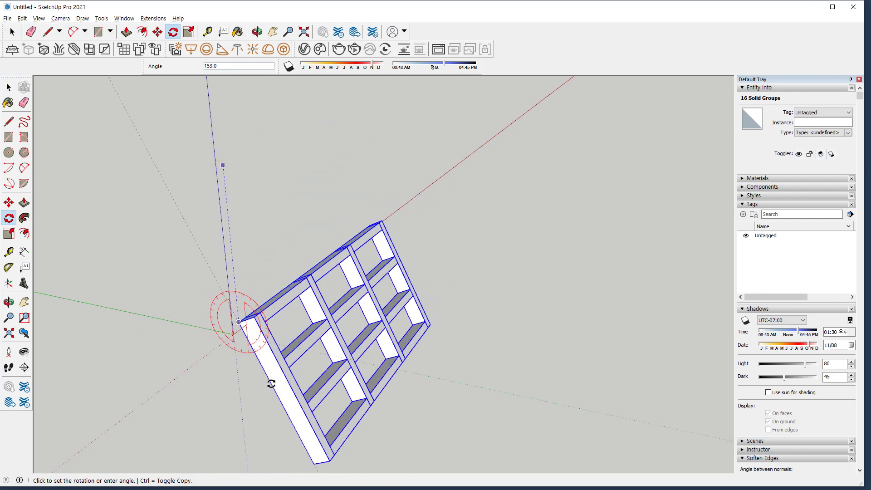
{"action": "key", "text": "ctrl"}
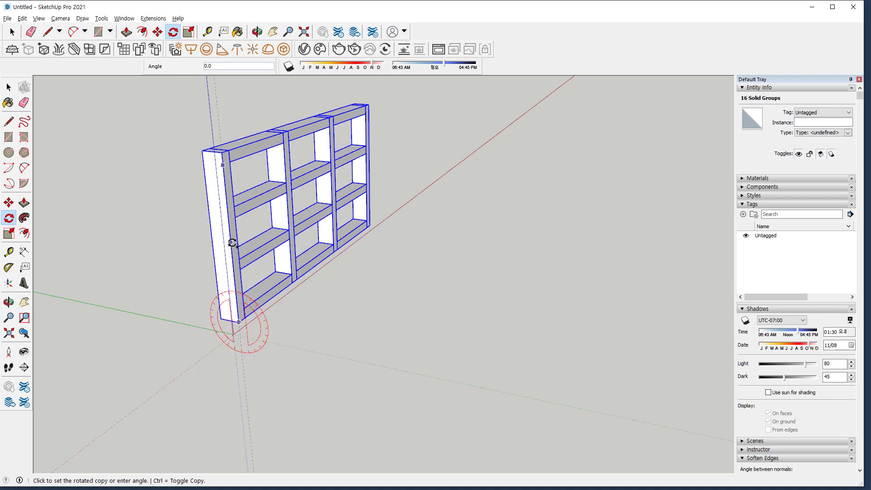
{"action": "left_click", "coordinate": [232, 242]}
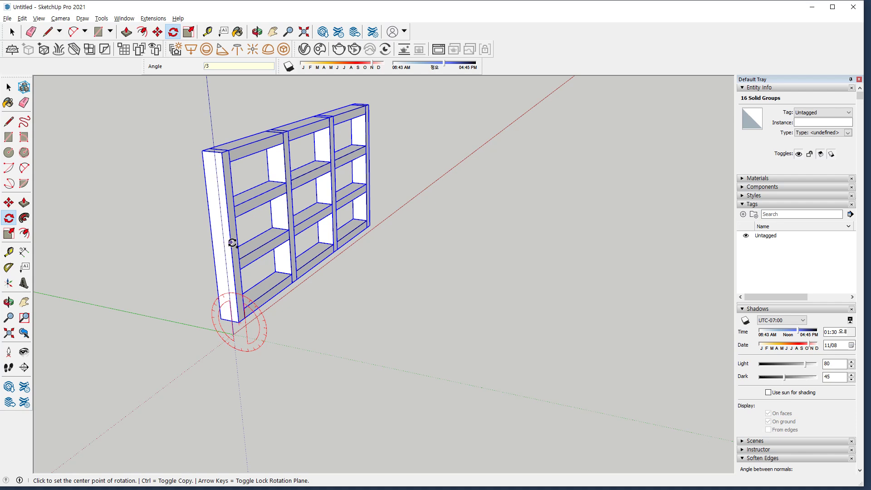
{"action": "key", "text": "space"}
{"action": "left_click", "coordinate": [307, 303]}
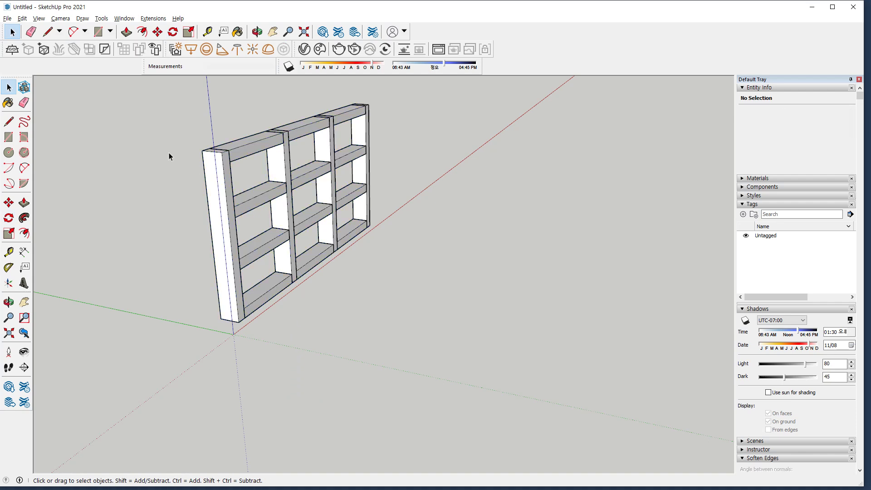
Copy the whole shelf rotated 270° around the red axis at its lower corner and divide the rotation with /3
{"action": "left_click_drag", "start_coordinate": [146, 85], "coordinate": [504, 358]}
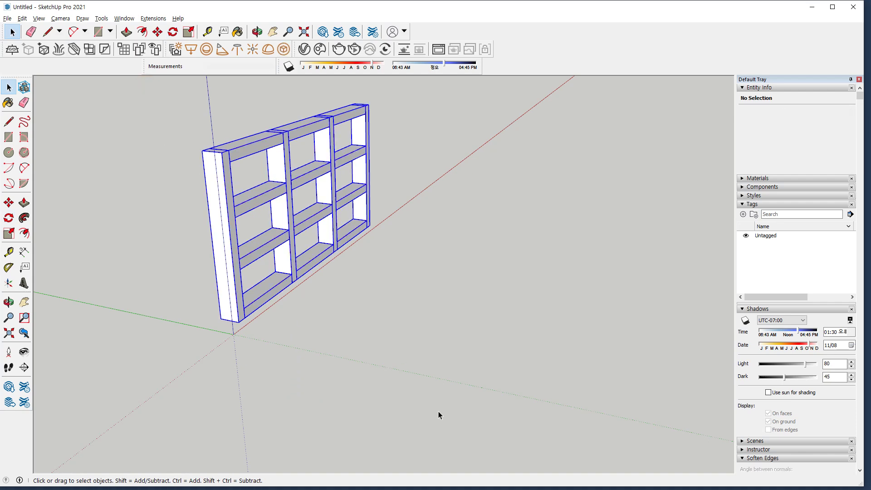
{"action": "key", "text": "q"}
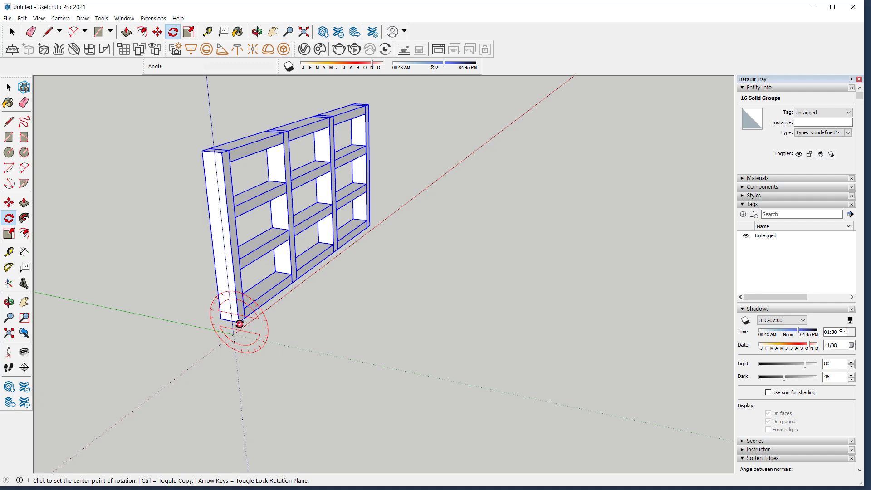
{"action": "left_click", "coordinate": [239, 324]}
{"action": "left_click", "coordinate": [222, 160]}
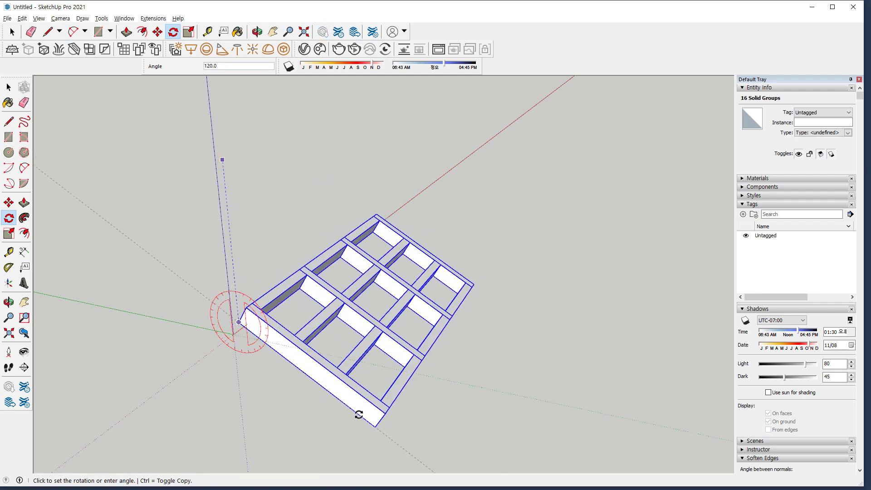
{"action": "key", "text": "ctrl"}
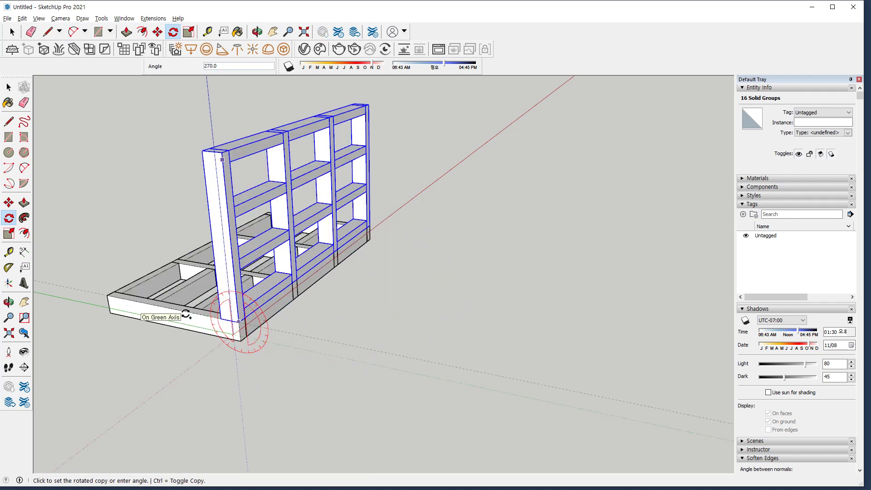
{"action": "left_click", "coordinate": [186, 314]}
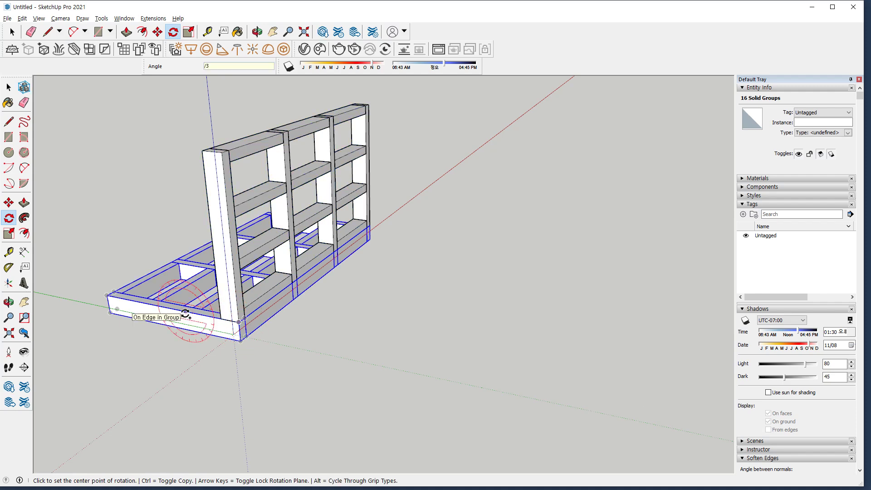
{"action": "key", "text": "Return"}
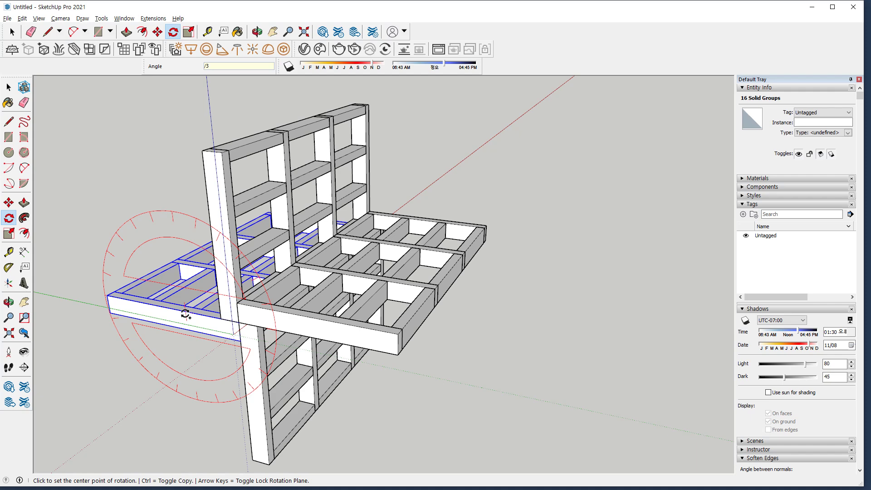
Undo the rotated shelf copies made with /3 and return to selecting
{"action": "key", "text": "ctrl+z"}
{"action": "key", "text": "space"}
{"action": "middle_click_drag", "start_coordinate": [354, 255], "coordinate": [390, 247]}
{"action": "middle_click_drag", "start_coordinate": [371, 217], "coordinate": [332, 200]}
Start Scale on the whole shelf and try its middle front-face grip with scaling about the centre
{"action": "left_click", "coordinate": [189, 31]}
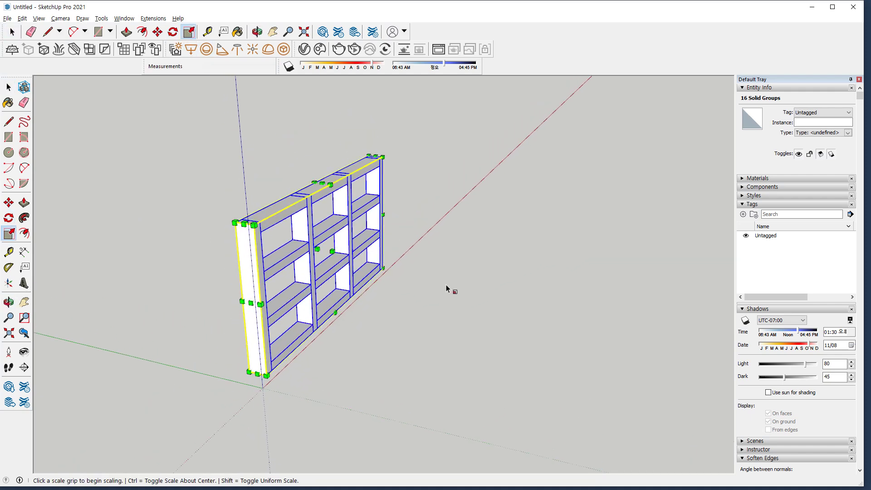
{"action": "key", "text": "ctrl"}
{"action": "mouse_move", "coordinate": [243, 418]}
{"action": "left_mouse_down"}
{"action": "mouse_move", "coordinate": [192, 384]}
{"action": "mouse_move", "coordinate": [363, 139]}
{"action": "mouse_move", "coordinate": [381, 356]}
{"action": "mouse_move", "coordinate": [261, 386]}
{"action": "left_mouse_up"}
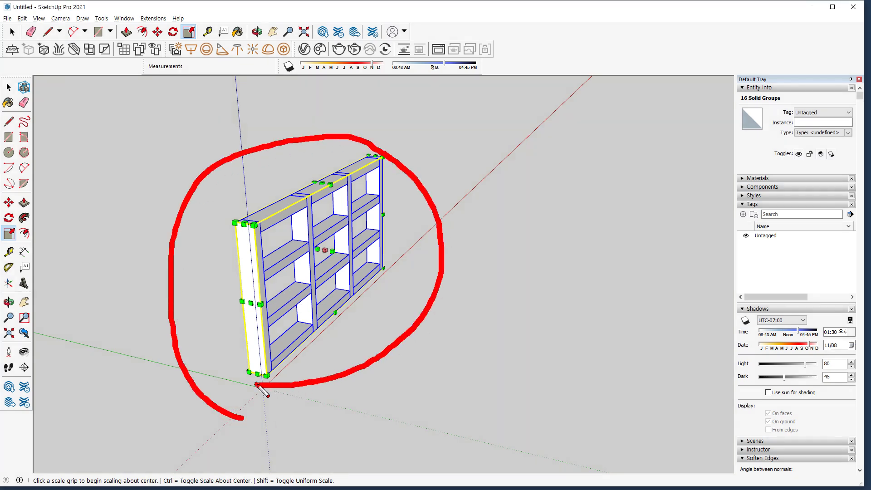
{"action": "key", "text": "Escape"}
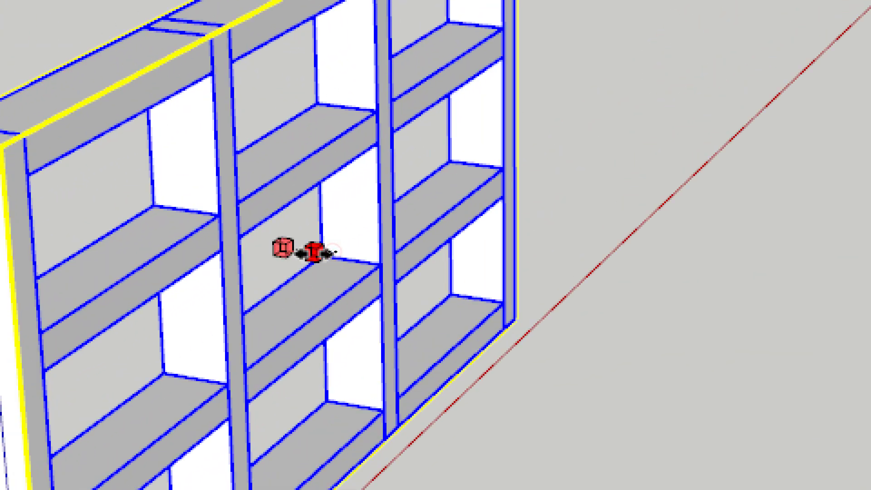
{"action": "mouse_move", "coordinate": [314, 251]}
{"action": "left_mouse_down"}
{"action": "mouse_move", "coordinate": [337, 253]}
{"action": "mouse_move", "coordinate": [274, 248]}
{"action": "mouse_move", "coordinate": [438, 267]}
{"action": "mouse_move", "coordinate": [278, 248]}
{"action": "mouse_move", "coordinate": [369, 259]}
{"action": "mouse_move", "coordinate": [286, 246]}
{"action": "mouse_move", "coordinate": [313, 252]}
{"action": "left_mouse_up"}
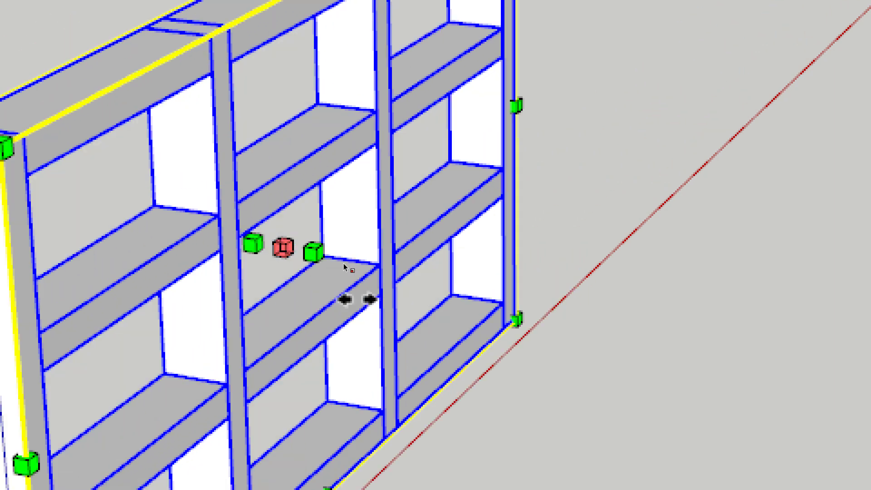
{"action": "scroll", "coordinate": [366, 305], "scroll_direction": "down", "scroll_amount": 6}
{"action": "middle_click_drag", "start_coordinate": [291, 454], "coordinate": [297, 328], "text": "shift"}
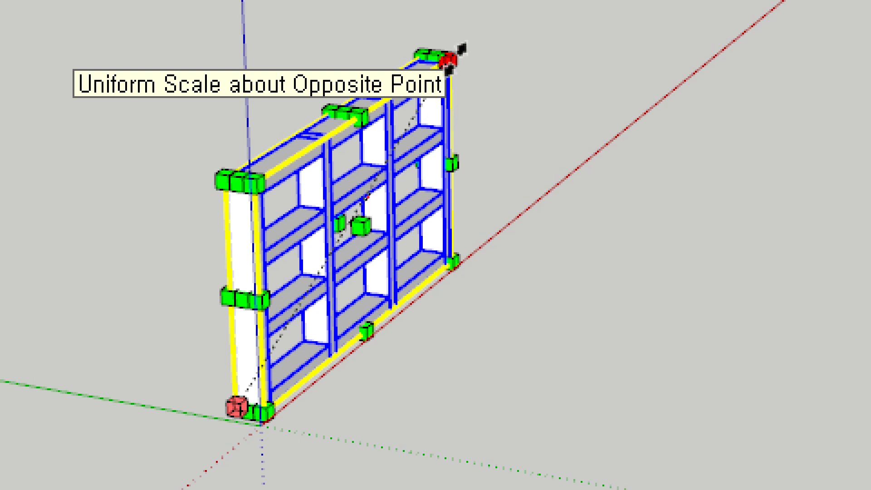
Scale the shelf uniformly by 3 from its far upper corner about the opposite corner, trying scaling about the centre along the way
{"action": "left_click", "coordinate": [449, 54]}
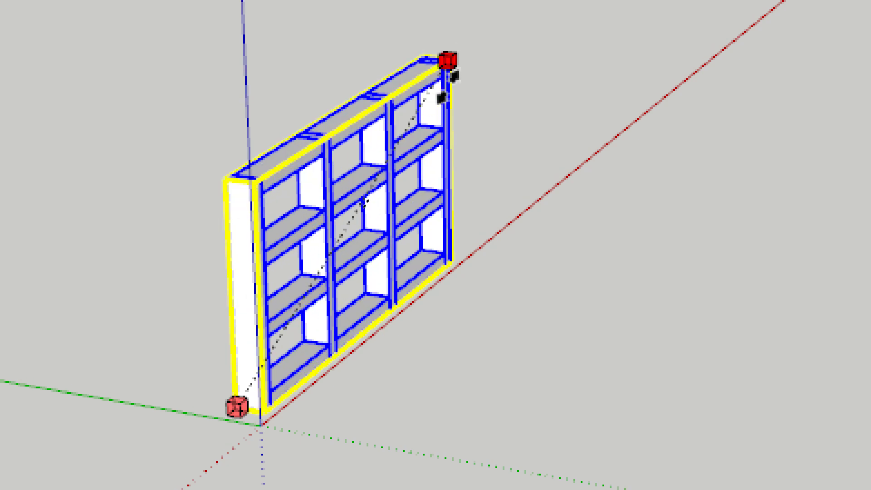
{"action": "key", "text": "ctrl"}
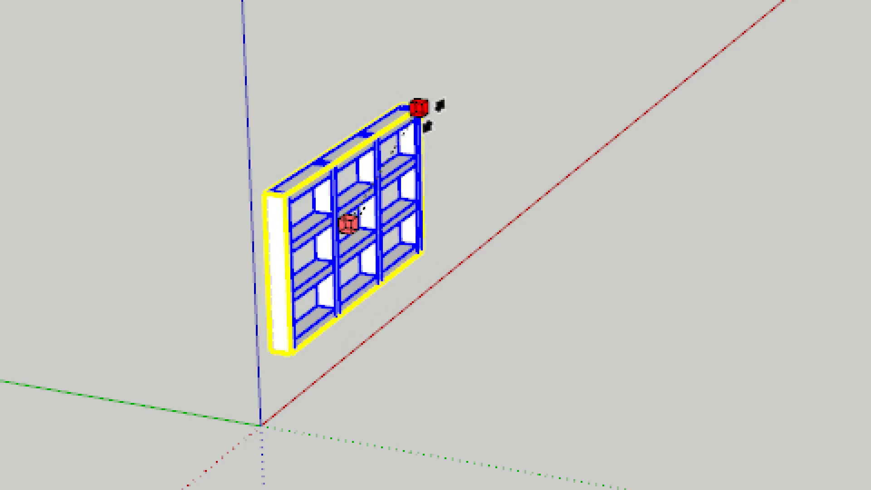
{"action": "key", "text": "ctrl"}
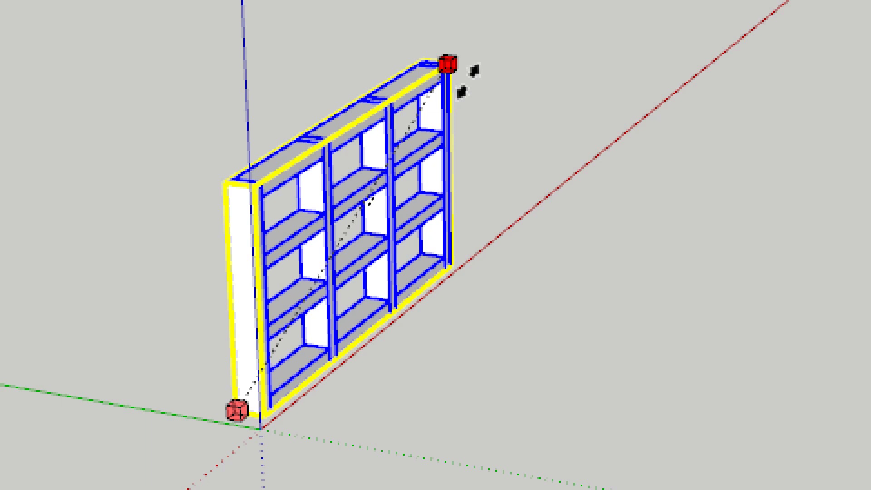
{"action": "key", "text": "ctrl"}
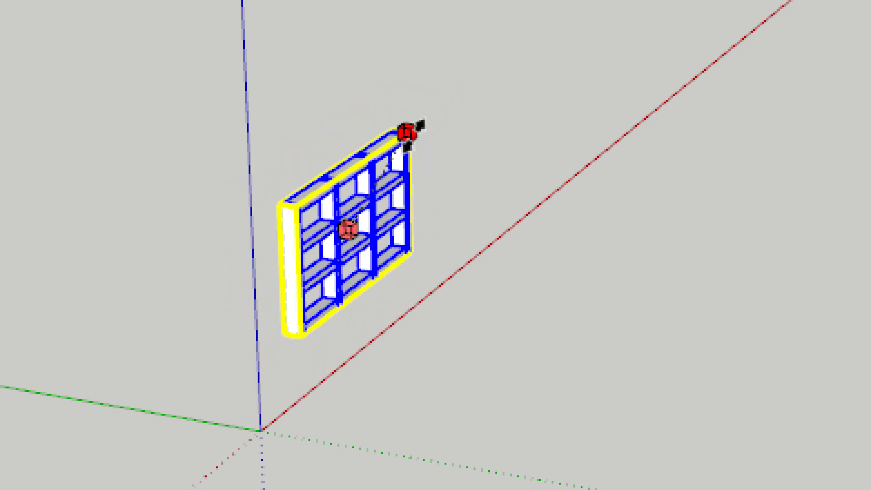
{"action": "key", "text": "ctrl"}
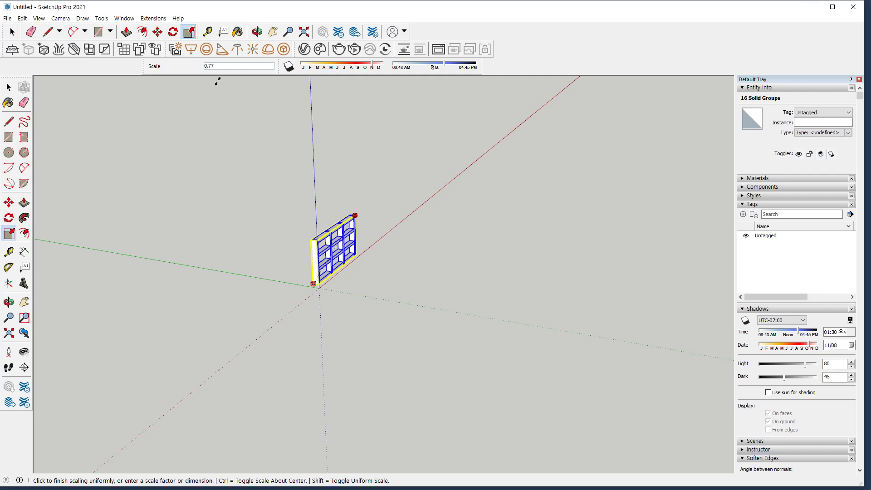
{"action": "type", "text": "3"}
{"action": "key", "text": "Return"}
Scale the enlarged shelf uniformly by 0.33 from a far upper corner about the opposite corner, trying 1/3 as the factor first
{"action": "middle_click_drag", "start_coordinate": [376, 146], "coordinate": [370, 228]}
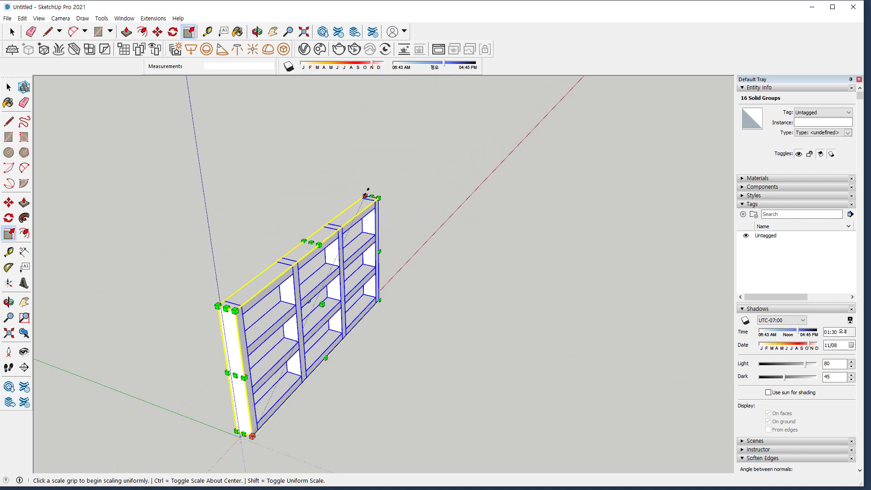
{"action": "left_click", "coordinate": [367, 192]}
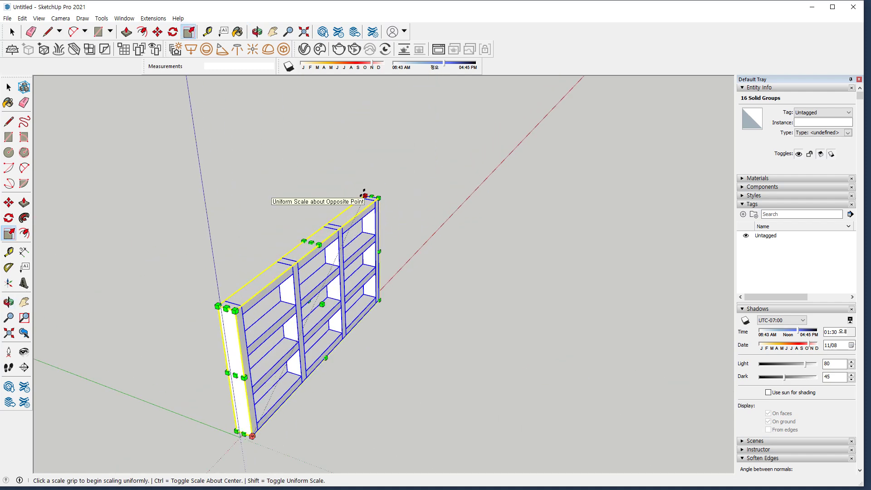
{"action": "type", "text": "1/3"}
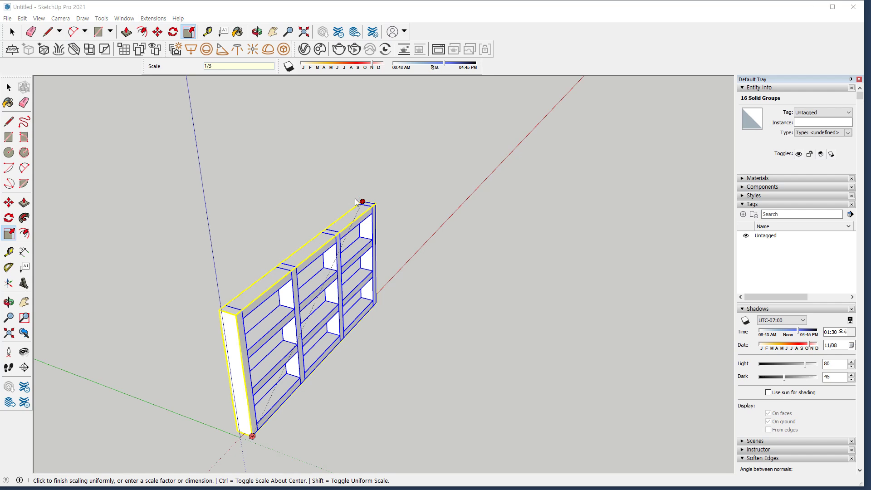
{"action": "key", "text": "Return"}
{"action": "key", "text": "Return"}
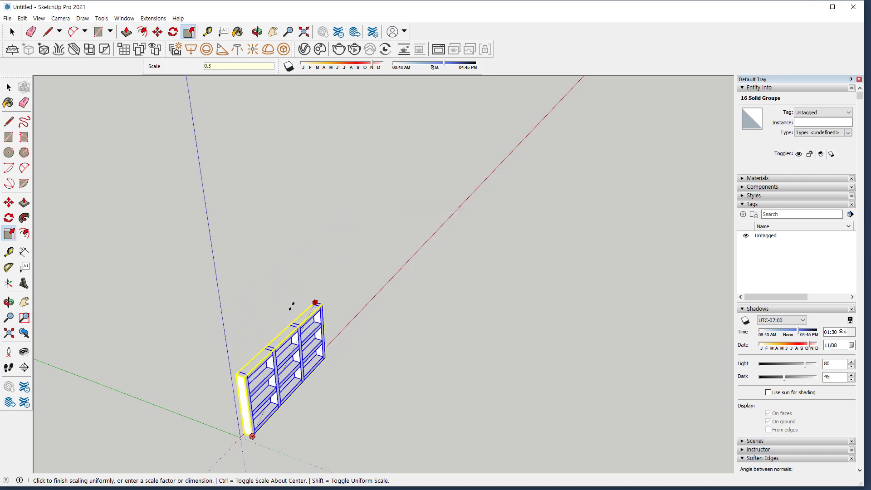
{"action": "type", "text": "0.33"}
{"action": "key", "text": "Return"}
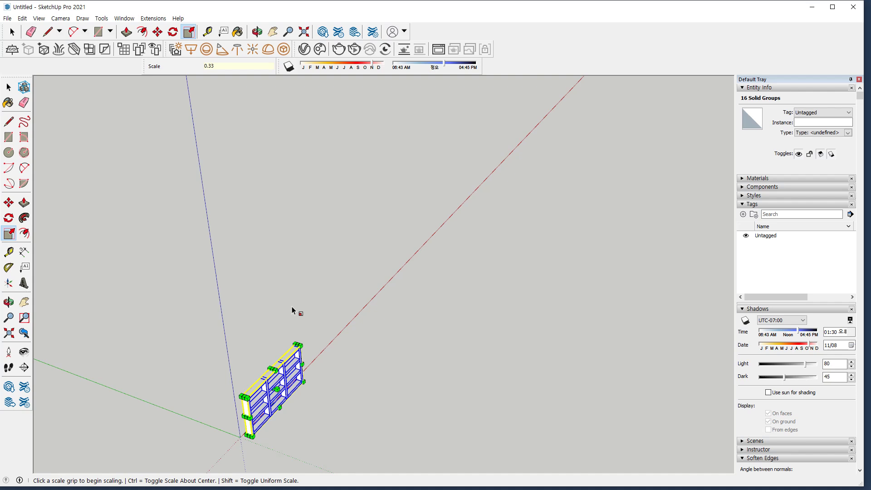
{"action": "left_click", "coordinate": [298, 345]}
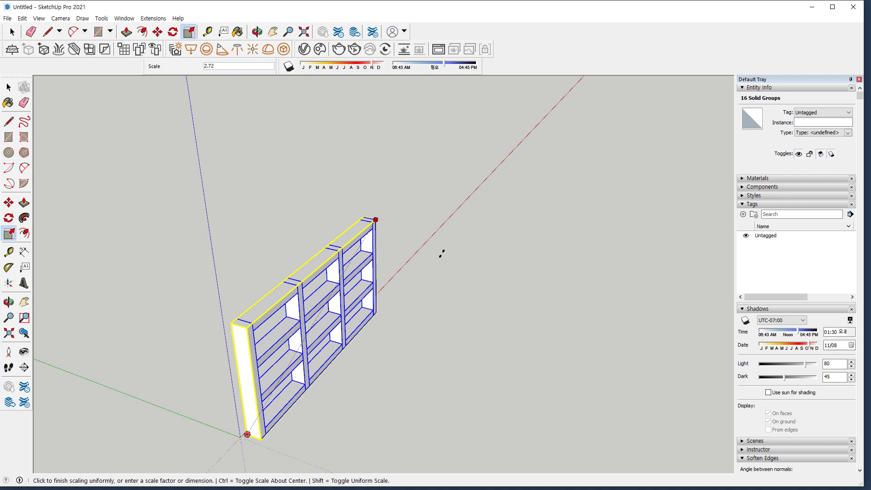
{"action": "key", "text": "Escape"}
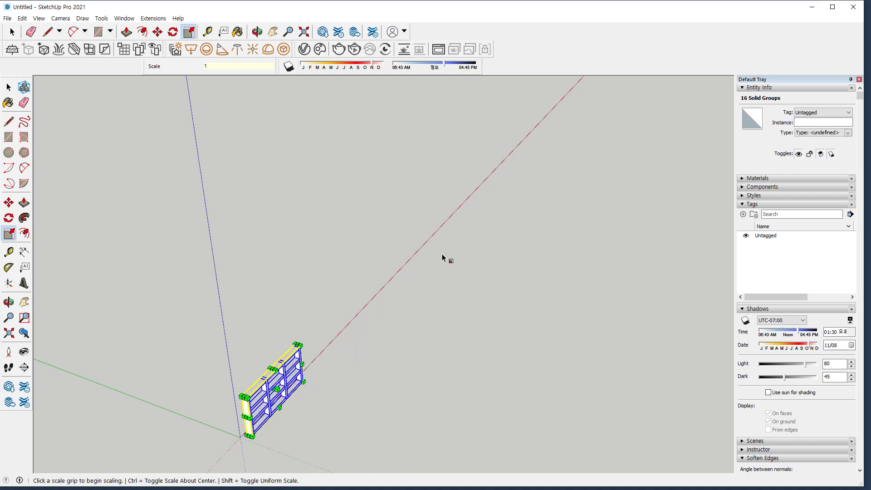